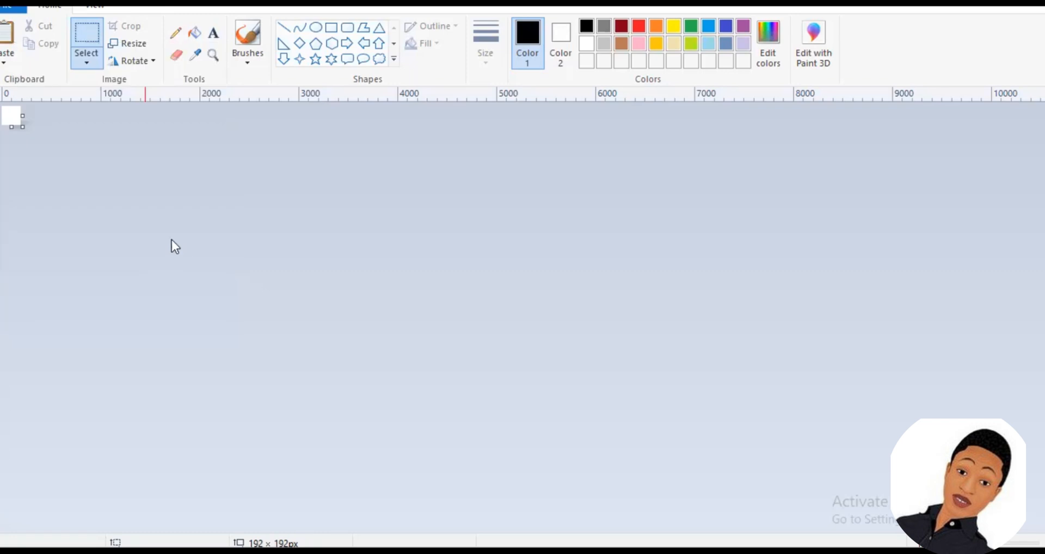
Paste the graduates picture again and stretch it to about 192 × 191 px to fill the white canvas
click(96, 6)
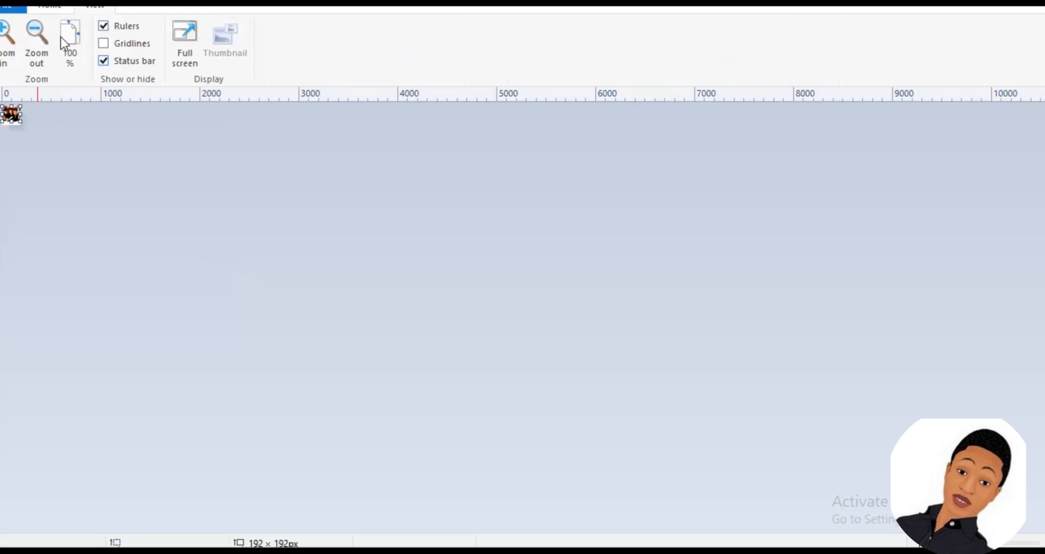
click(11, 6)
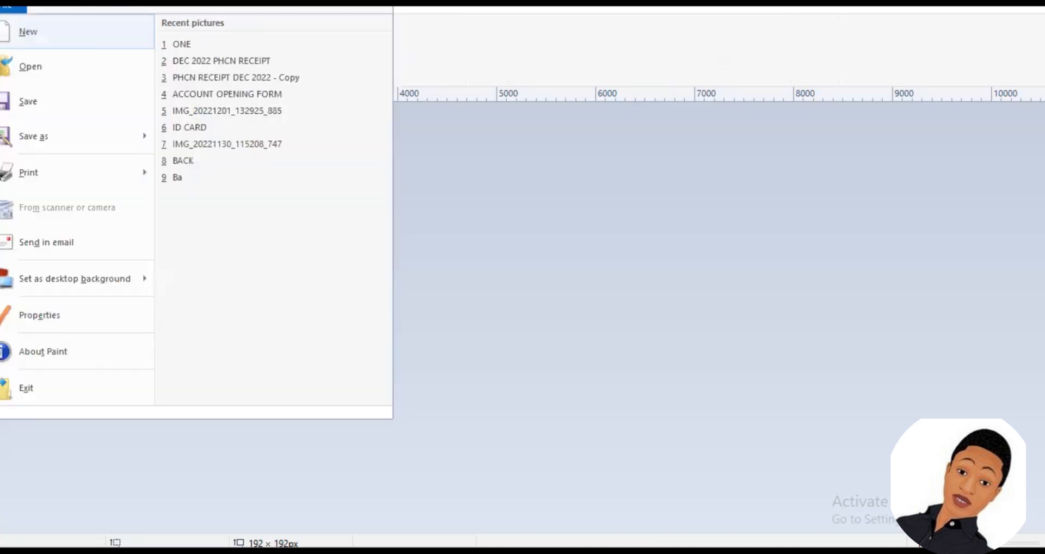
key(Escape)
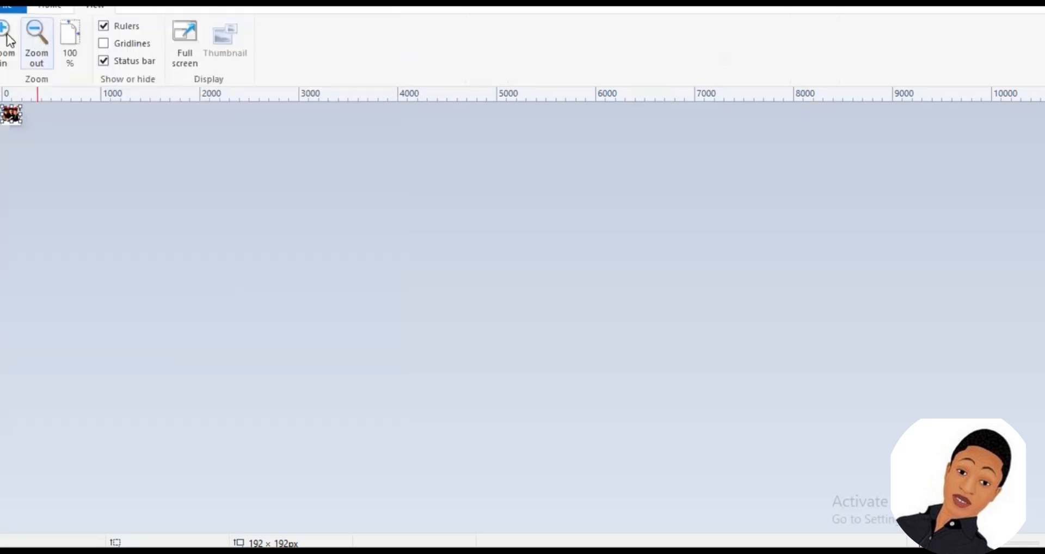
click(8, 38)
click(7, 38)
click(8, 38)
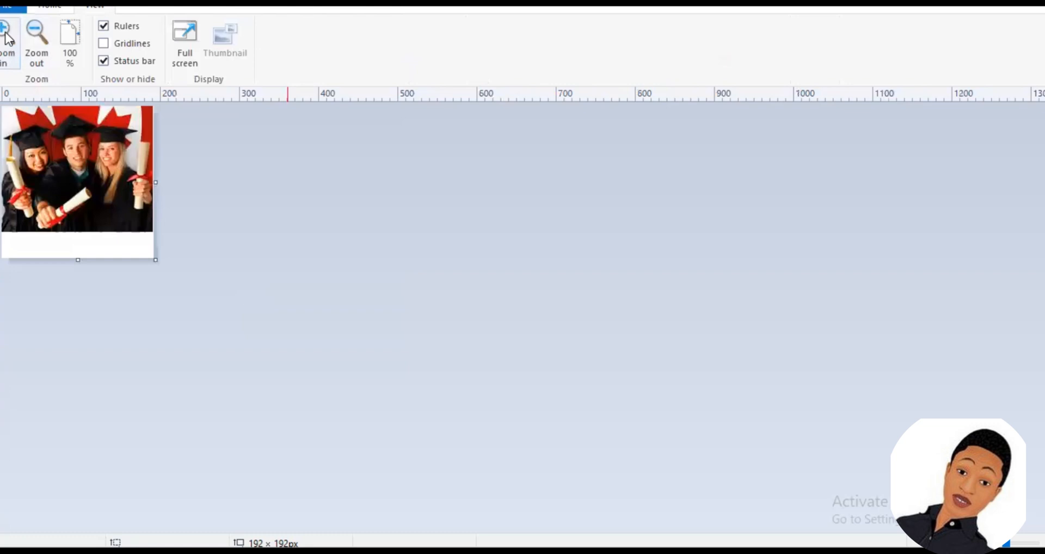
click(7, 37)
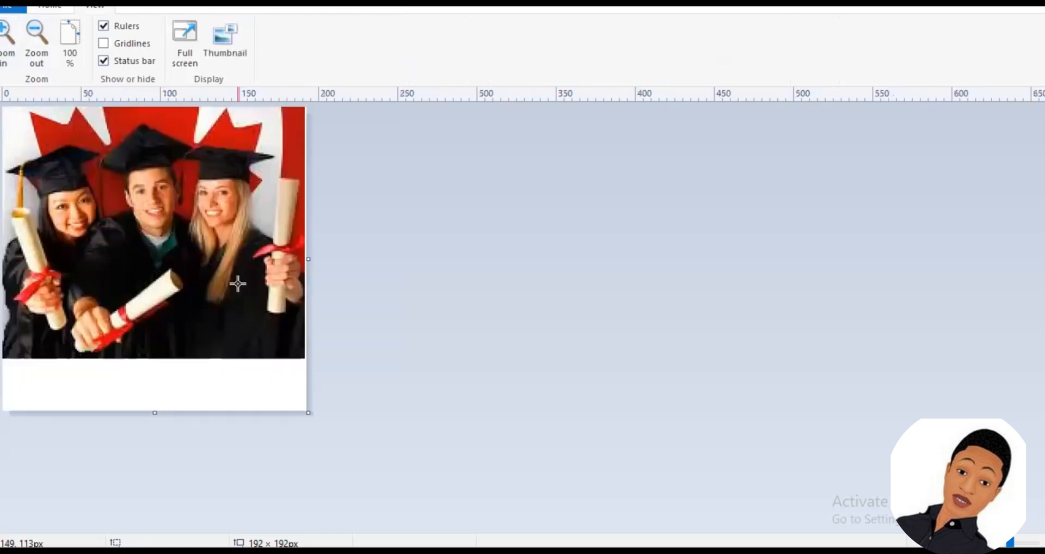
key(ctrl+z)
key(ctrl+v)
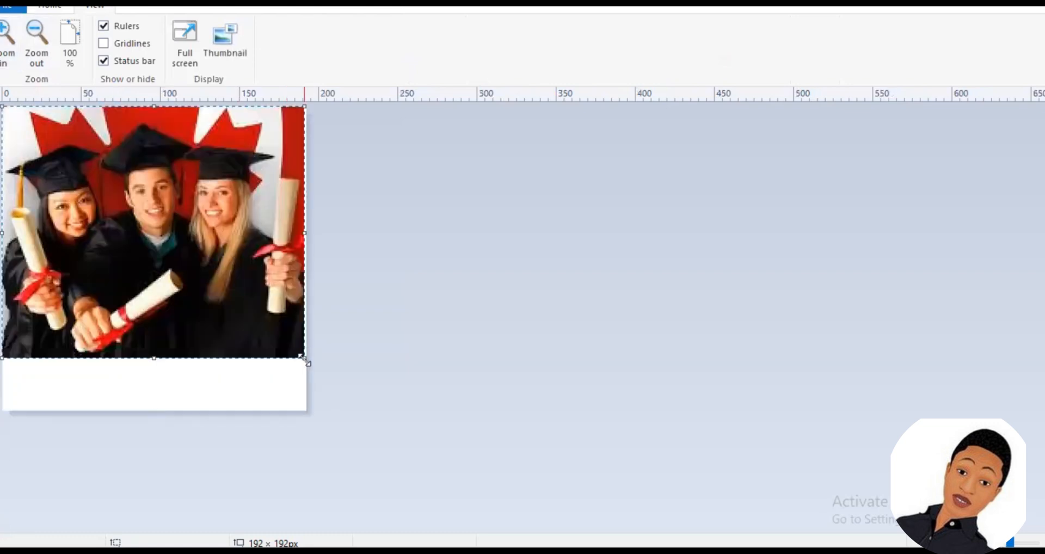
drag(305, 361, 306, 410)
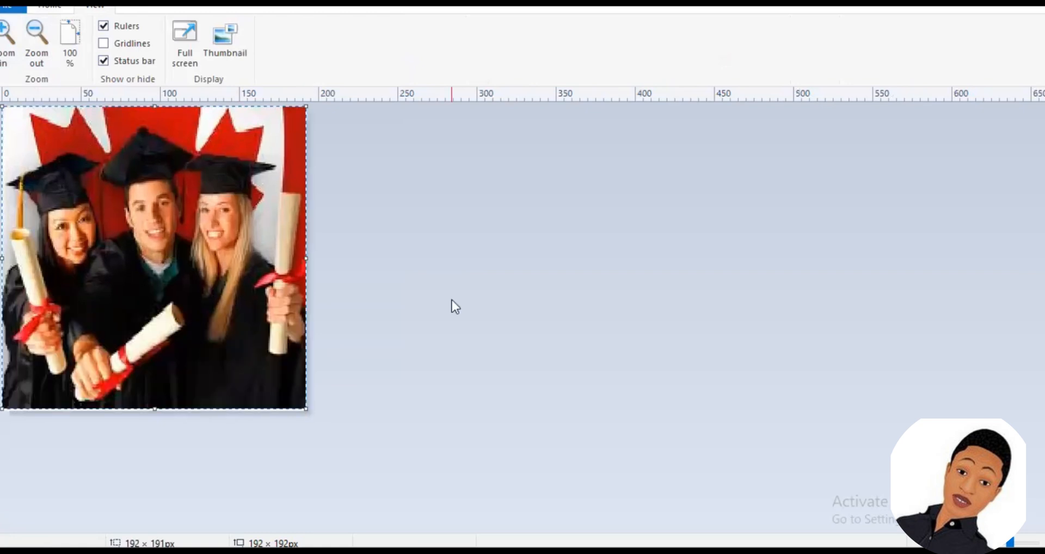
click(452, 307)
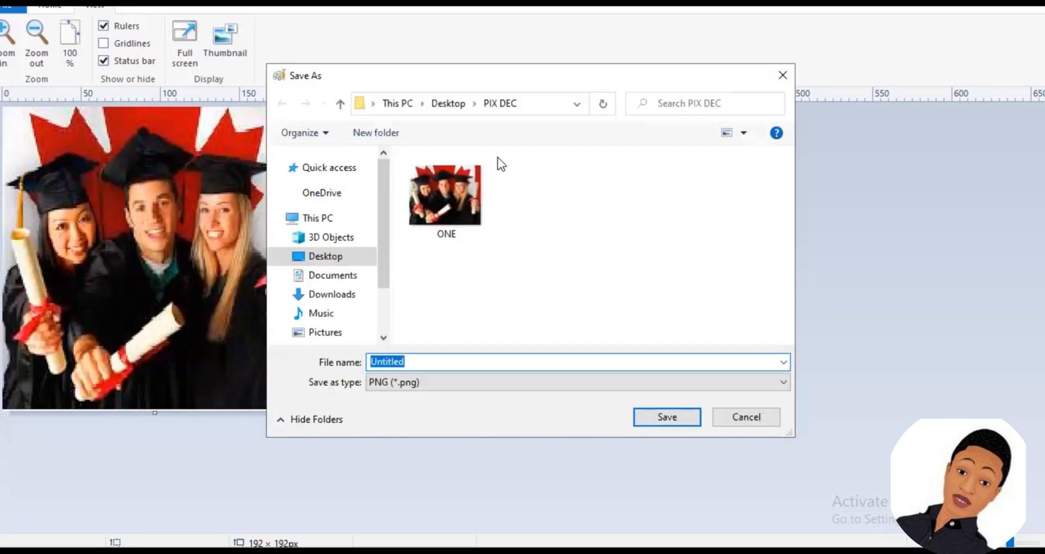
Save the picture as a JPEG named ICON in the PIX DEC folder
key(BackSpace)
text(ICON)
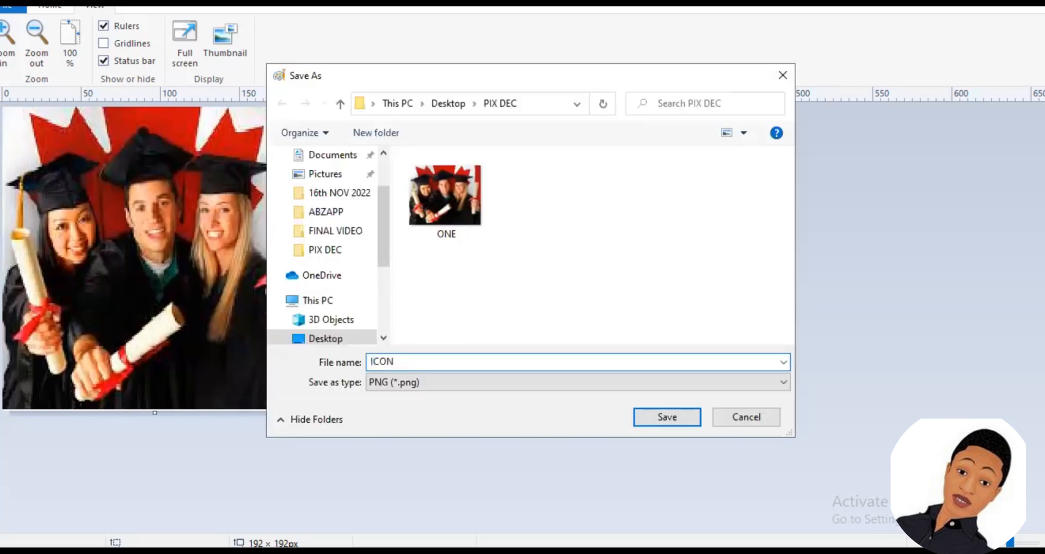
key(Tab)
key(j)
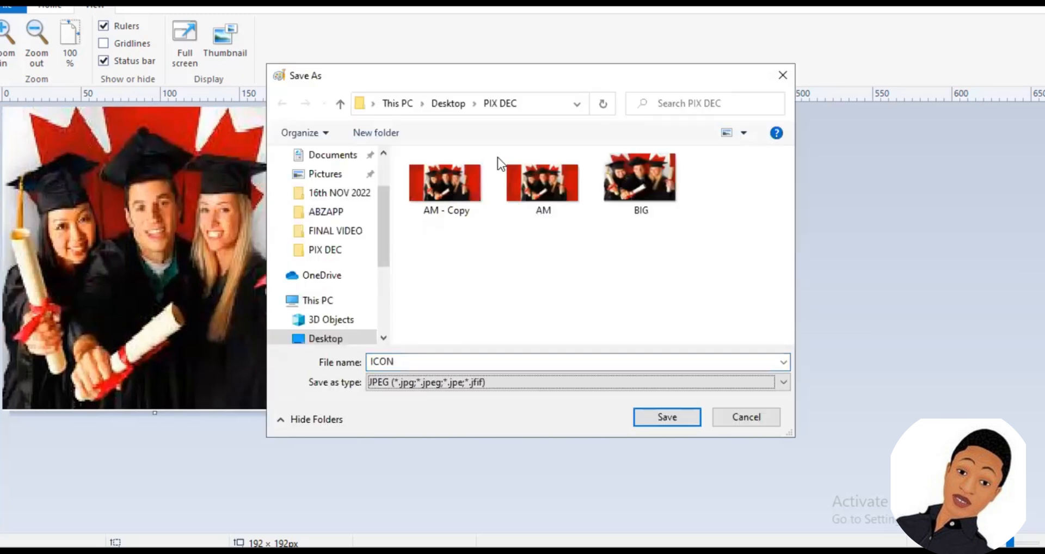
click(683, 422)
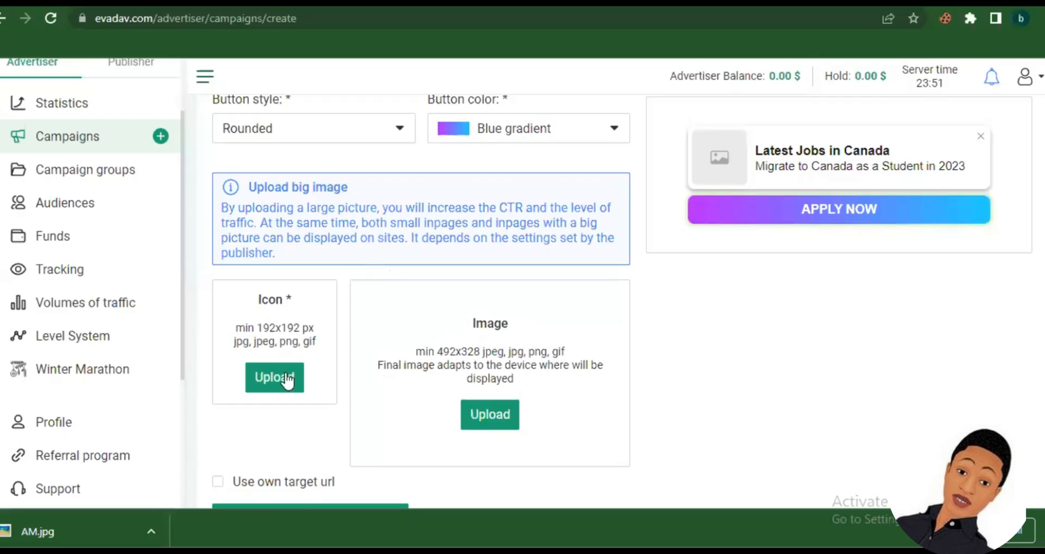
In the EvaDav campaign form, upload ICON from PIX DEC as the creative's icon and BIG as its large image
click(282, 381)
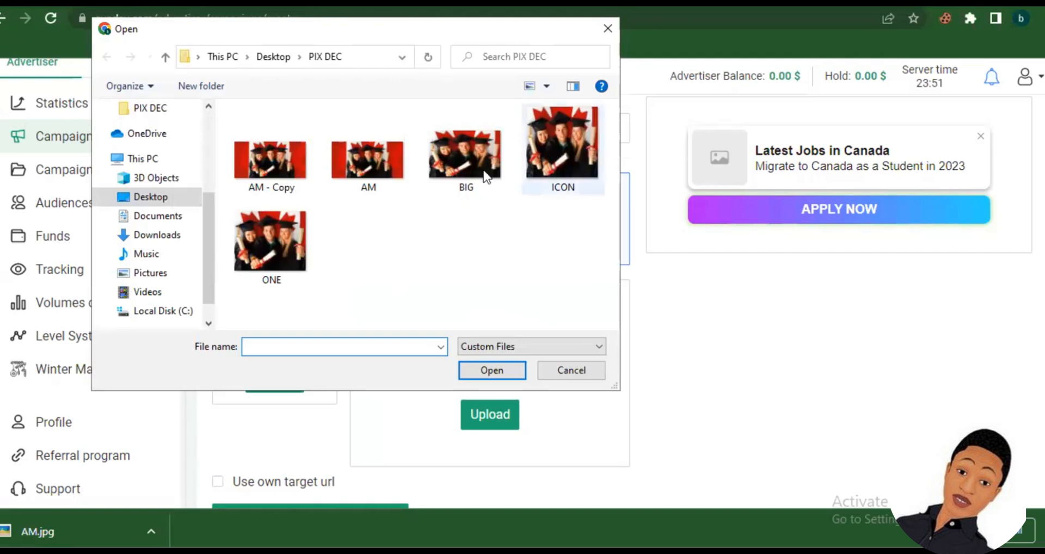
click(567, 155)
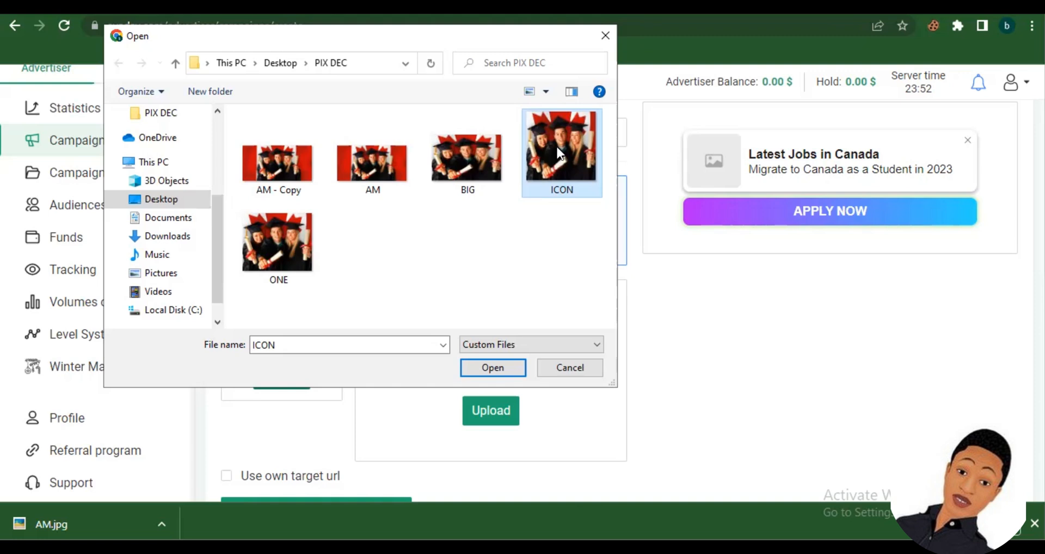
key(Return)
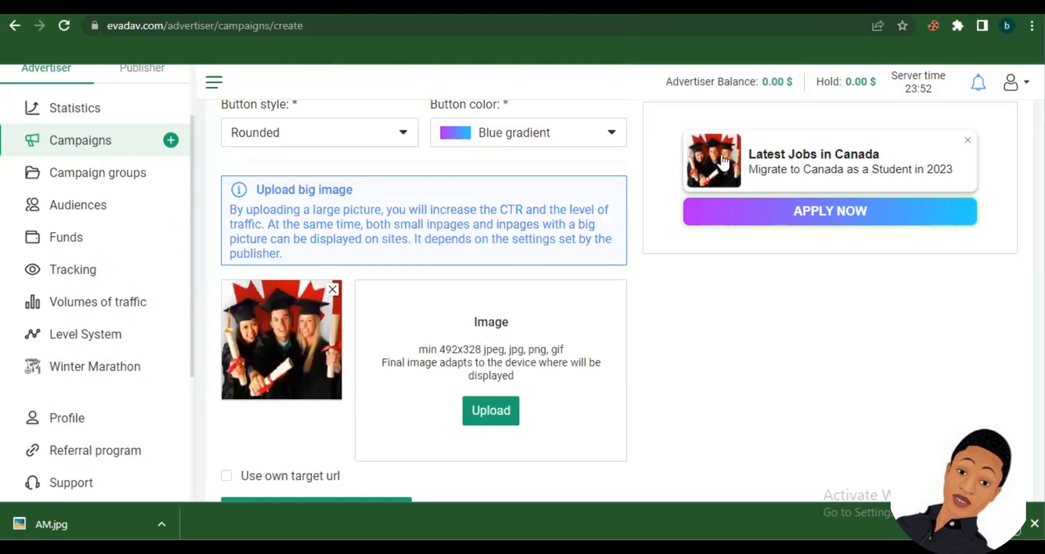
click(485, 421)
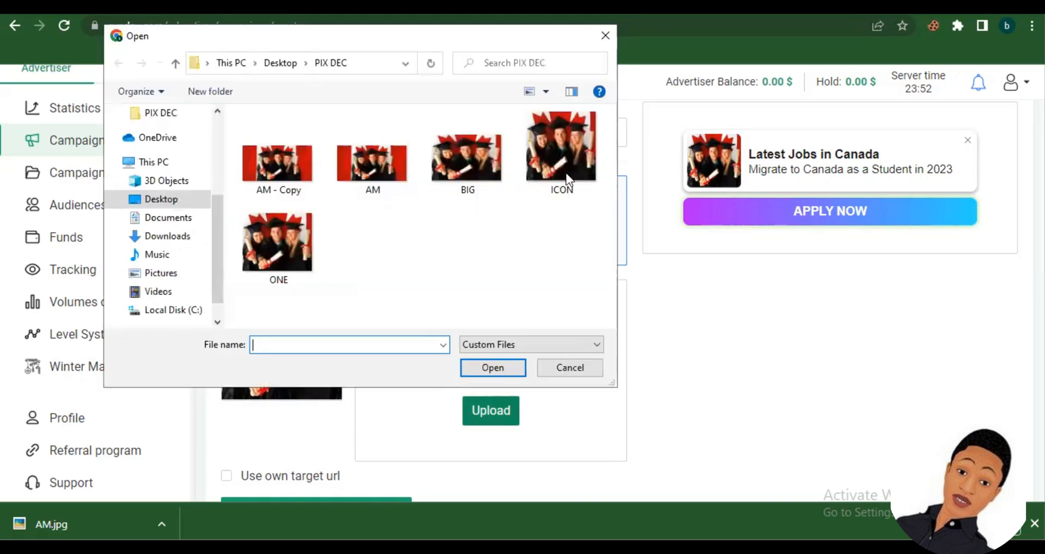
double_click(481, 170)
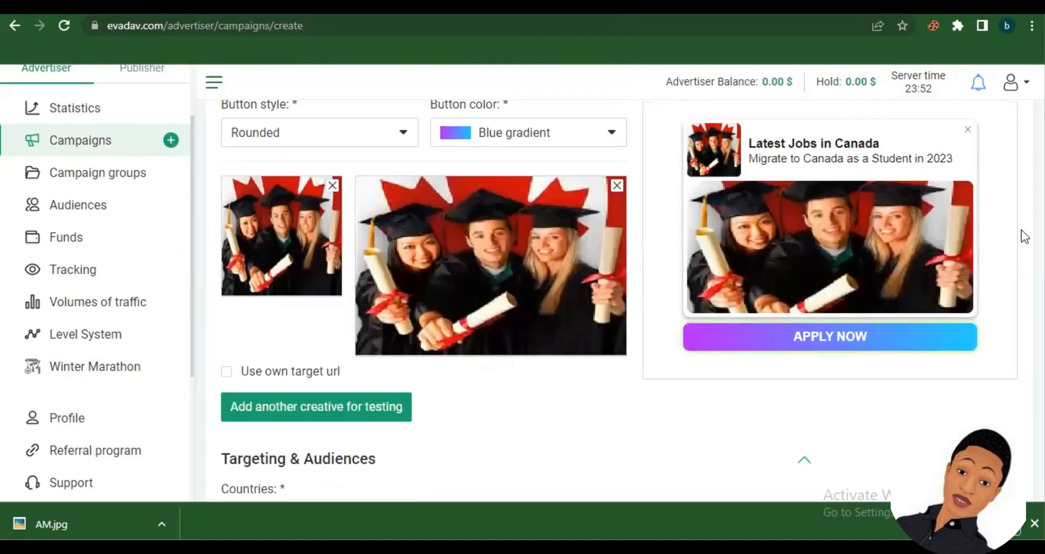
Enable the creative's own target URL option to view its field and macros, and disable it again
scroll(1024, 263, down, 2)
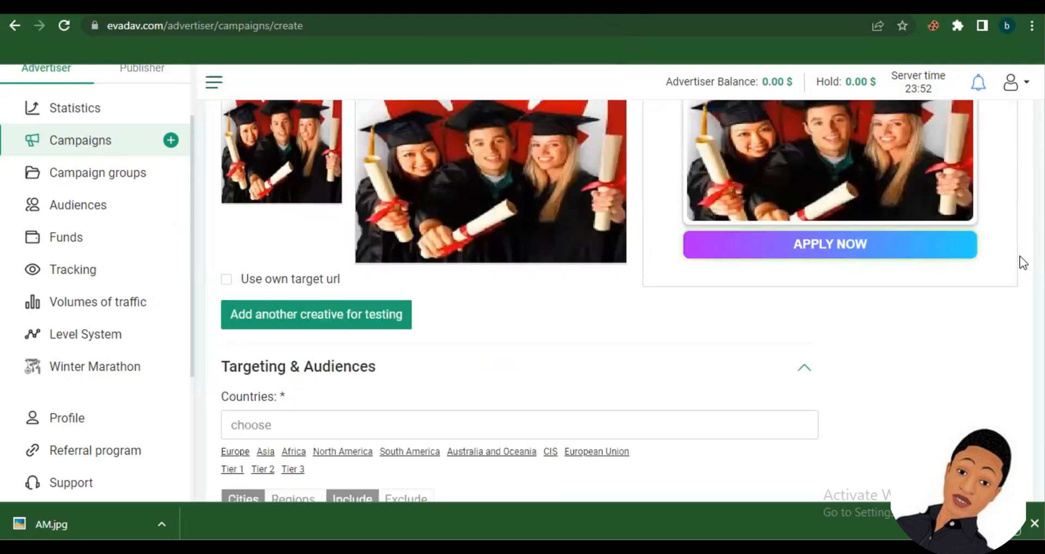
scroll(1023, 263, down, 3)
scroll(831, 259, down, 1)
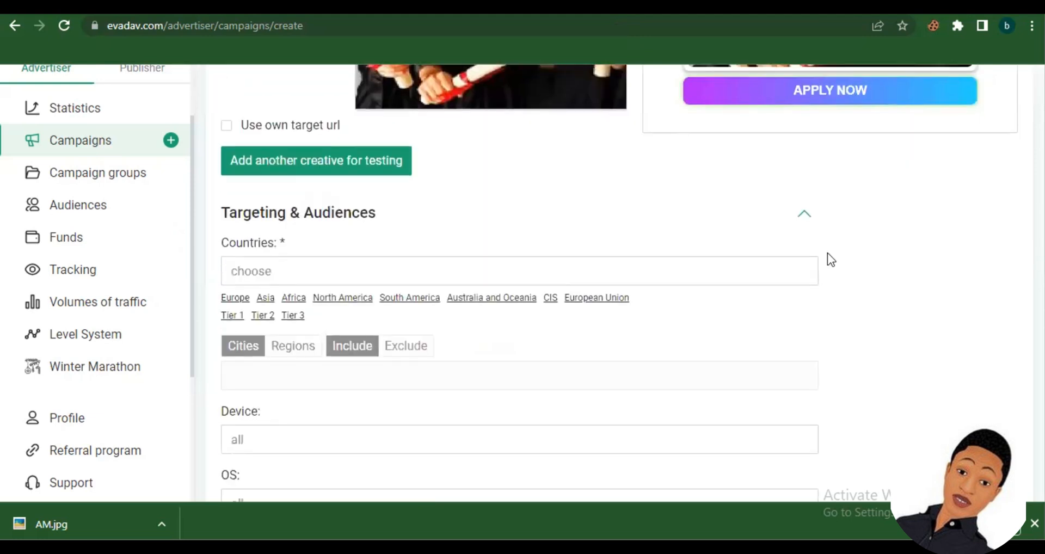
click(227, 126)
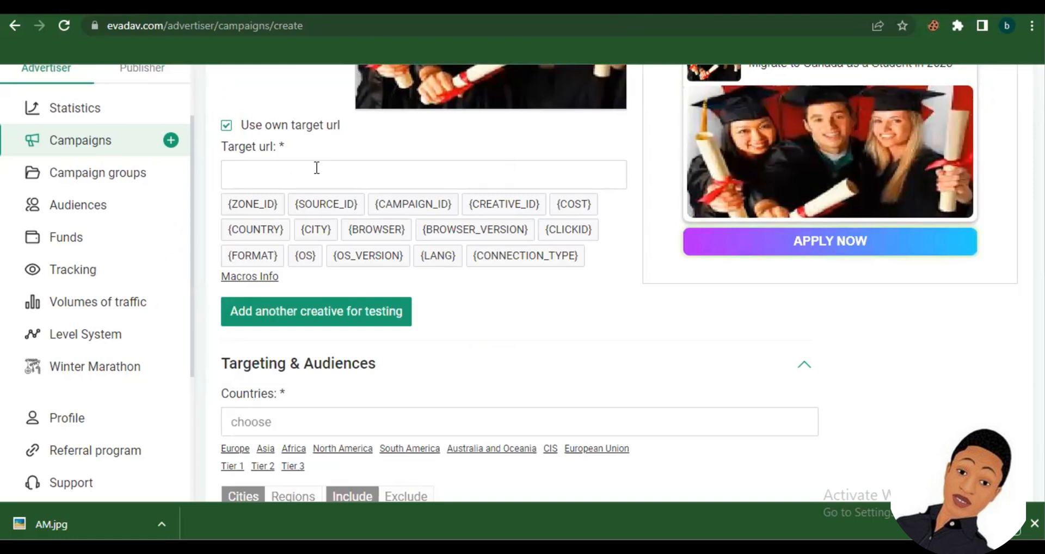
click(227, 126)
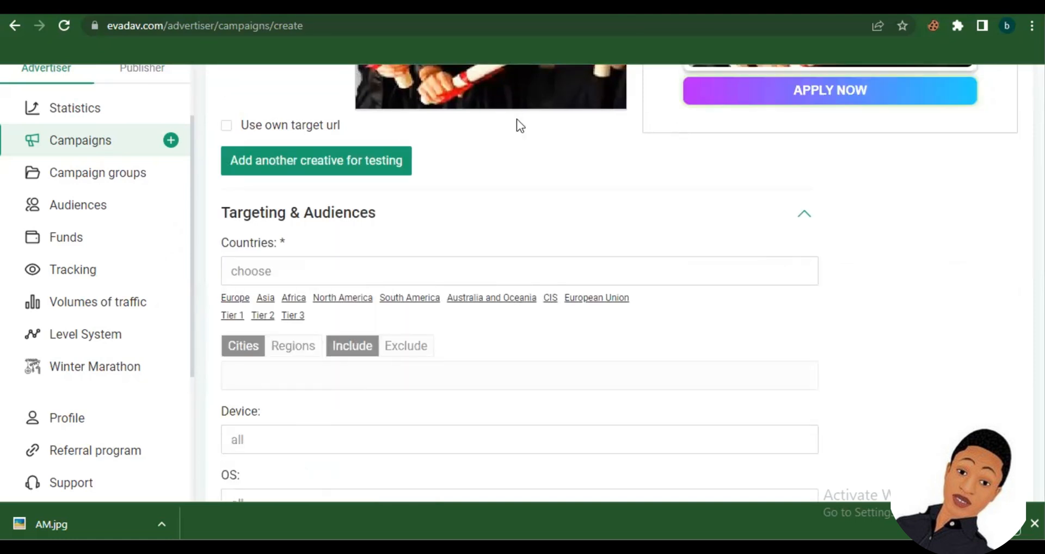
Add United States of America to the campaign's target countries
click(379, 275)
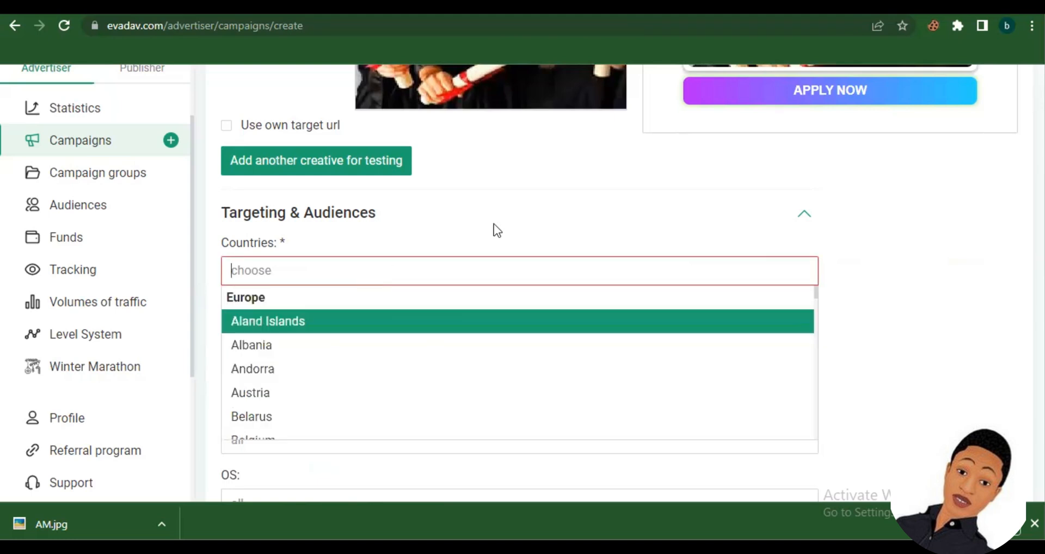
click(692, 222)
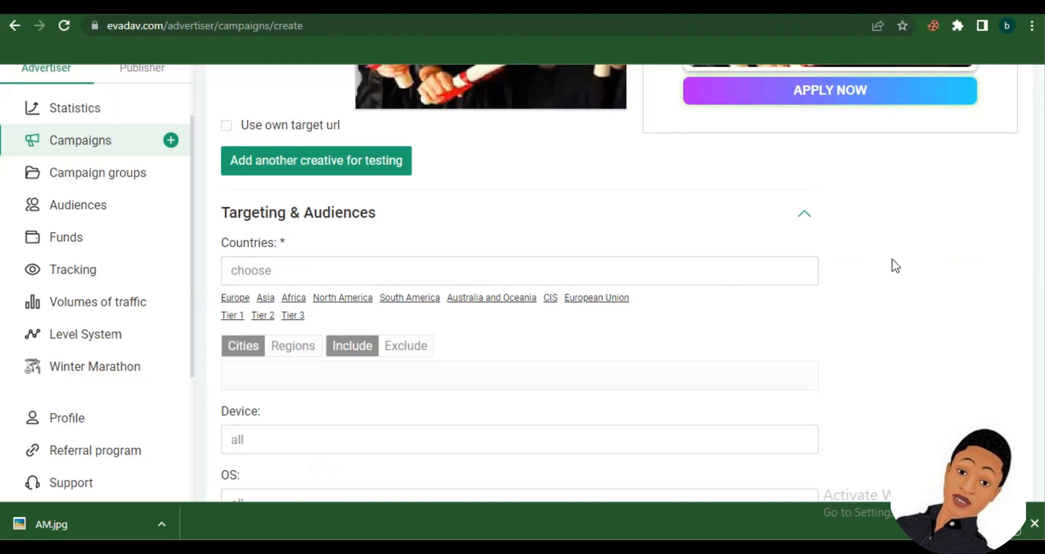
scroll(896, 266, down, 1)
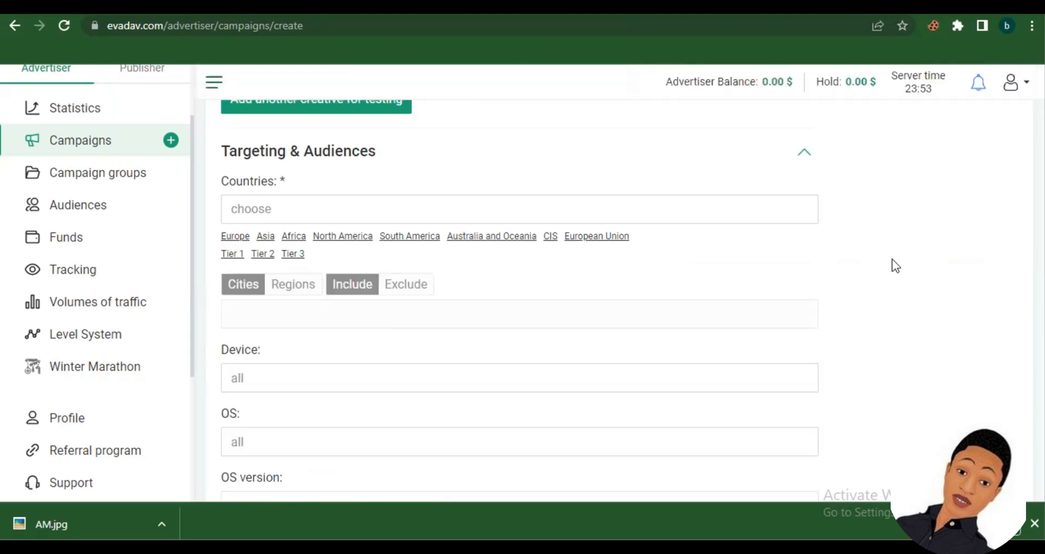
click(370, 215)
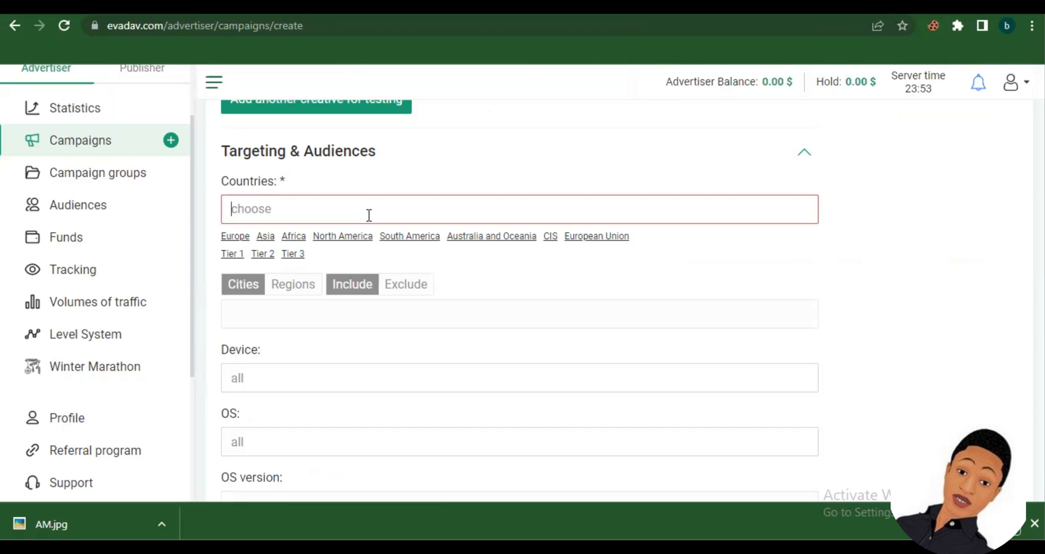
click(369, 216)
text(United)
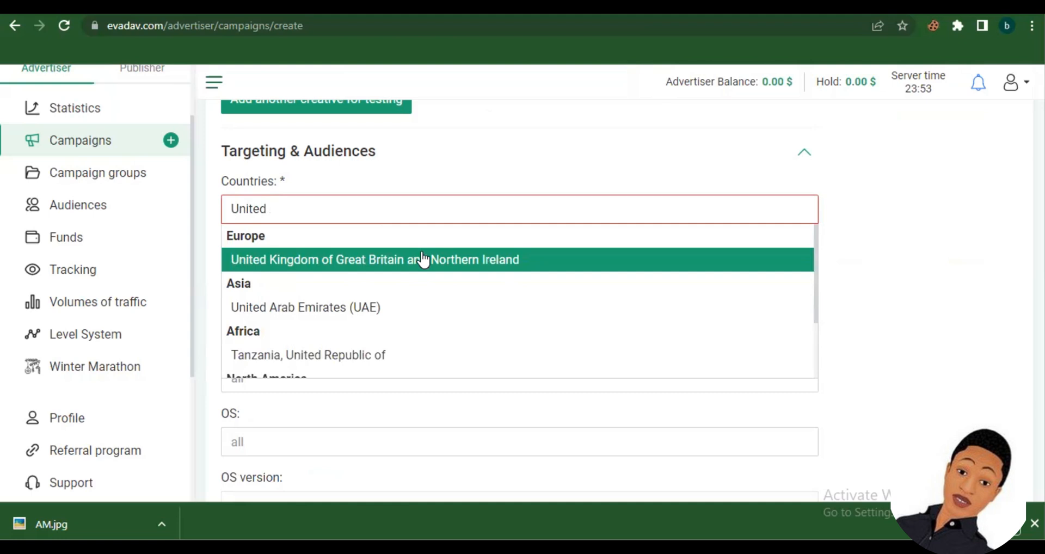
text( sta)
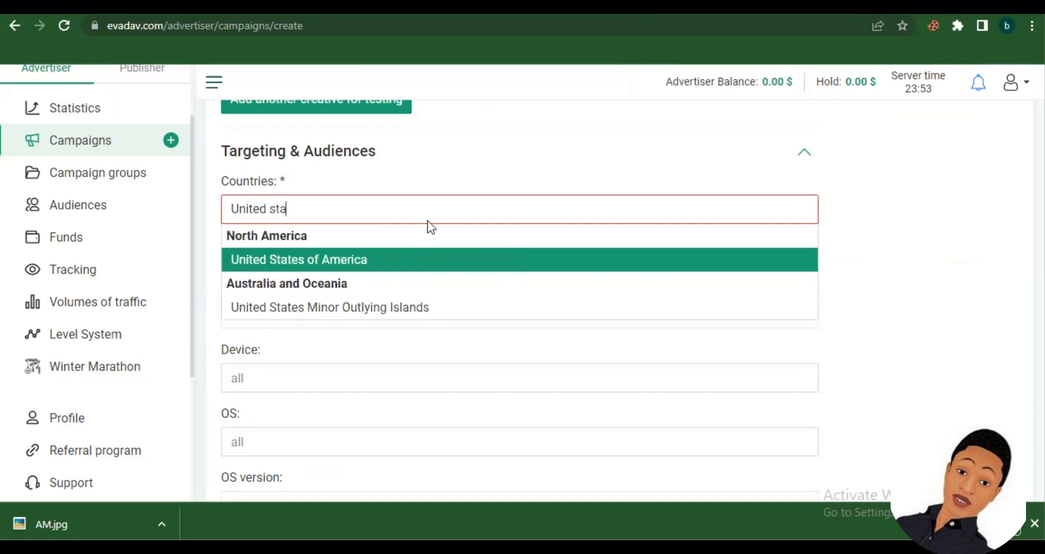
click(364, 258)
Add Canada and Australia to the campaign's target countries
text(c)
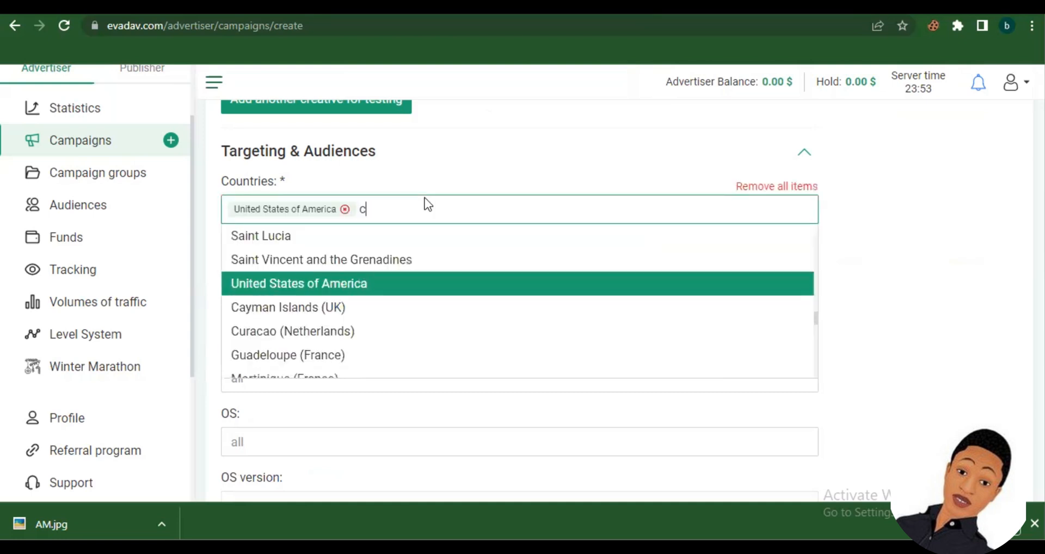
text(ana)
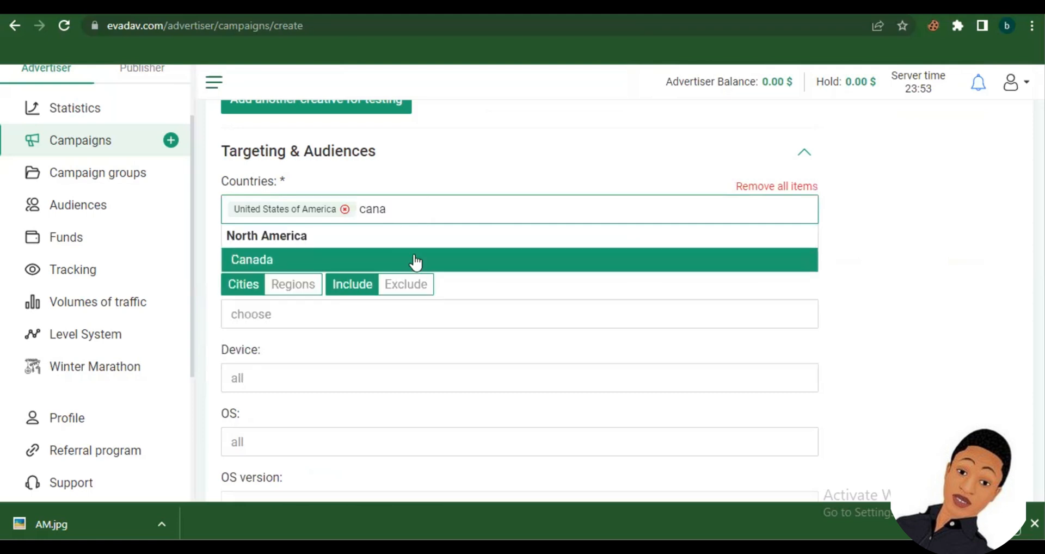
key(Return)
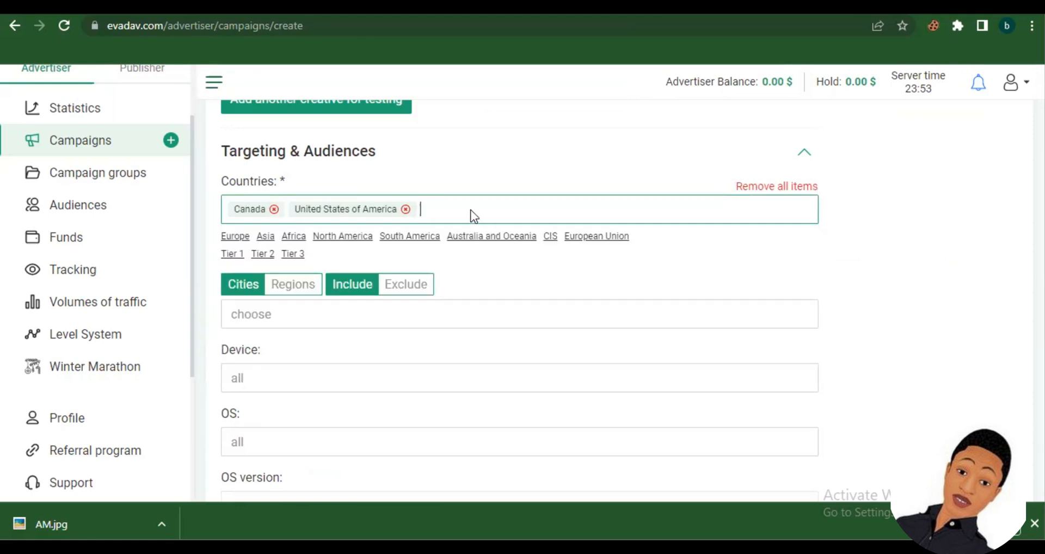
text(austra)
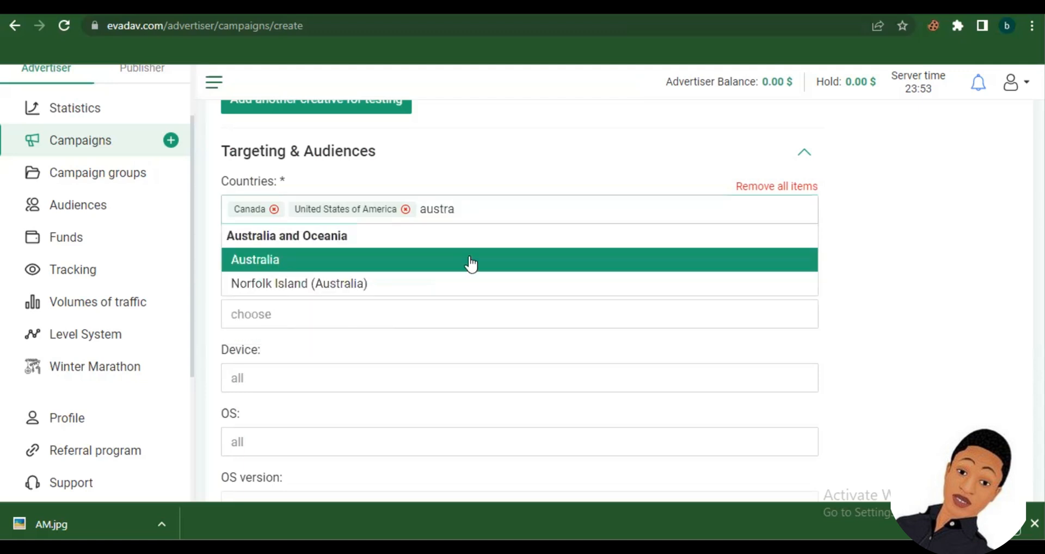
click(392, 255)
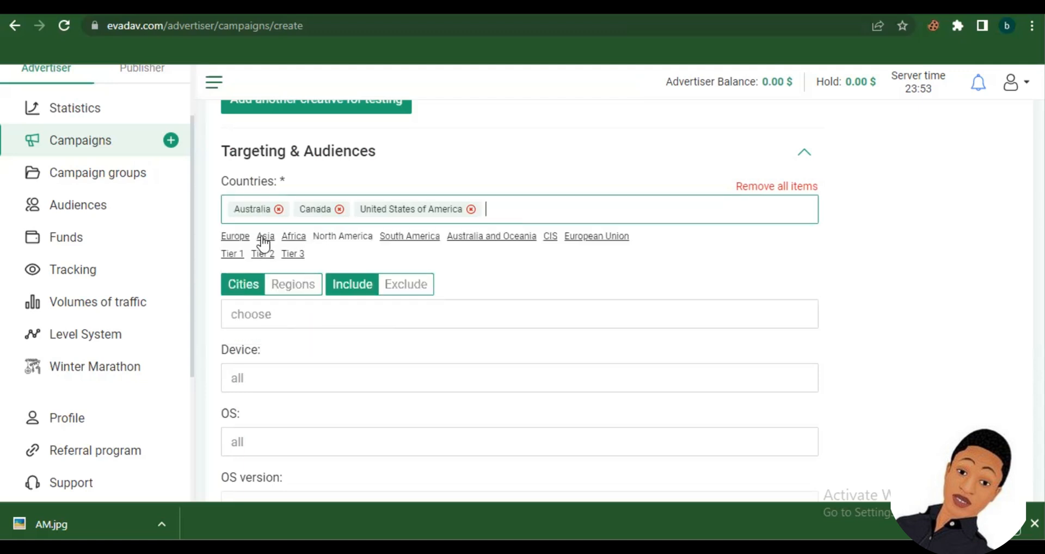
Load the Tier 1 country preset and replace it with the Europe preset
click(237, 256)
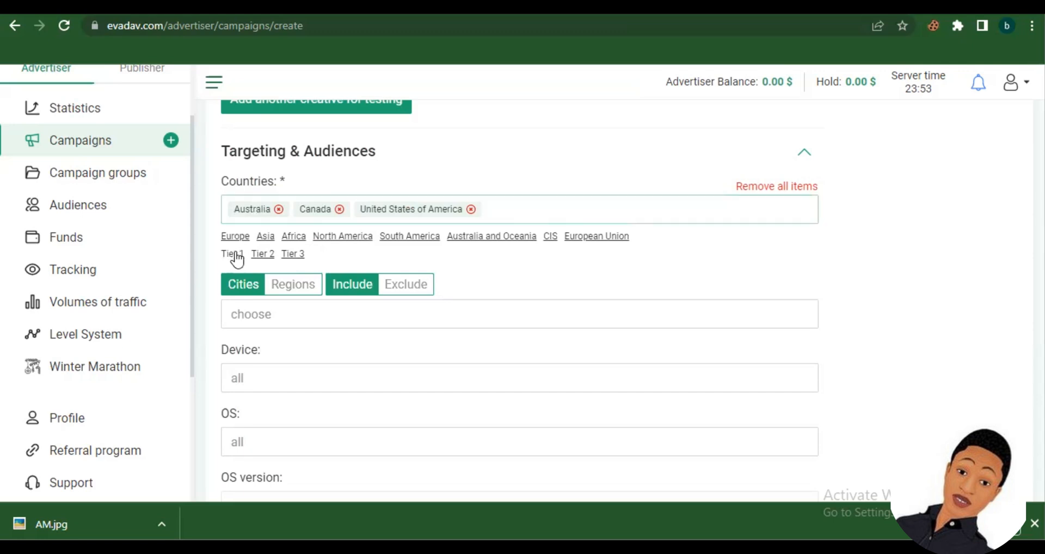
click(235, 254)
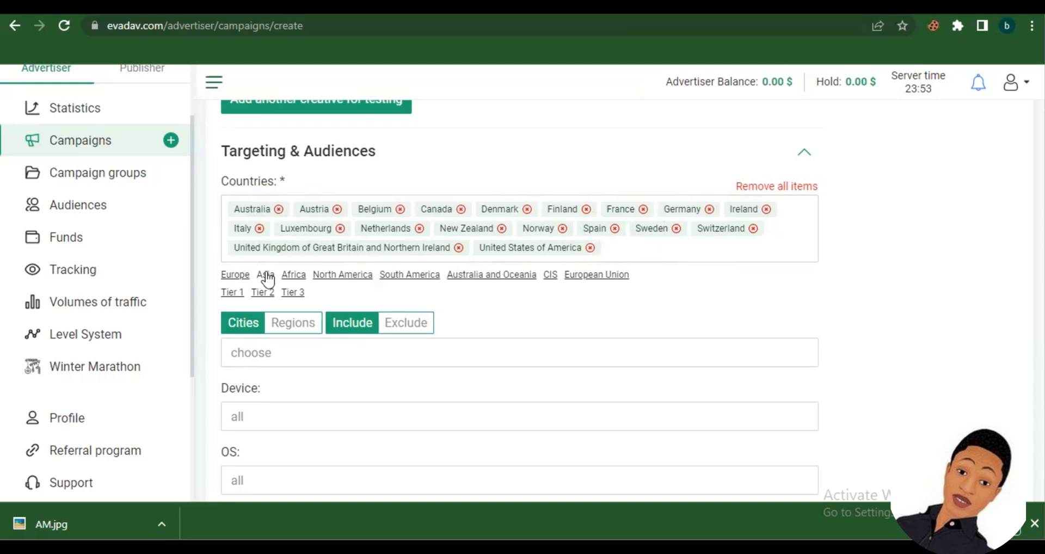
click(234, 275)
click(237, 275)
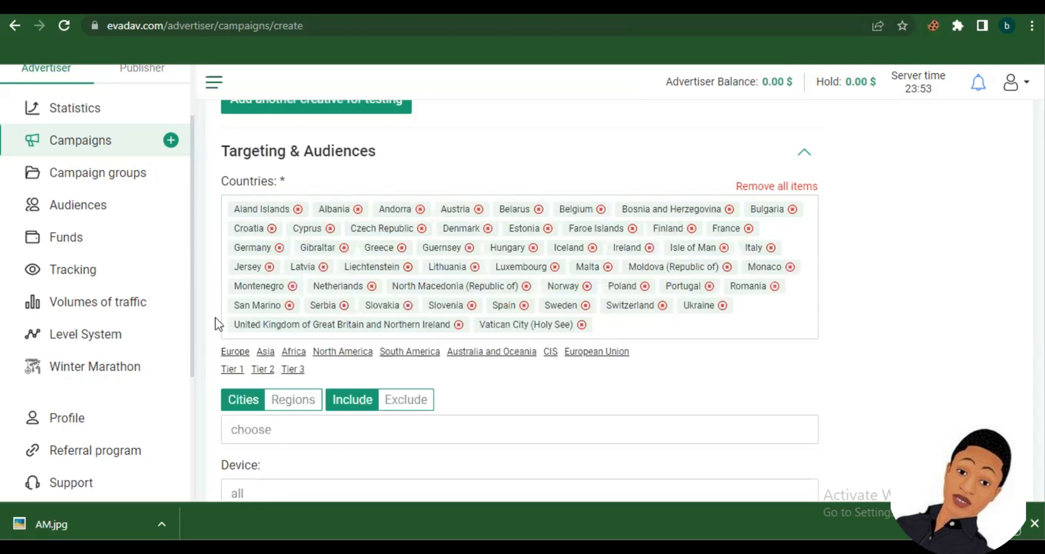
Remove all selected target countries and load the Tier 1 country preset
click(791, 198)
click(233, 253)
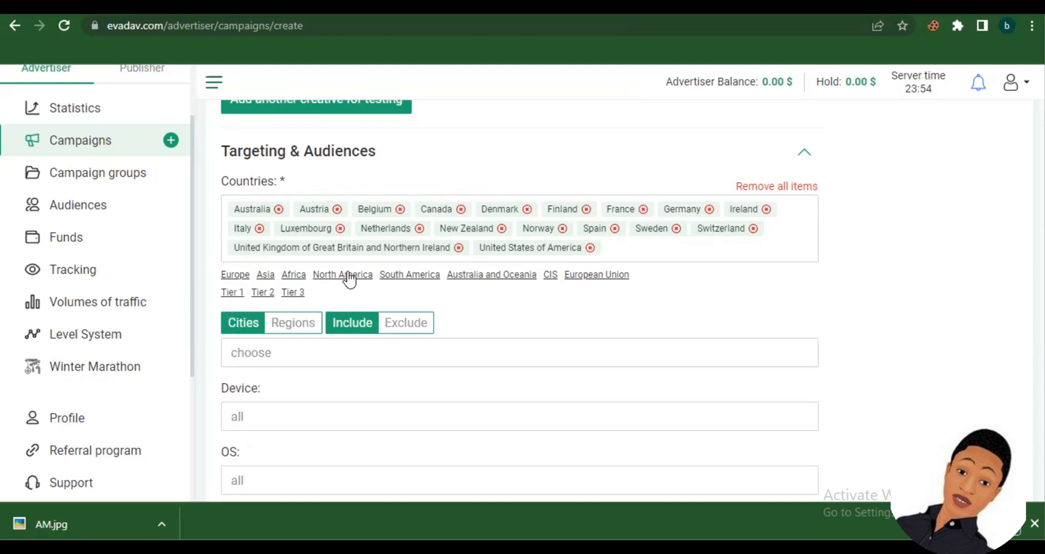
Load the Europe country preset and replace it with the CIS preset
click(226, 277)
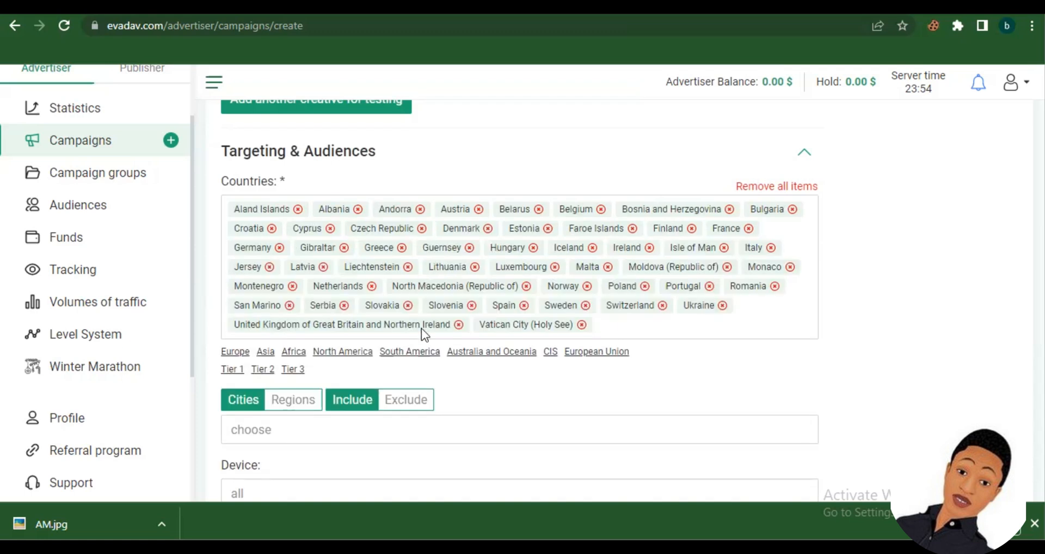
click(492, 353)
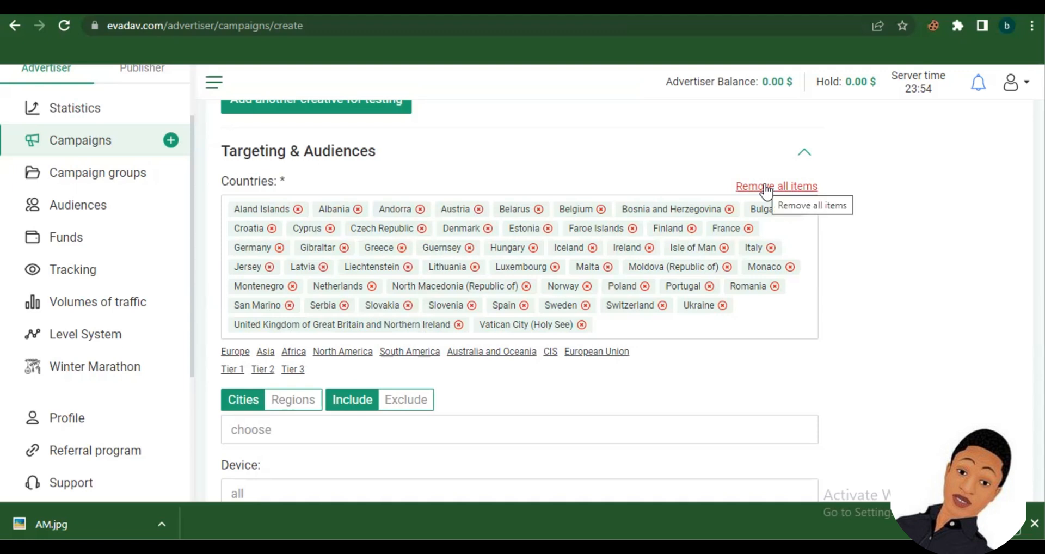
click(550, 353)
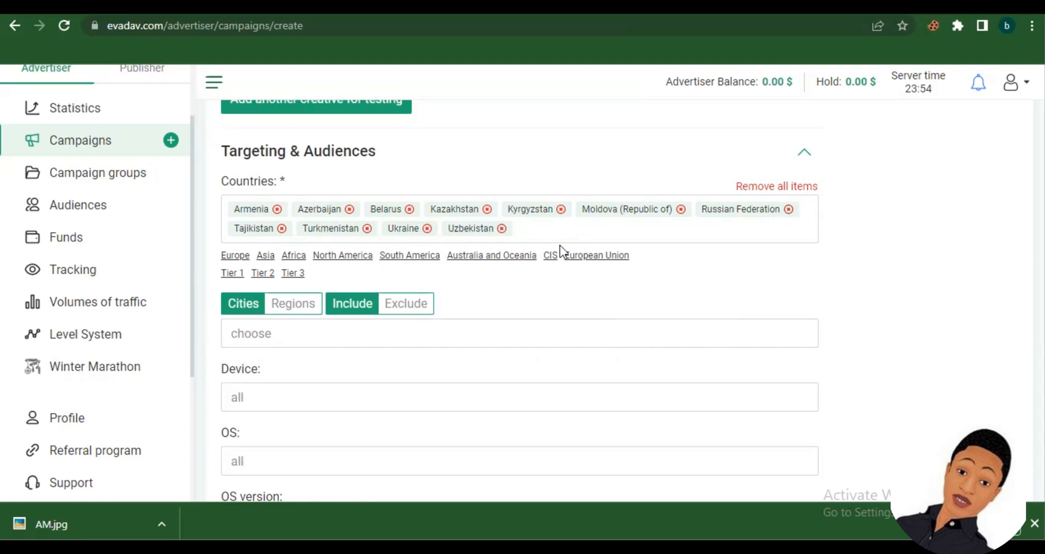
click(551, 257)
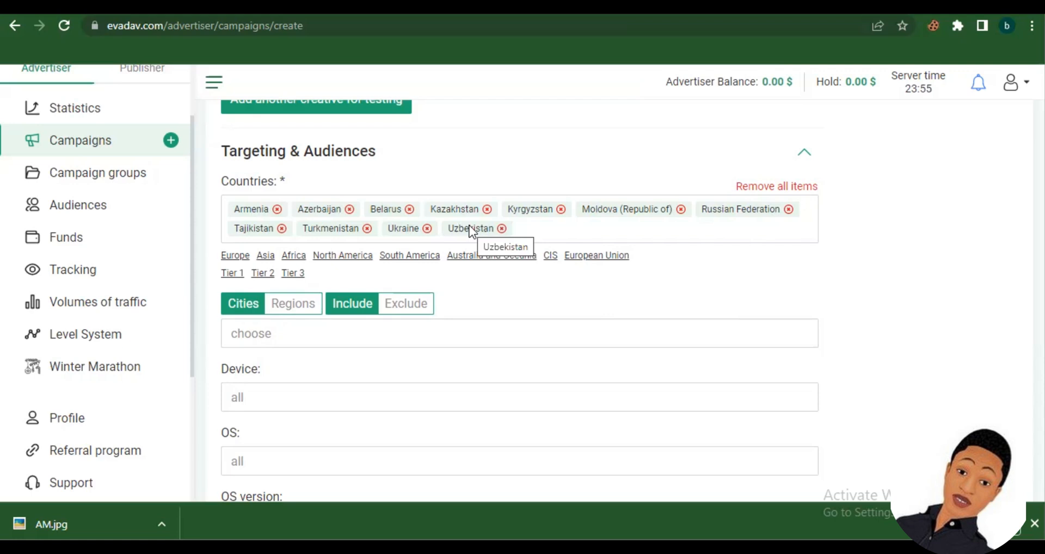
Clear the selected target countries, try the Tier 1 preset, and replace it with the Europe preset
click(790, 187)
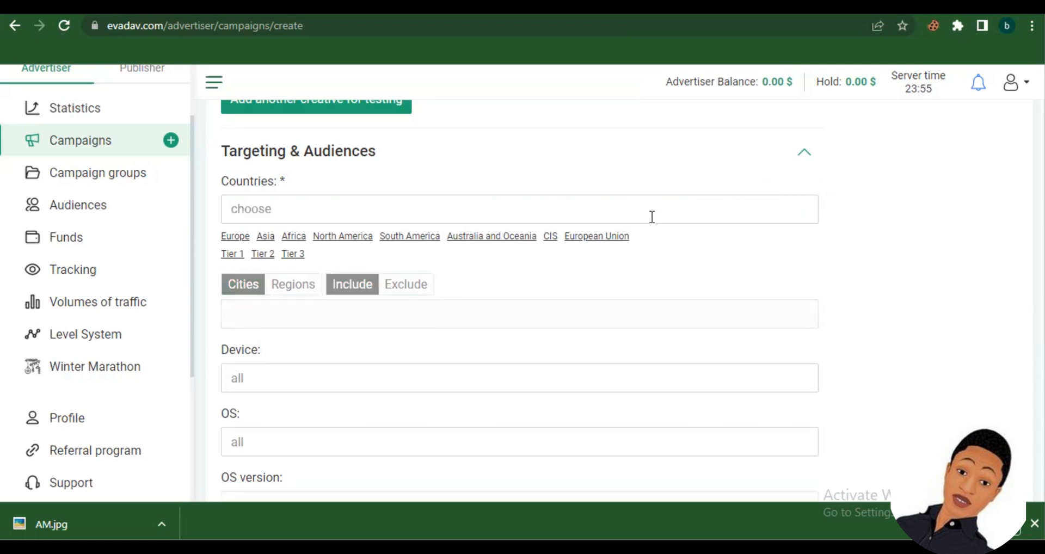
click(233, 254)
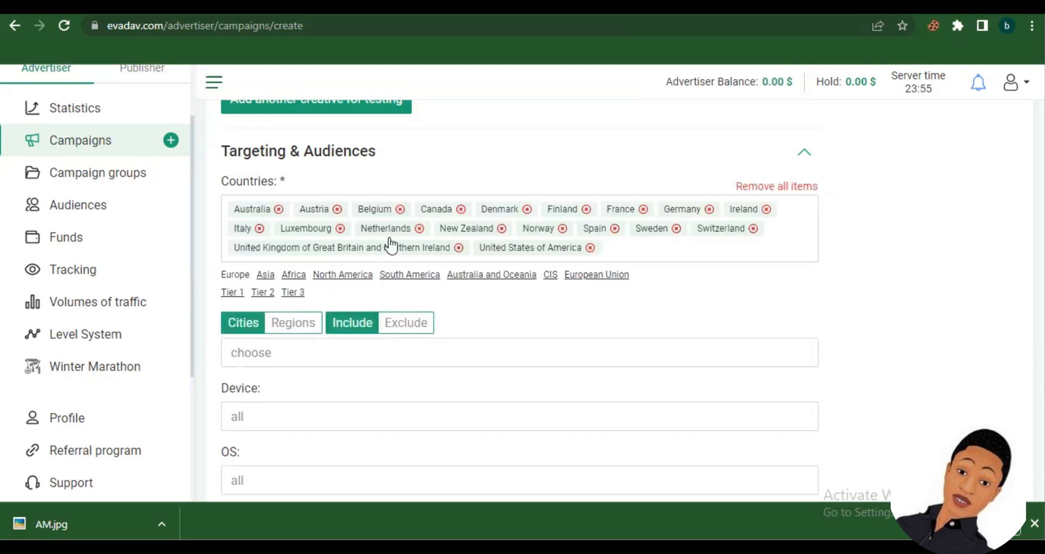
click(243, 276)
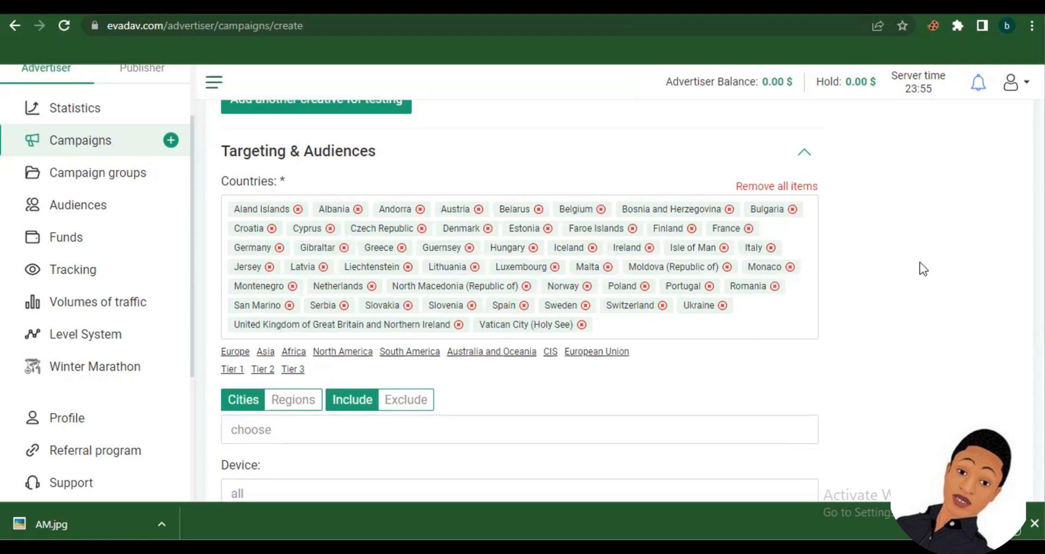
Add London (England) as an included city for the campaign's targeting
scroll(924, 269, down, 5)
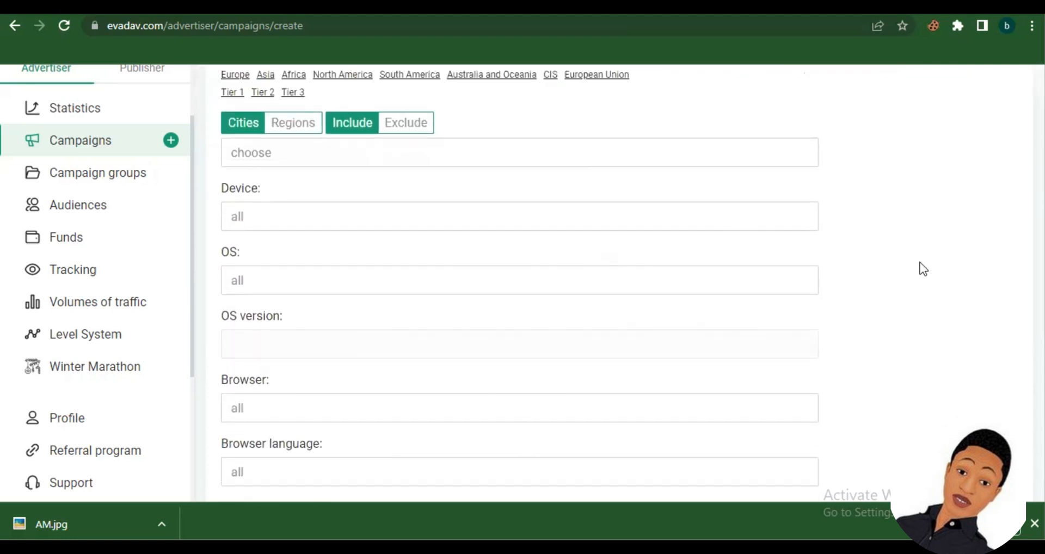
scroll(924, 269, up, 2)
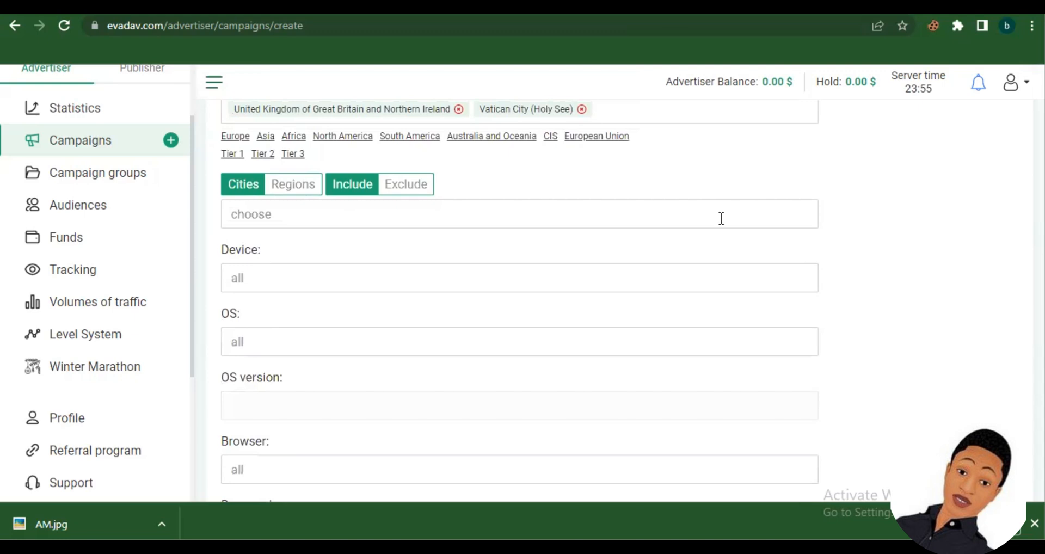
click(477, 214)
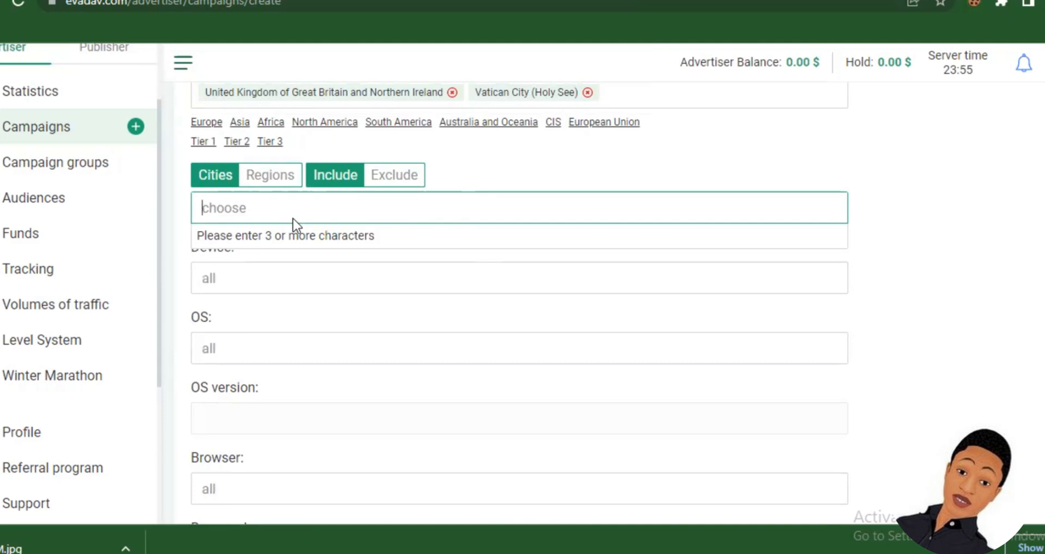
text(Lon)
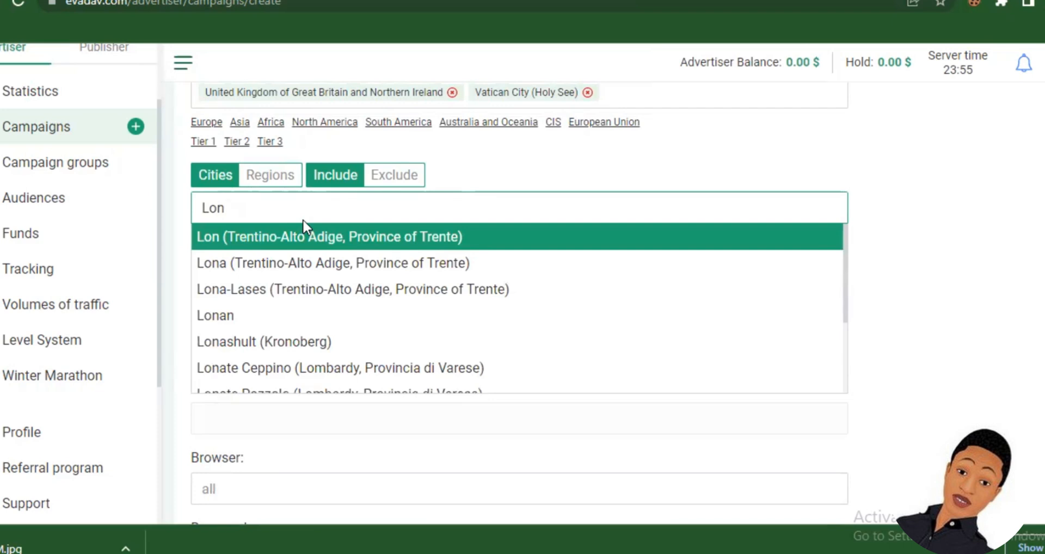
text(don)
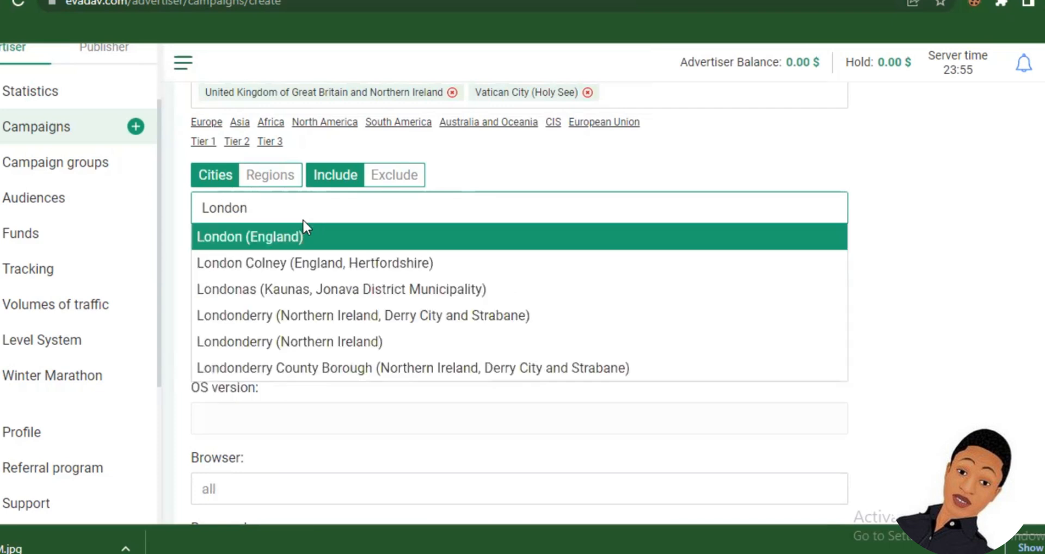
click(310, 240)
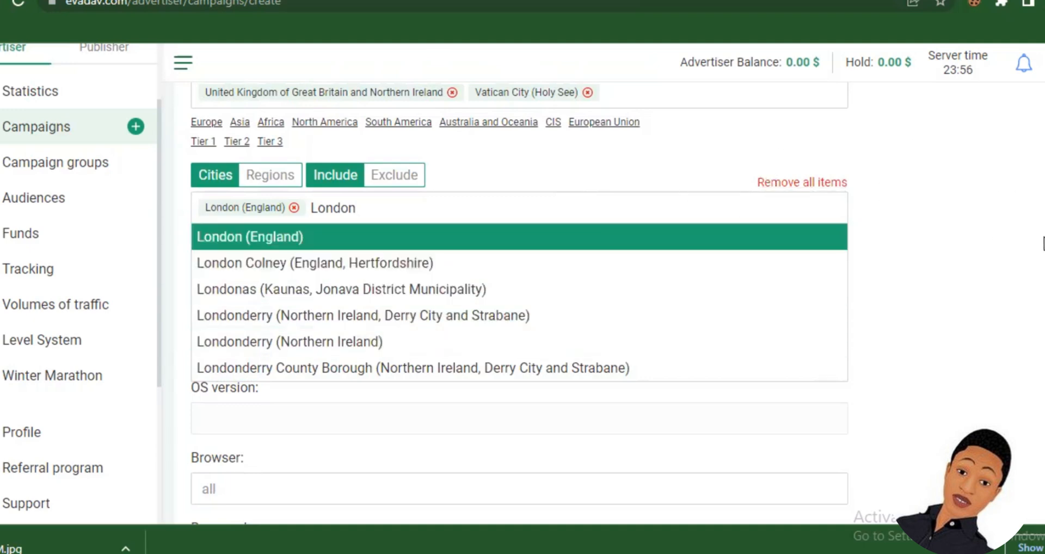
click(1043, 241)
Examine the available Device and OS targeting options
click(435, 283)
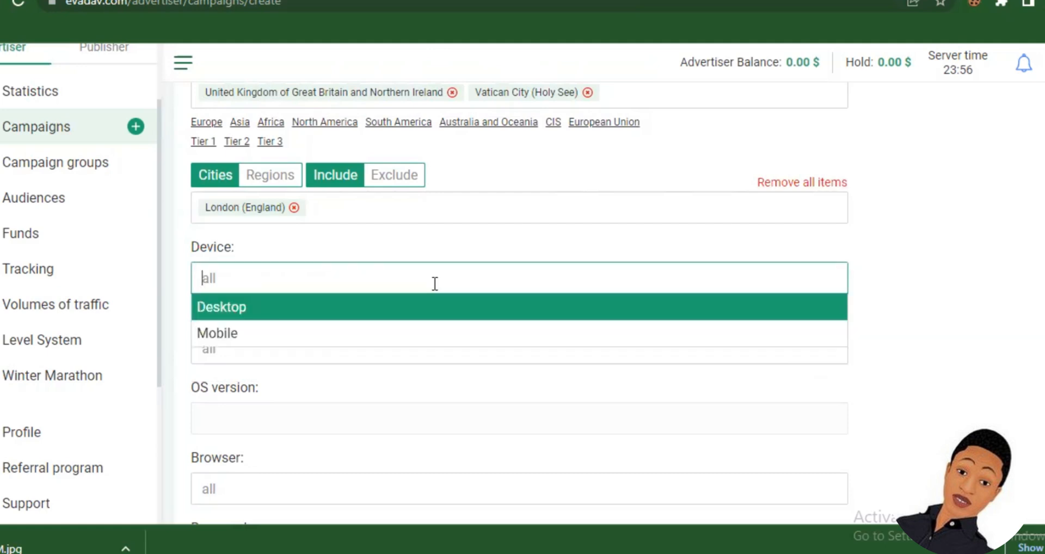
click(916, 254)
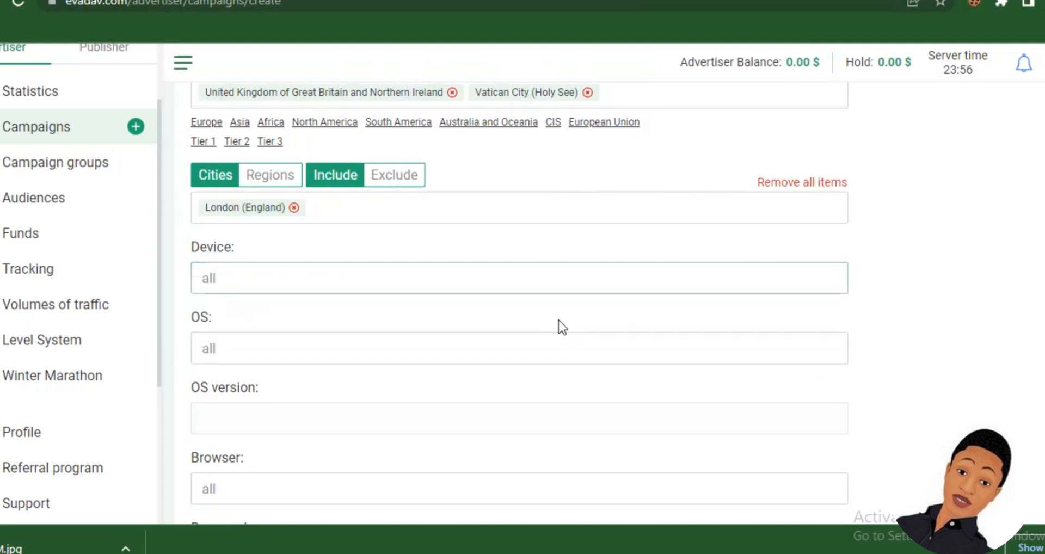
click(241, 353)
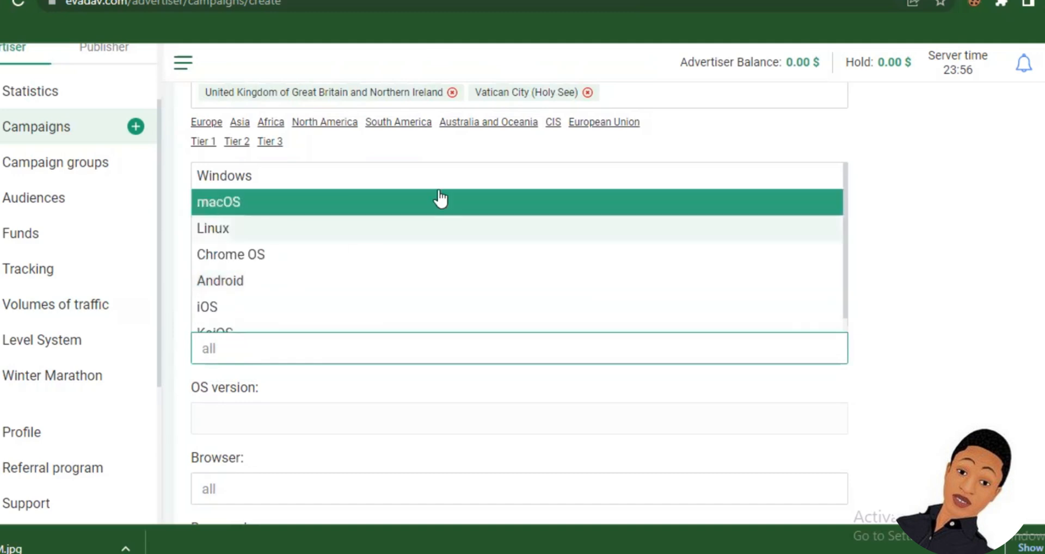
click(1023, 238)
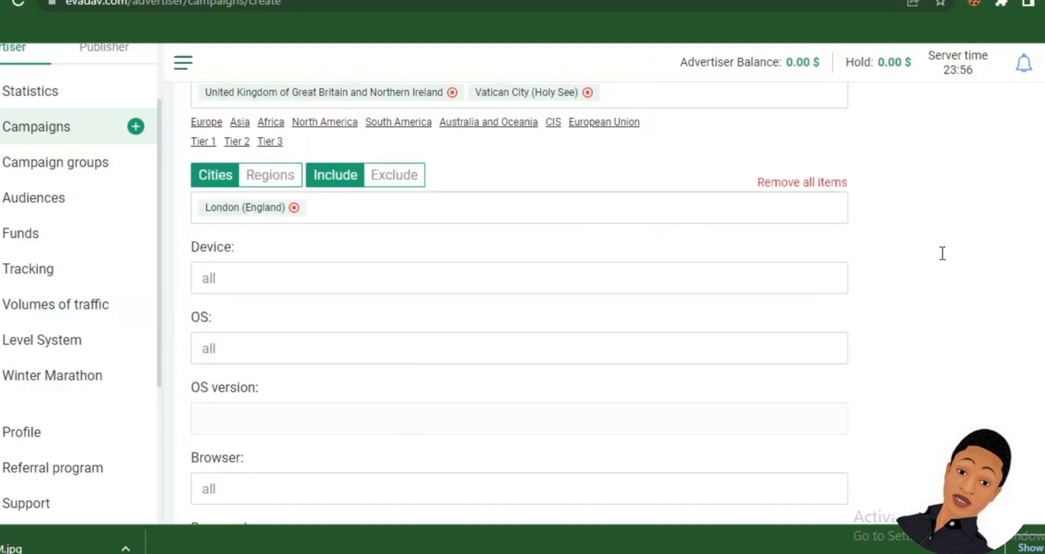
Examine the available Browser and Browser language targeting options
scroll(366, 384, down, 4)
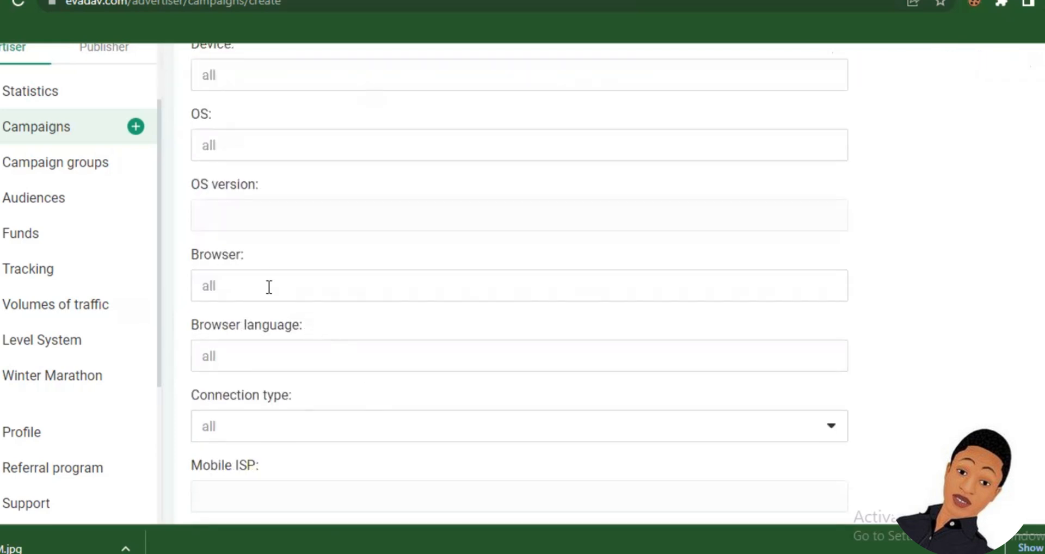
click(269, 287)
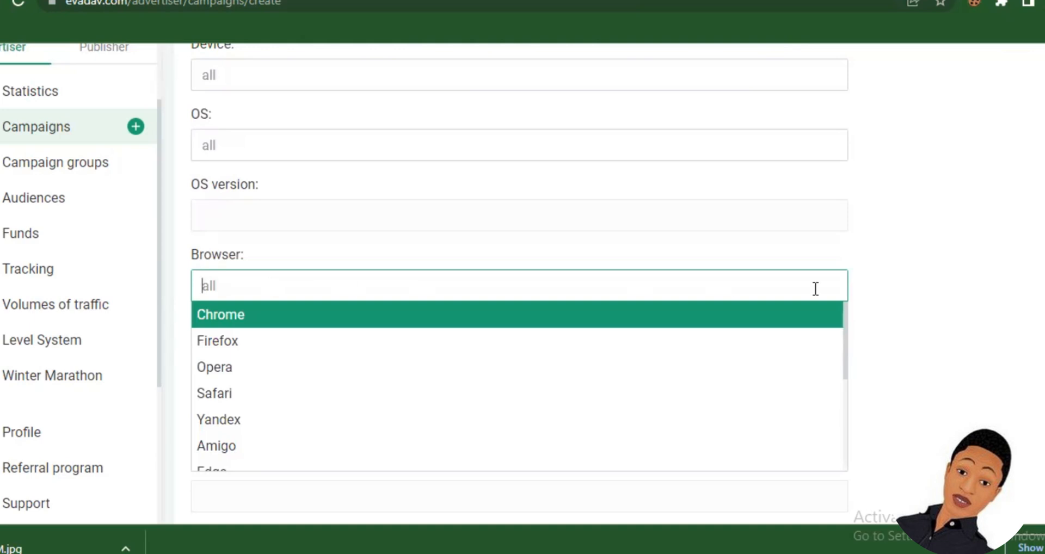
click(903, 341)
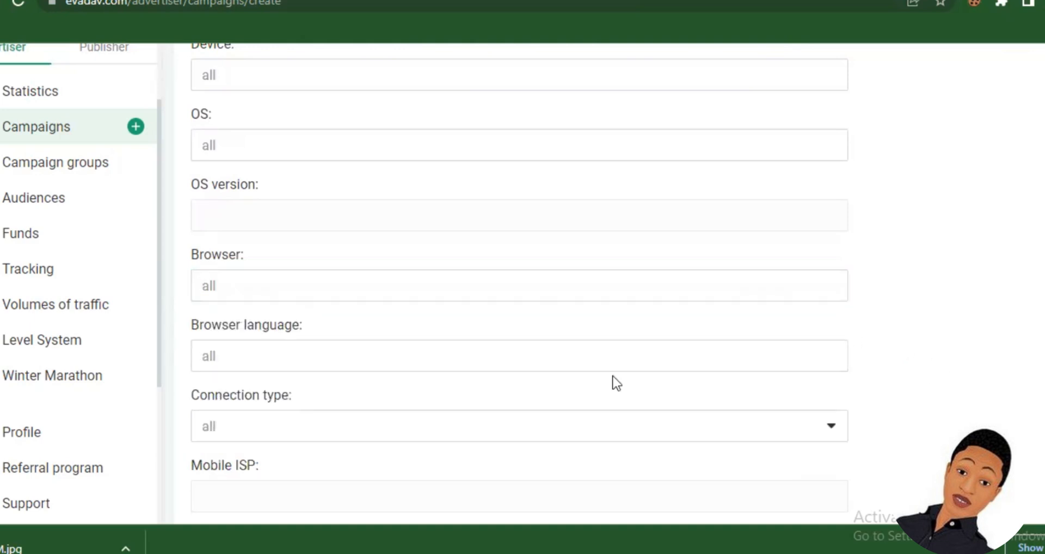
click(384, 355)
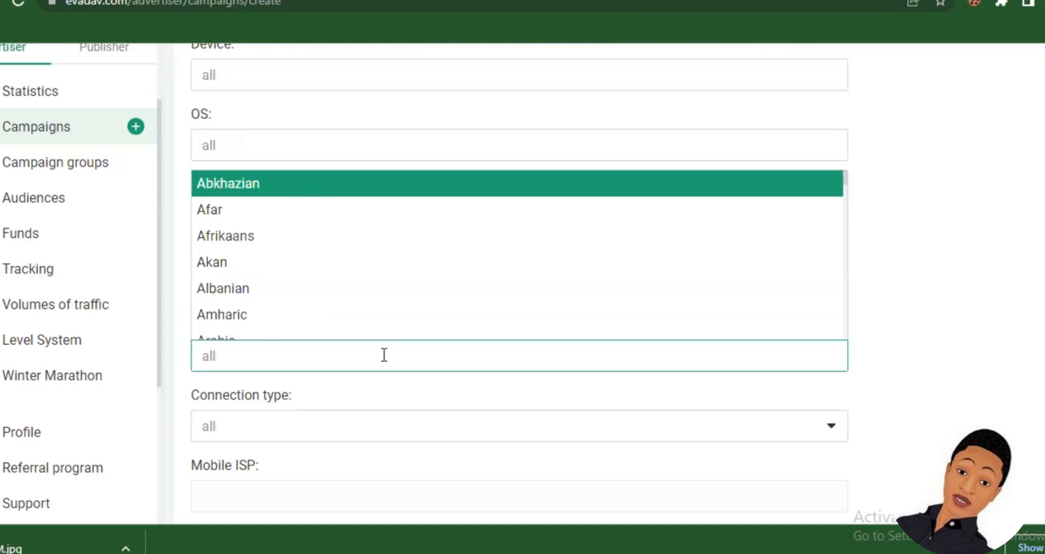
click(939, 322)
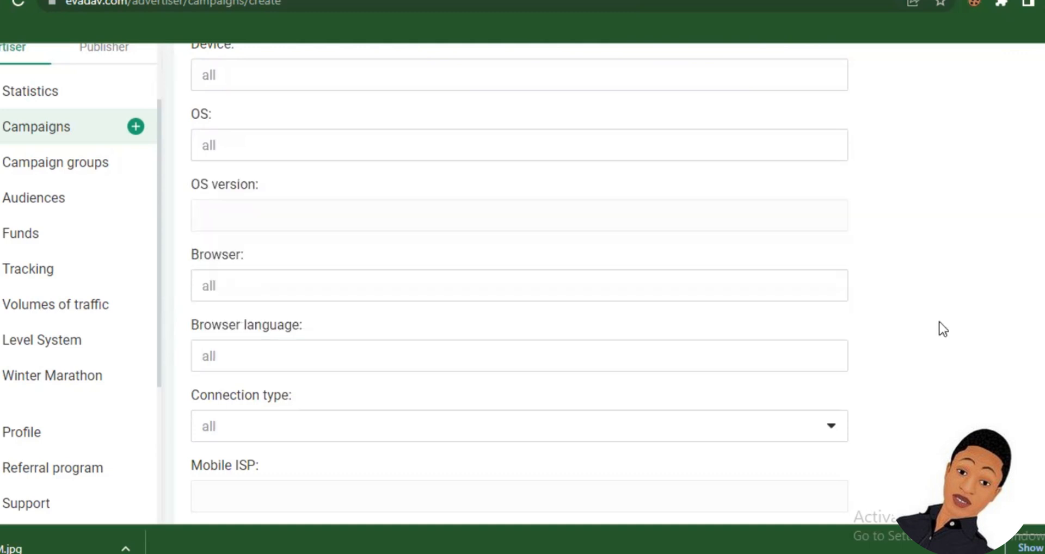
Examine the choices available for the campaign's Connection type
scroll(940, 322, down, 3)
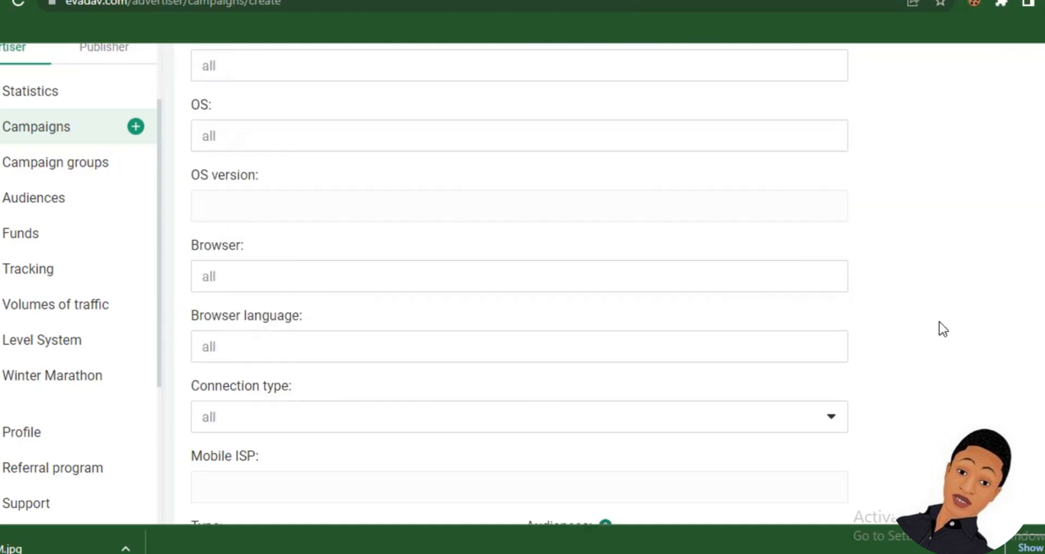
scroll(940, 322, down, 1)
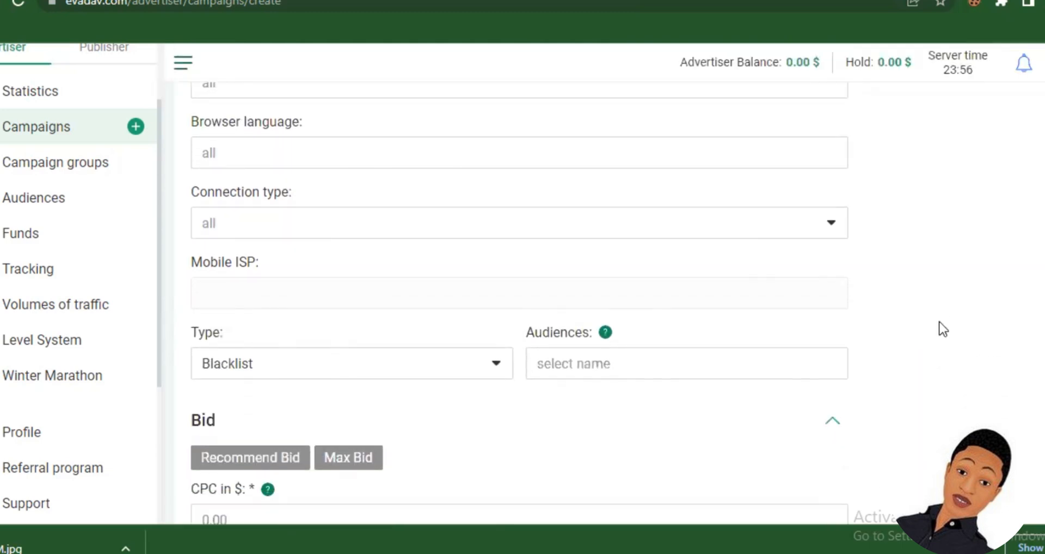
scroll(940, 323, up, 1)
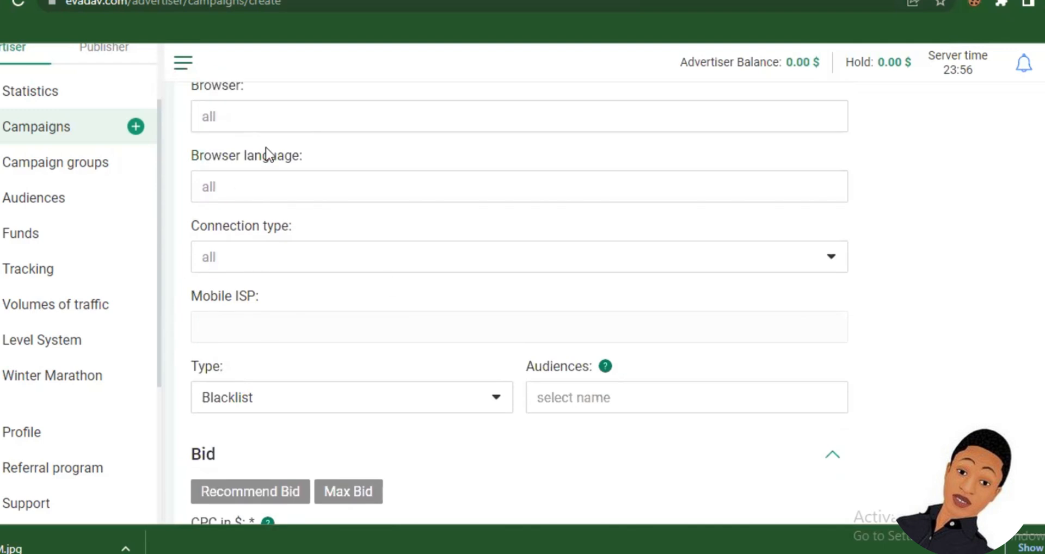
click(270, 259)
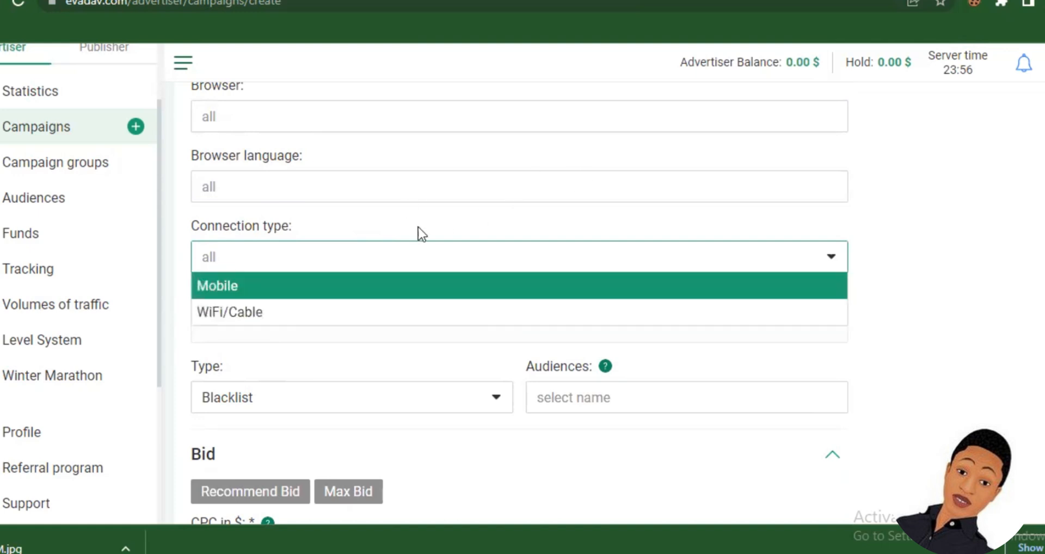
click(920, 270)
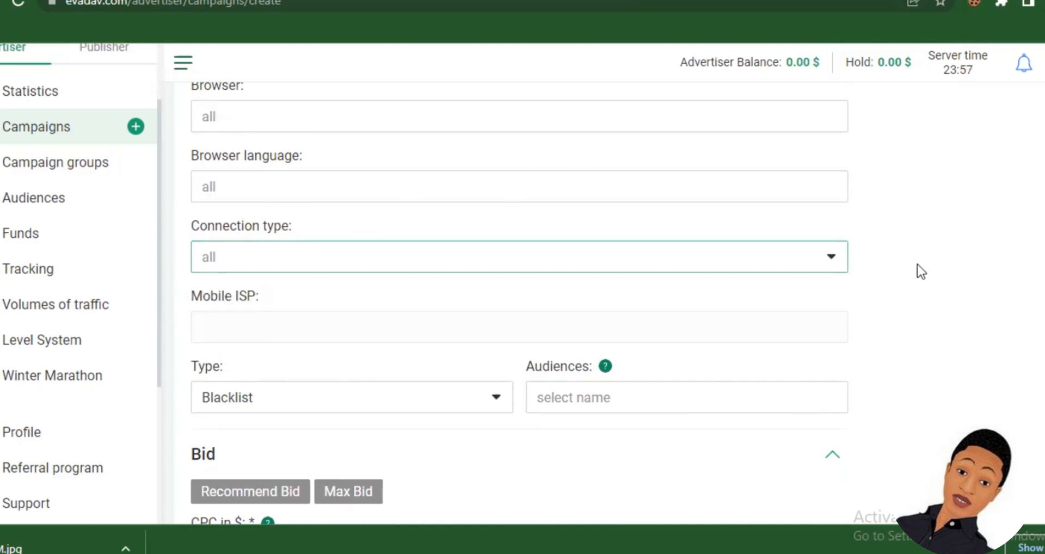
click(650, 261)
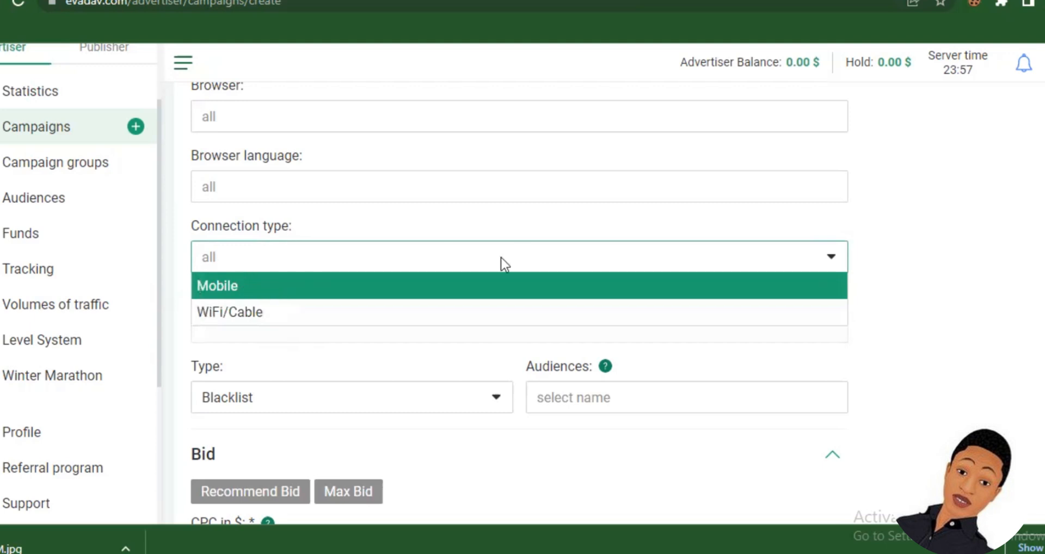
click(910, 260)
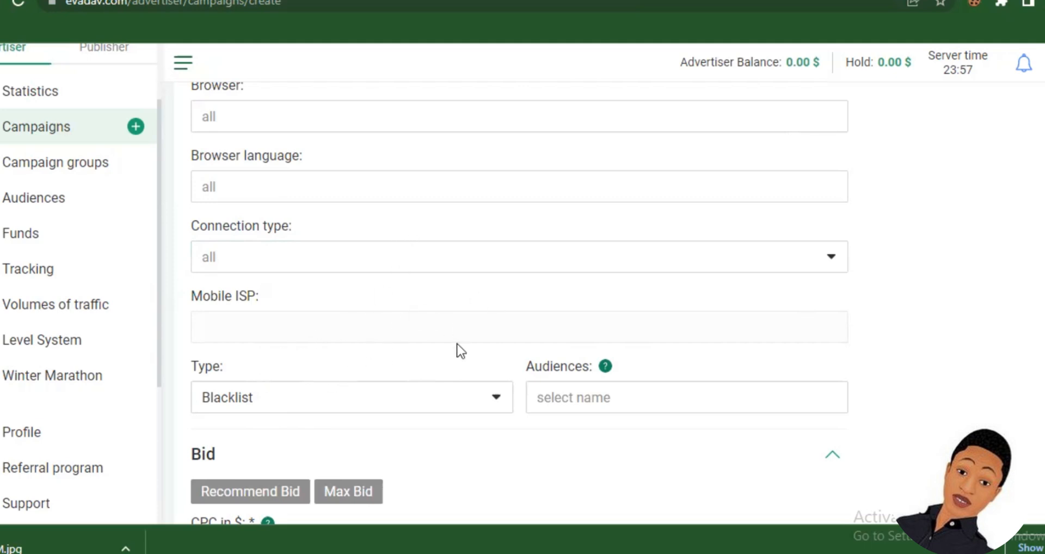
Examine the Blacklist/Whitelist choices for Type, the Connection type options and the Audiences field
click(369, 407)
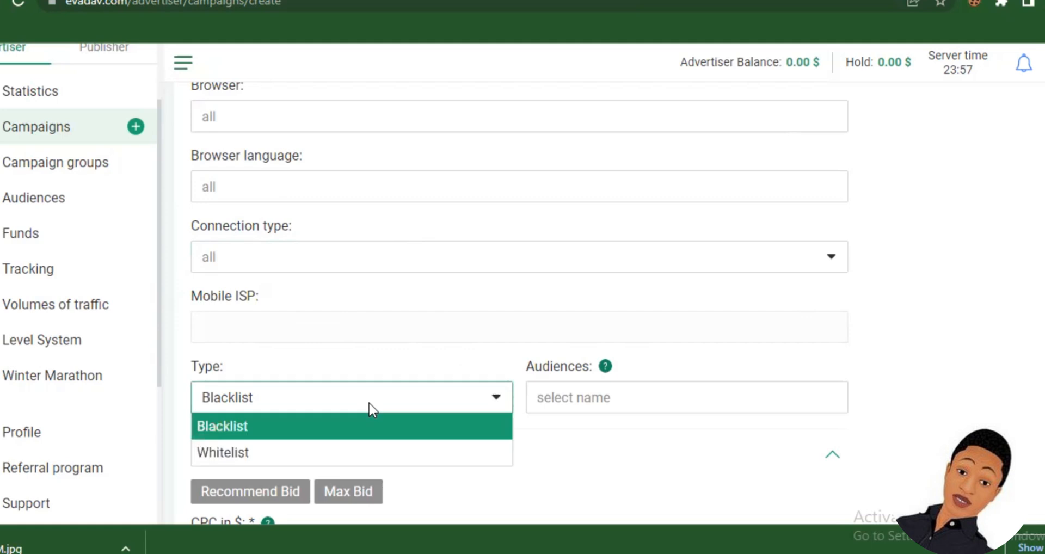
click(369, 407)
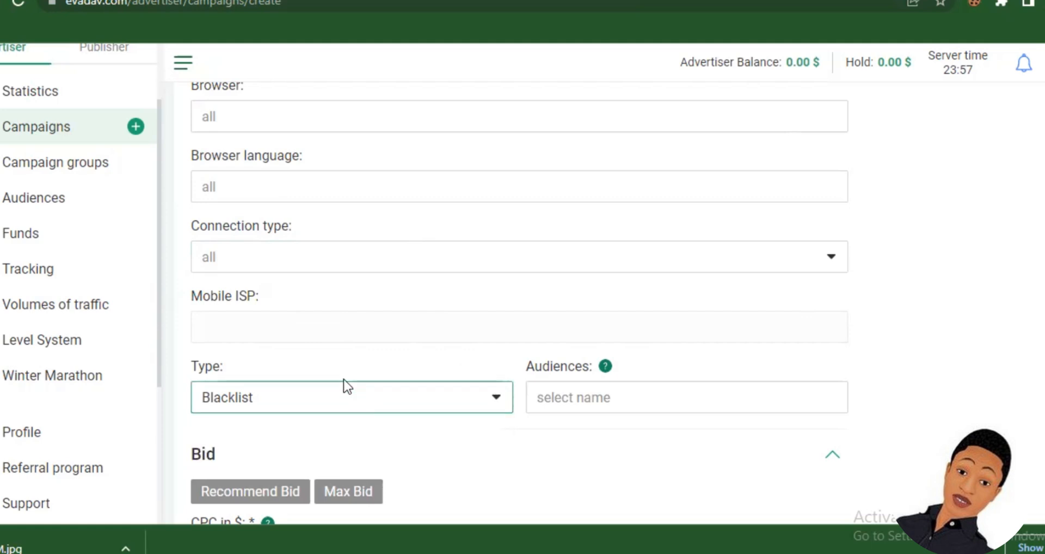
click(335, 254)
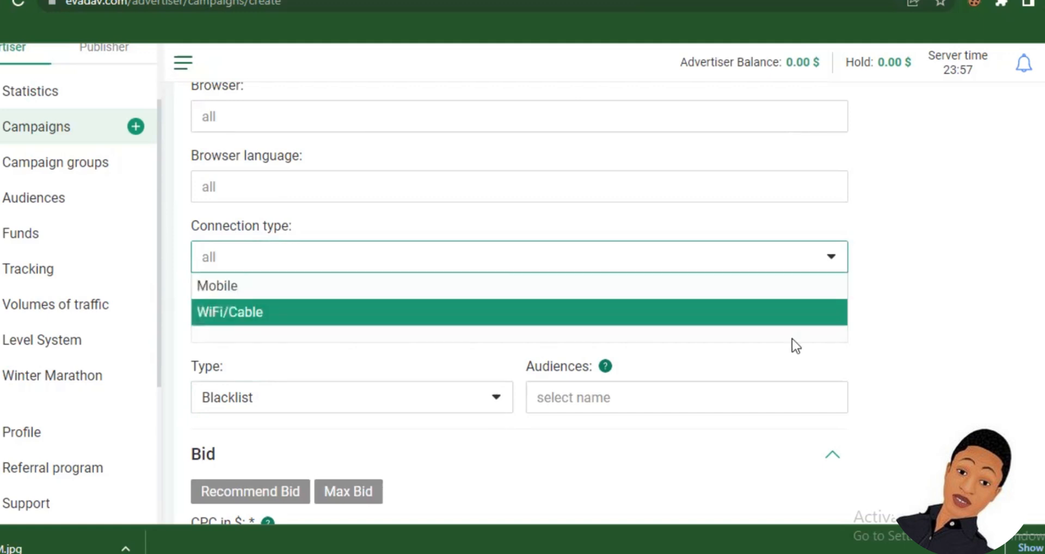
click(925, 311)
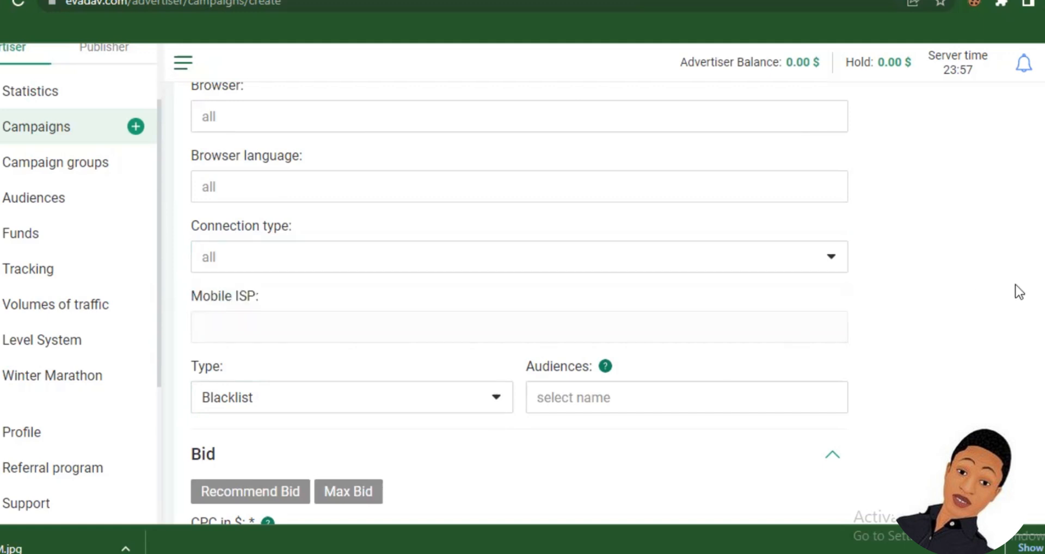
scroll(1020, 292, down, 2)
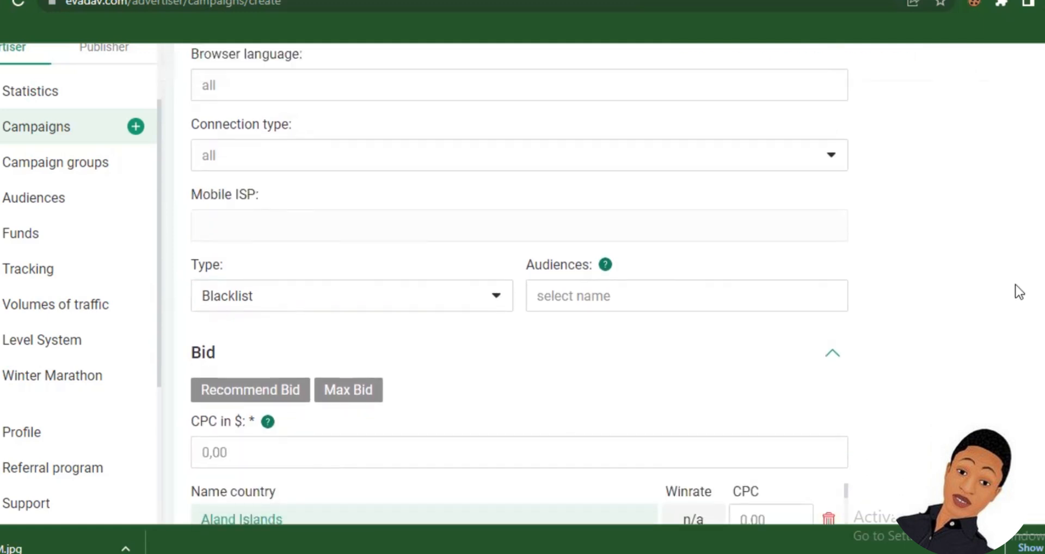
click(352, 305)
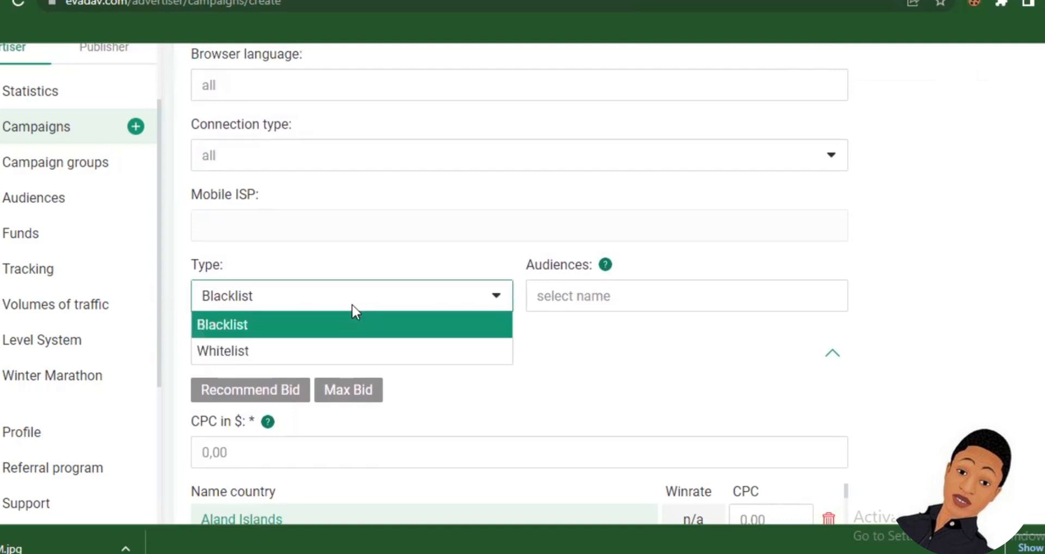
click(351, 303)
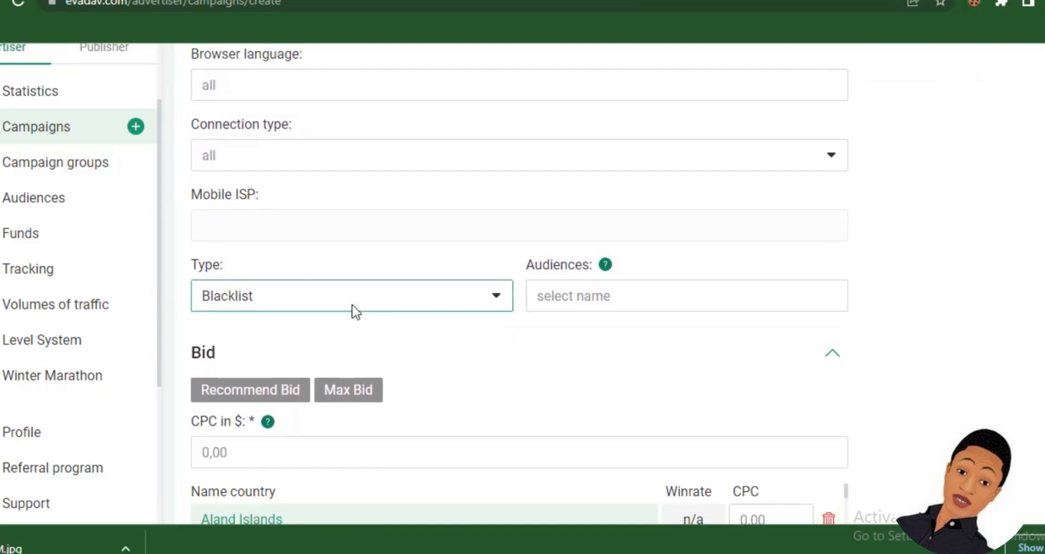
click(605, 300)
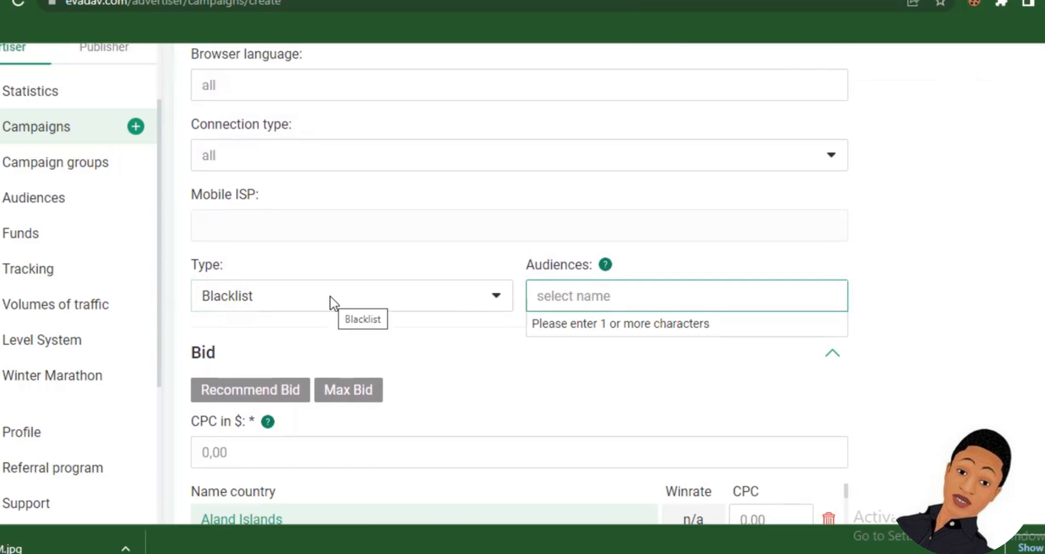
Collapse the Bid section and set the campaign's Total Budget Limit to $30
click(457, 355)
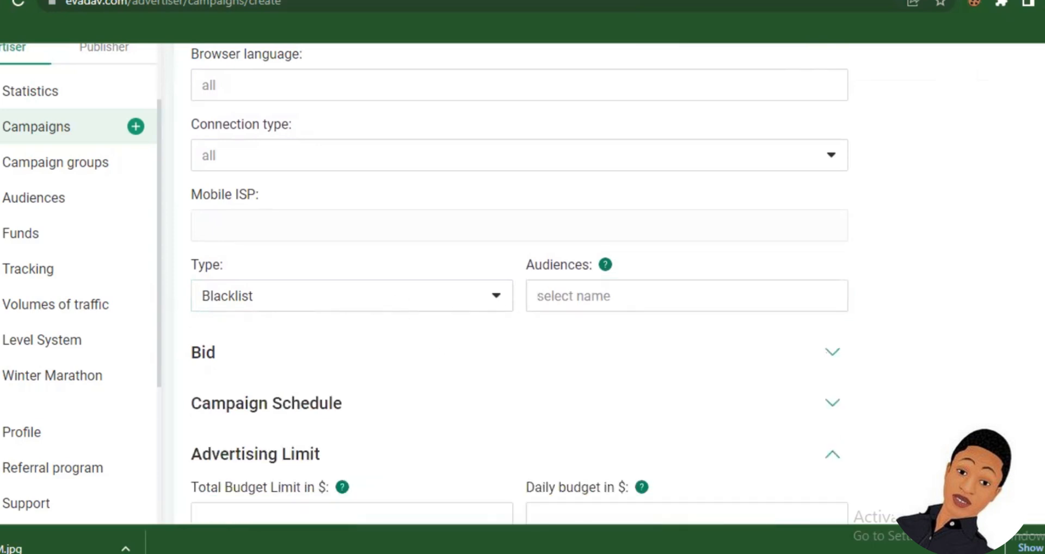
scroll(1011, 290, down, 3)
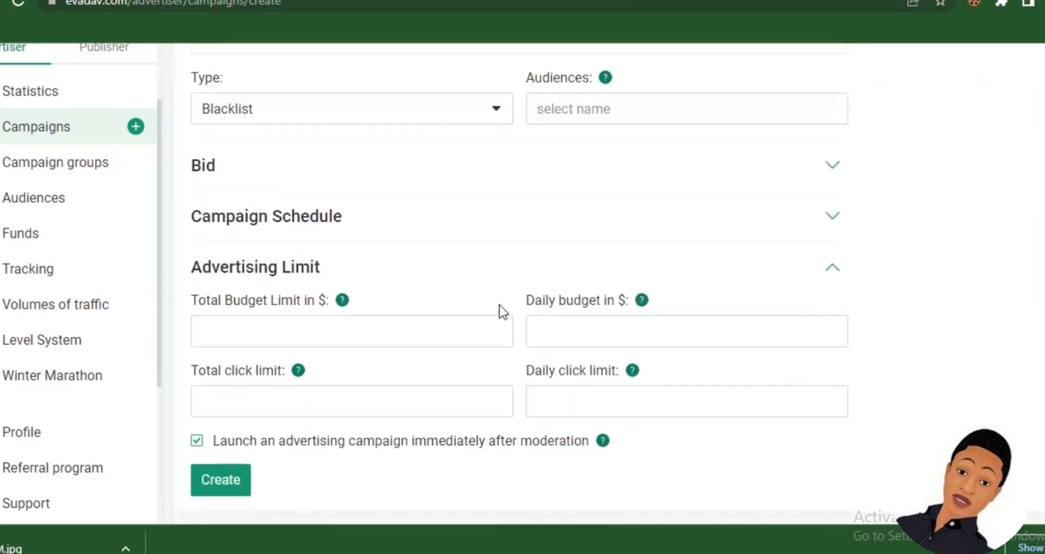
click(455, 331)
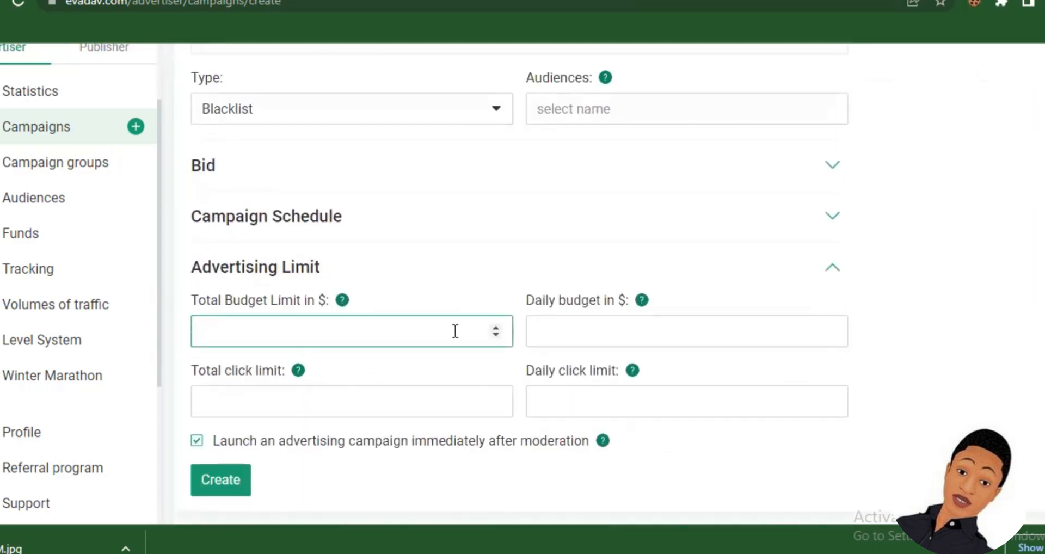
text(1)
key(BackSpace)
key(BackSpace)
text(30)
Set the Daily budget to $10 and read the help note for Total click limit
click(670, 318)
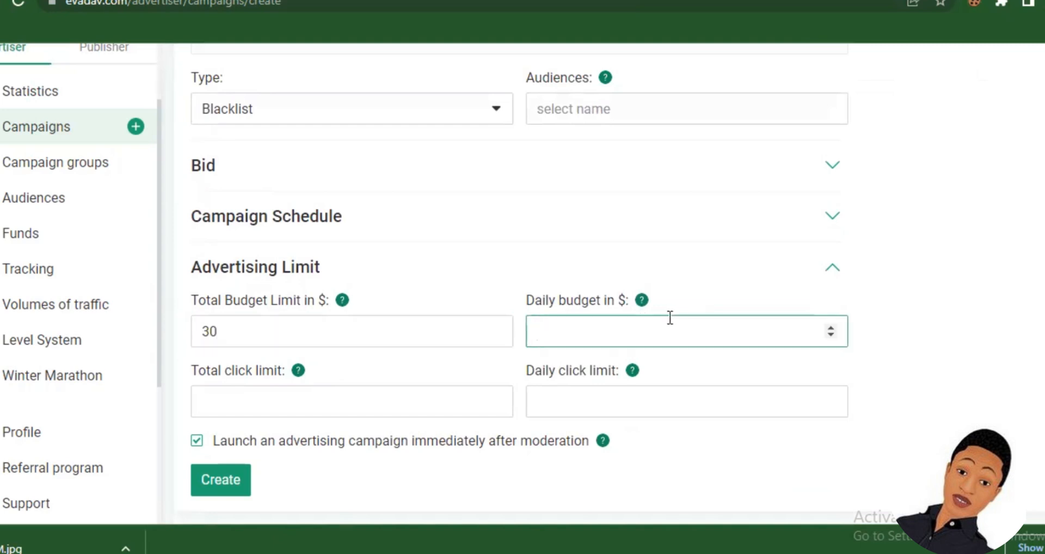
text(5)
key(BackSpace)
text(10)
click(330, 409)
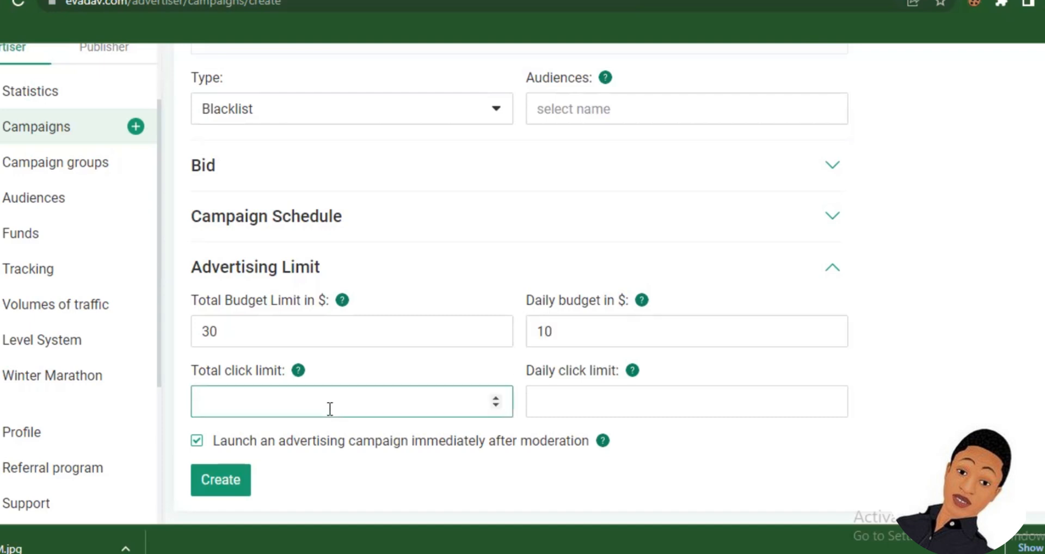
mouse_move(300, 374)
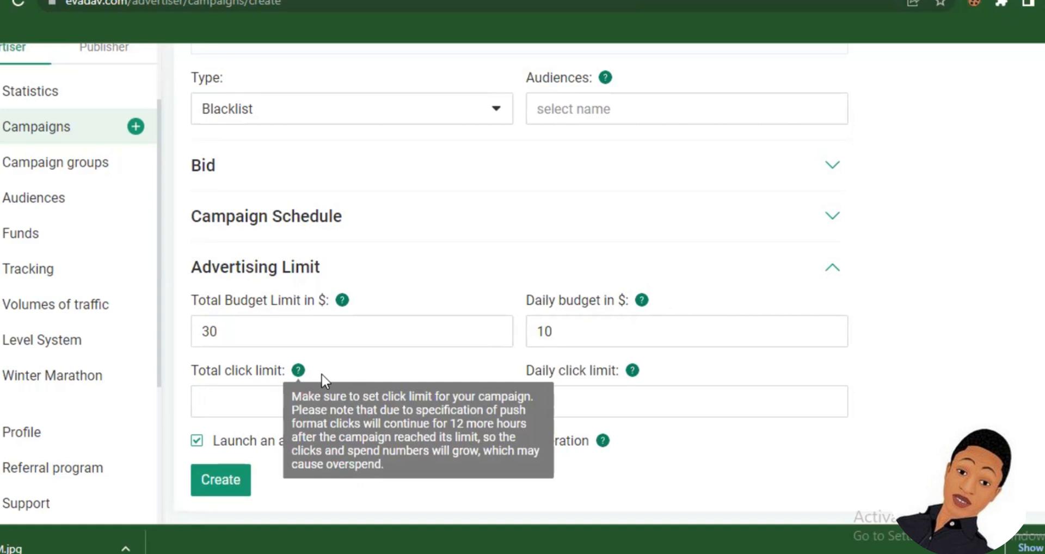
Open Volumes of traffic in a separate tab and check the Native ads CPC minimal and recommended bids for the United States
right_click(17, 308)
click(49, 313)
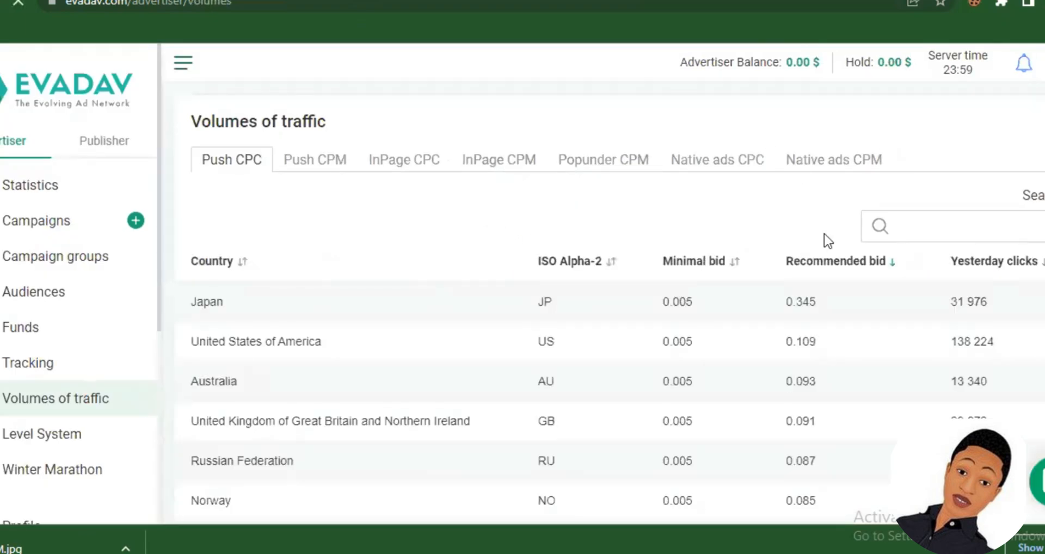
click(697, 158)
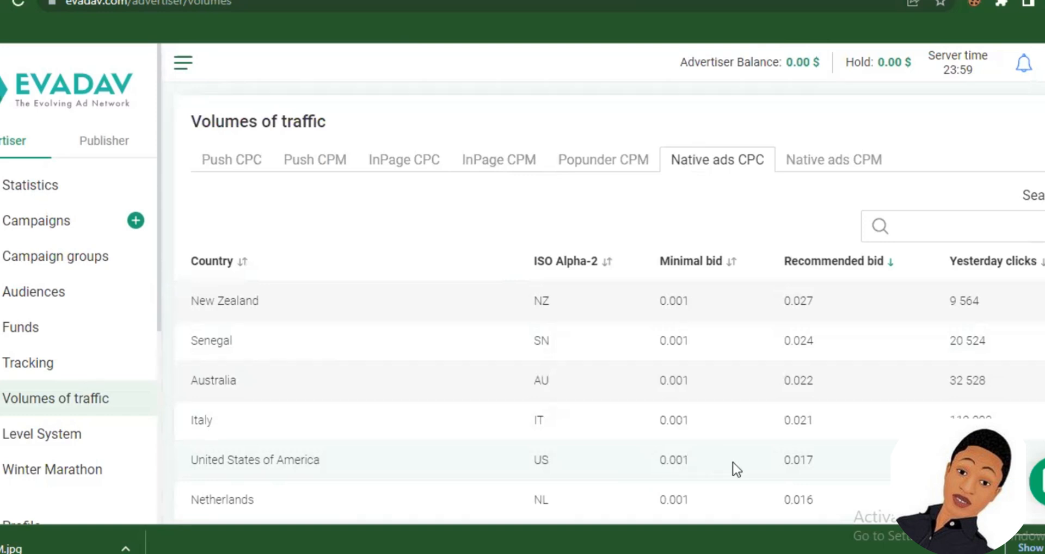
drag(705, 462, 647, 460)
drag(782, 459, 817, 462)
click(305, 1)
click(512, 1)
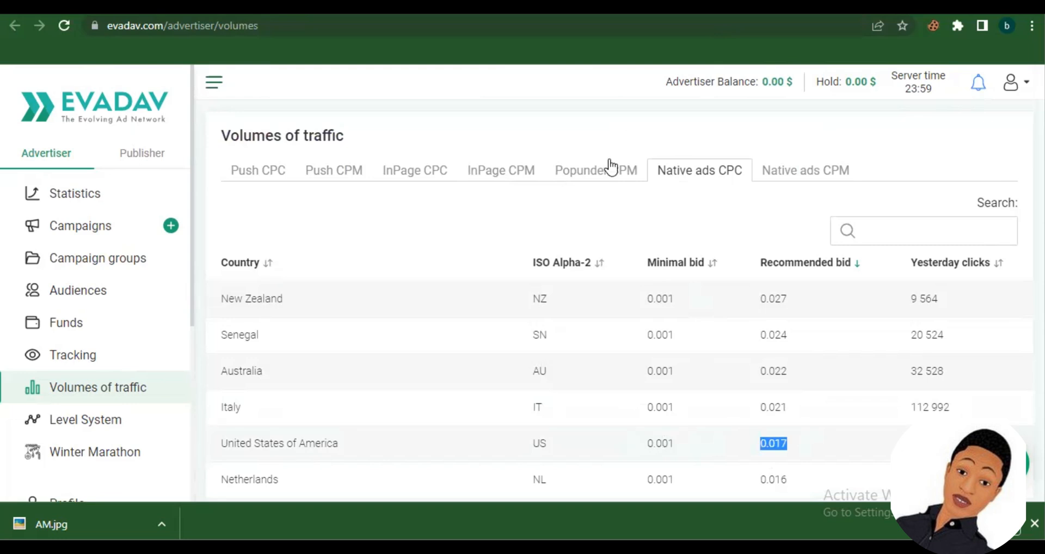
Return to the campaign creation form and set the Total click limit to 30
click(326, 7)
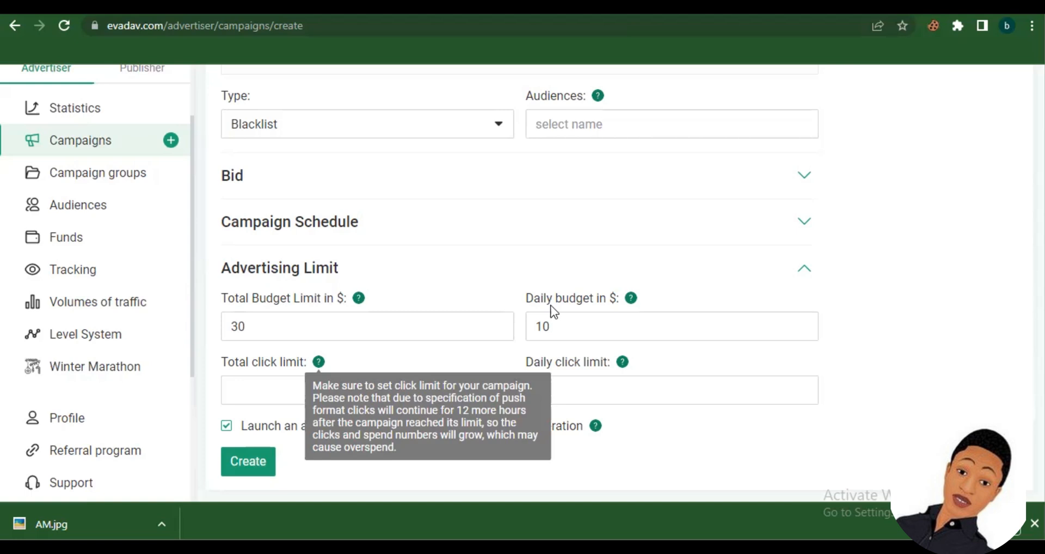
click(263, 385)
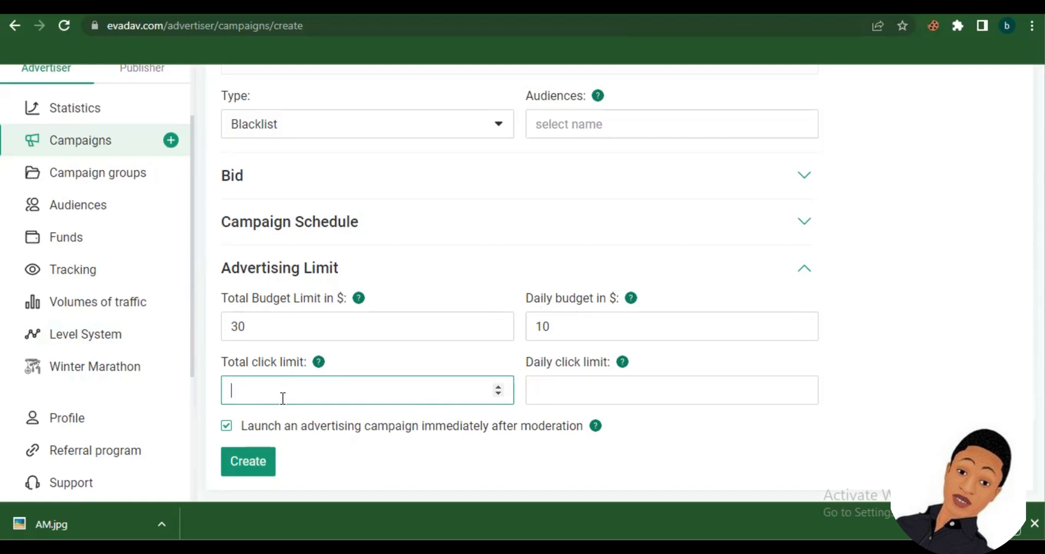
text(20)
key(BackSpace)
key(BackSpace)
text(30)
Review the campaign's selected countries, included city, device, browser and connection targeting down to the Advertising Limit section
click(994, 252)
scroll(994, 253, up, 10)
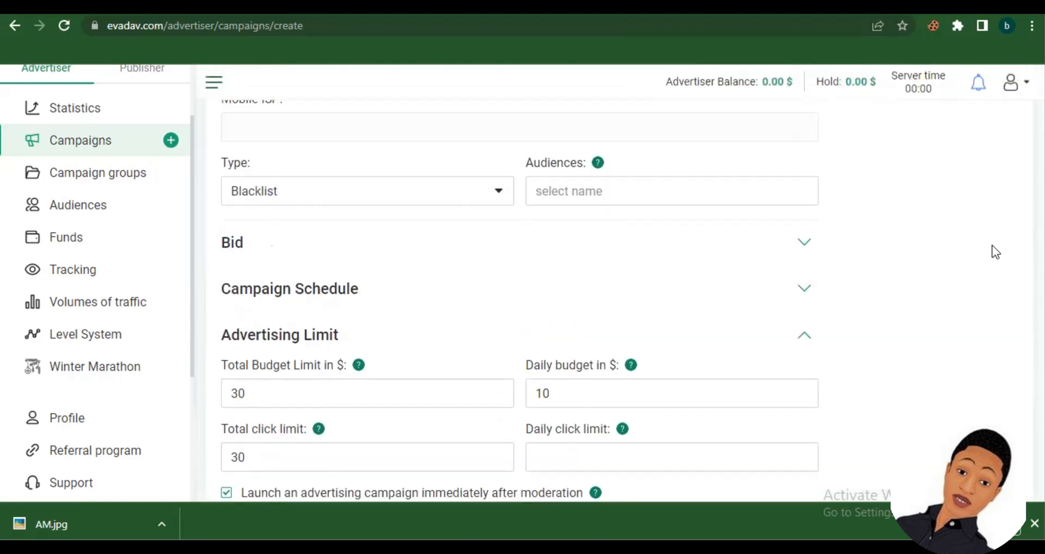
scroll(996, 252, up, 6)
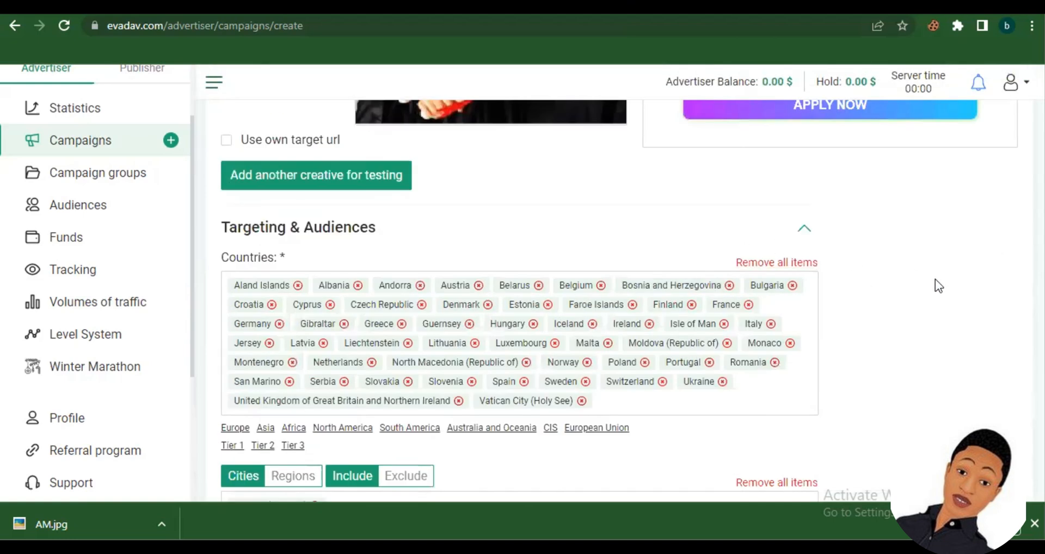
scroll(935, 280, down, 1)
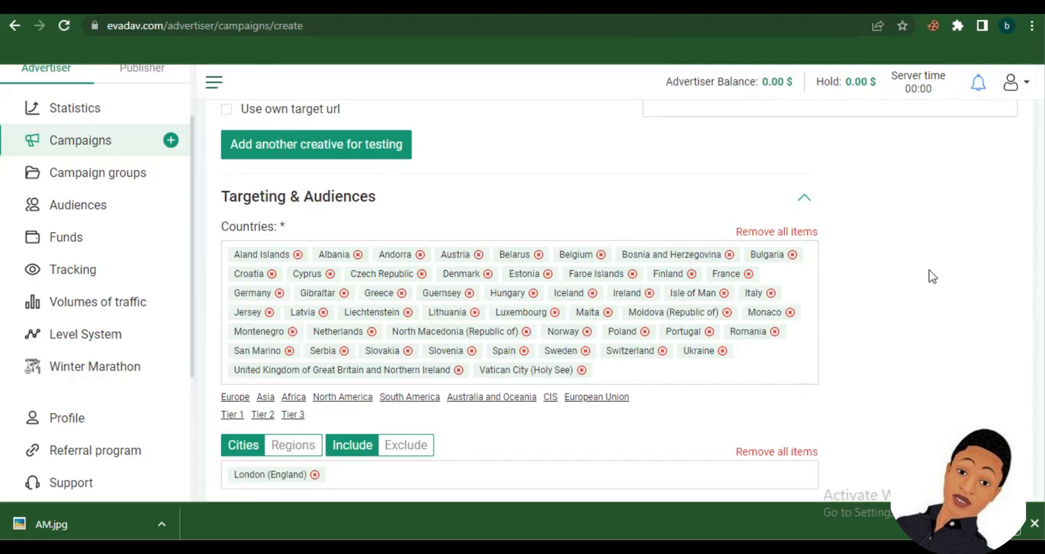
scroll(926, 313, down, 1)
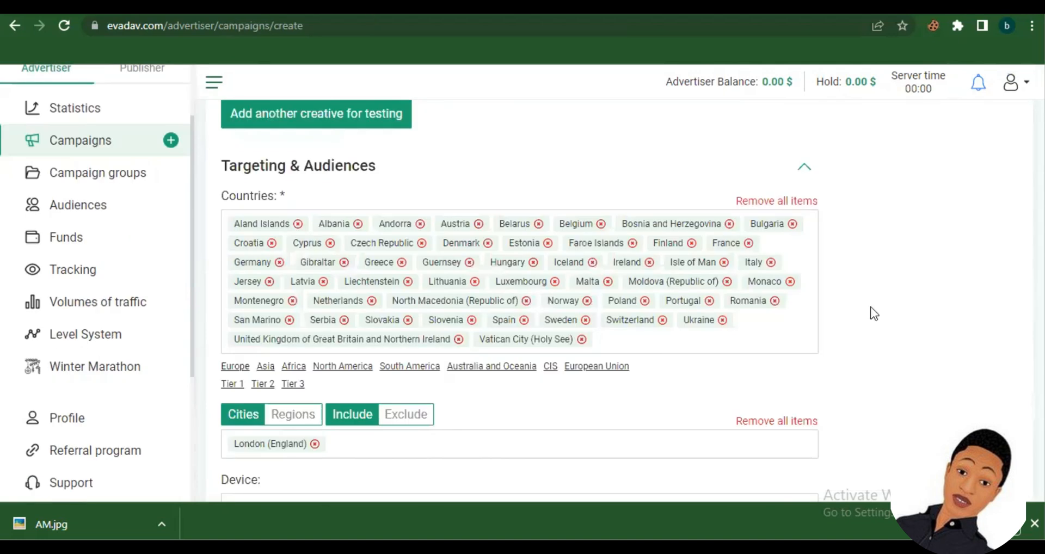
scroll(950, 327, down, 7)
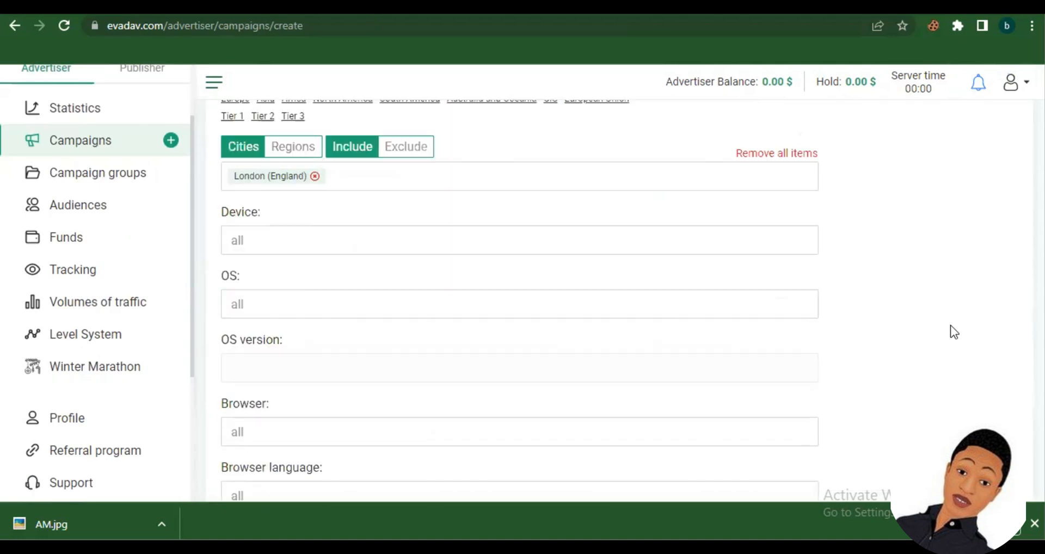
scroll(951, 325, down, 4)
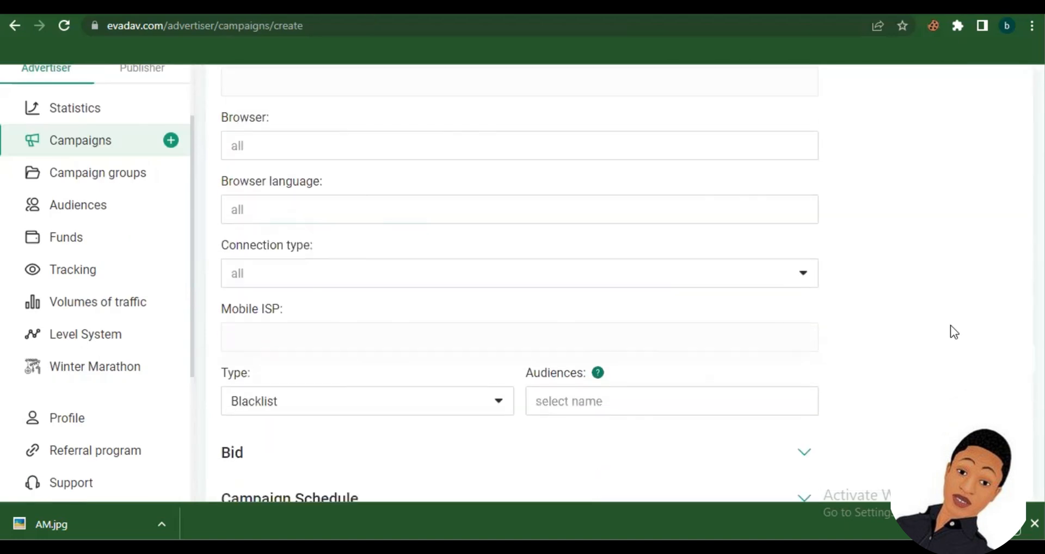
scroll(951, 325, down, 3)
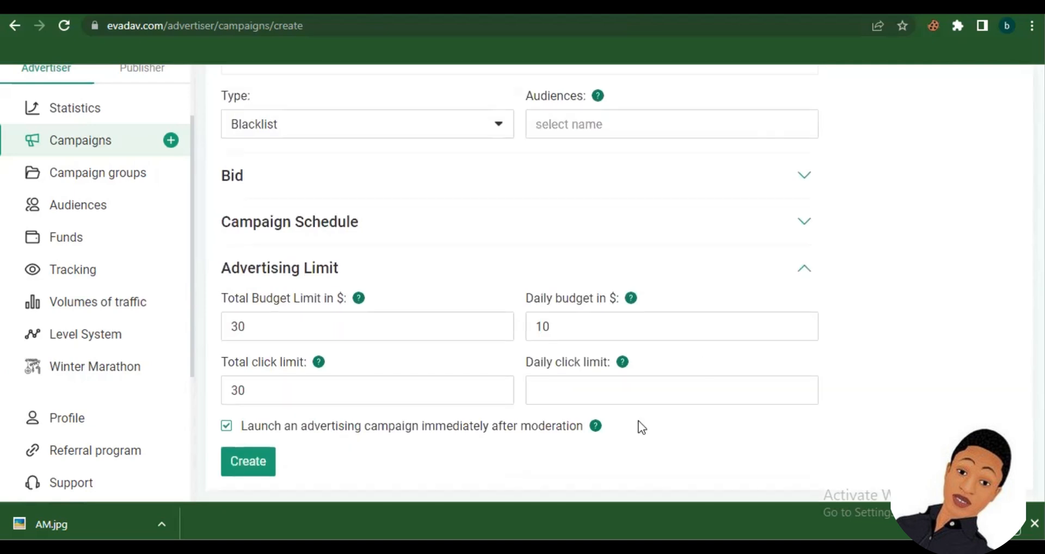
Set the campaign's Daily click limit to 12
click(617, 387)
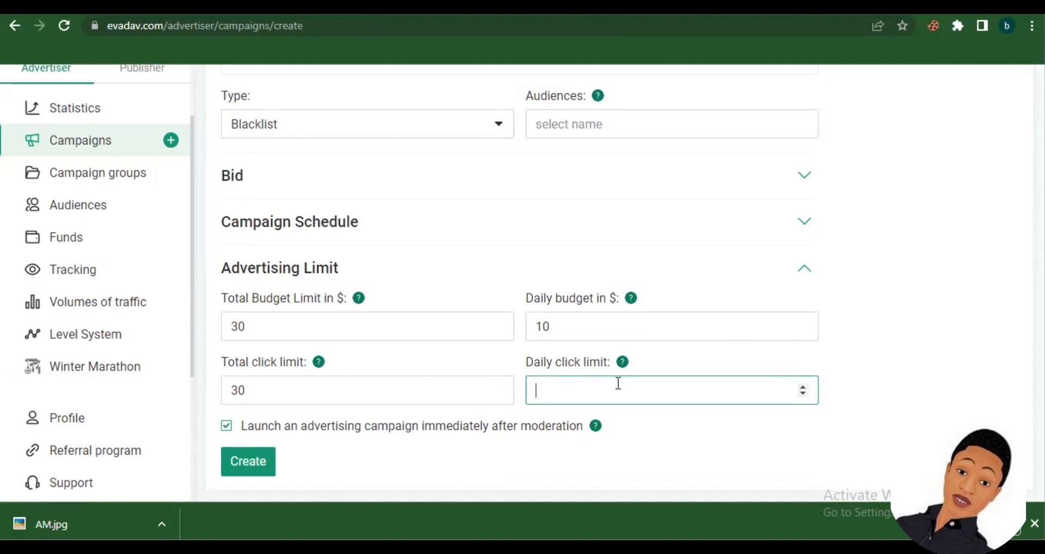
text(15)
key(BackSpace)
text(2)
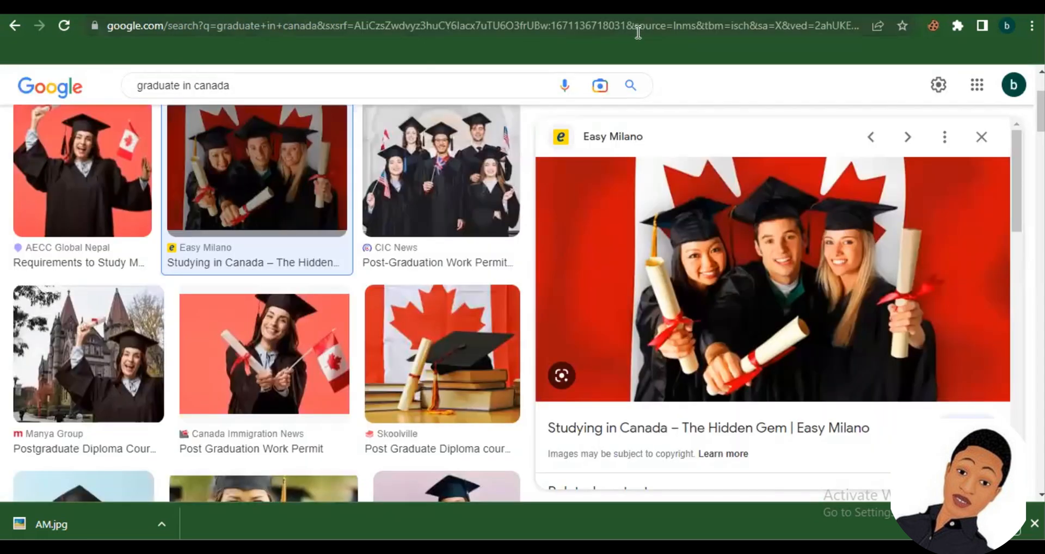
Calculate the clicks a daily budget buys by searching Google for 10/0.005
click(638, 32)
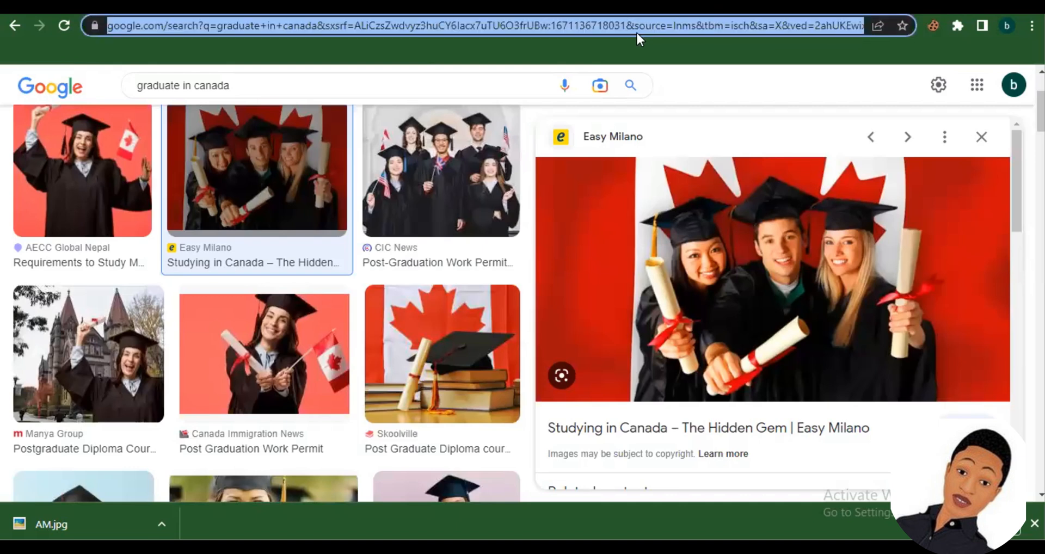
text(10/)
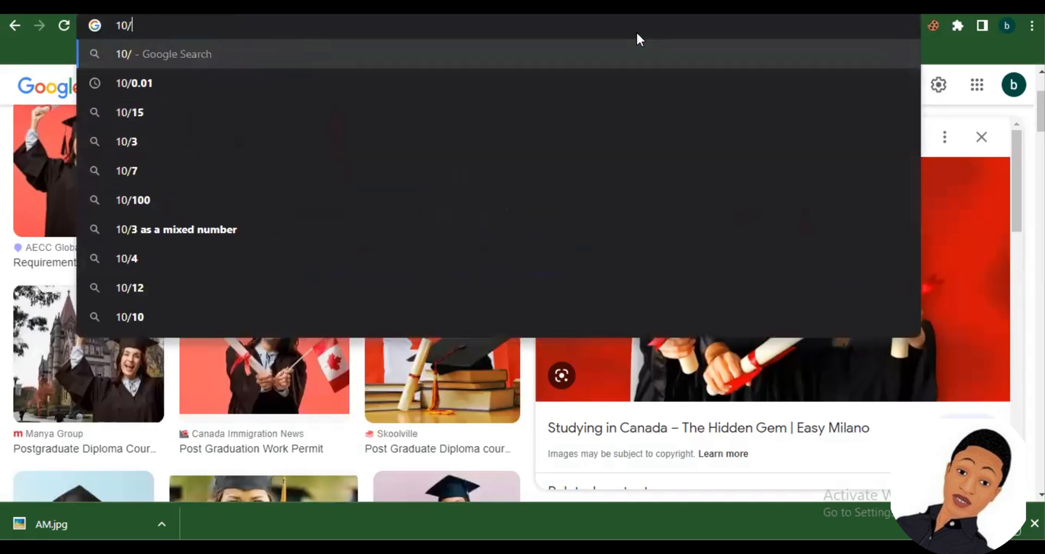
text(0.)
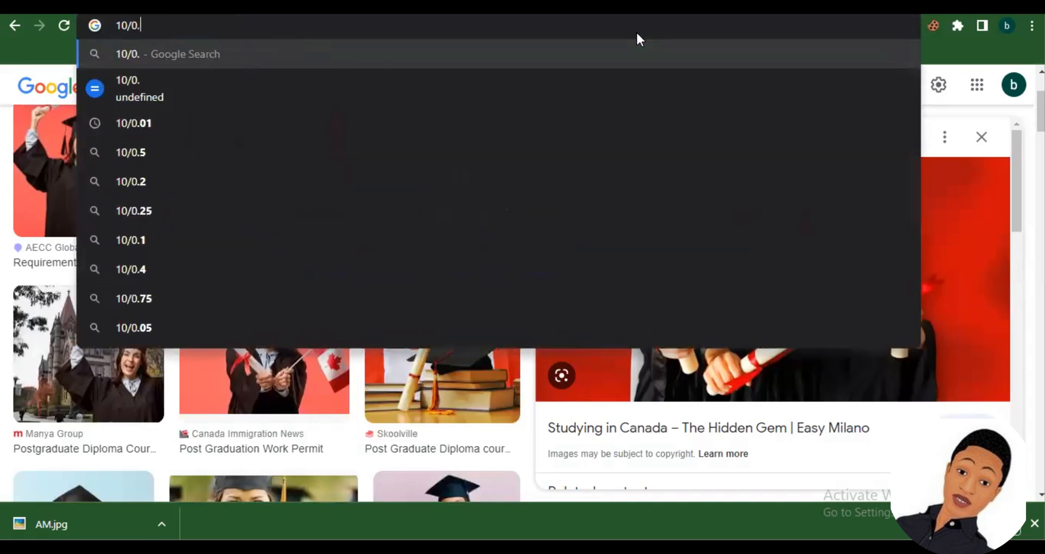
text(005)
key(Return)
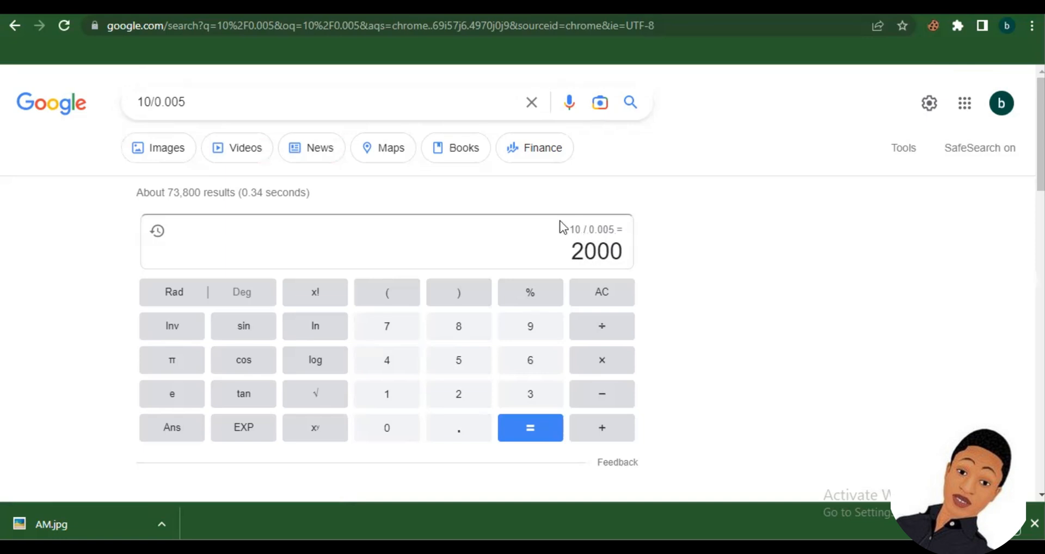
Return to the EvaDav campaign form and check the Total click limit against the Total Budget Limit
click(430, 7)
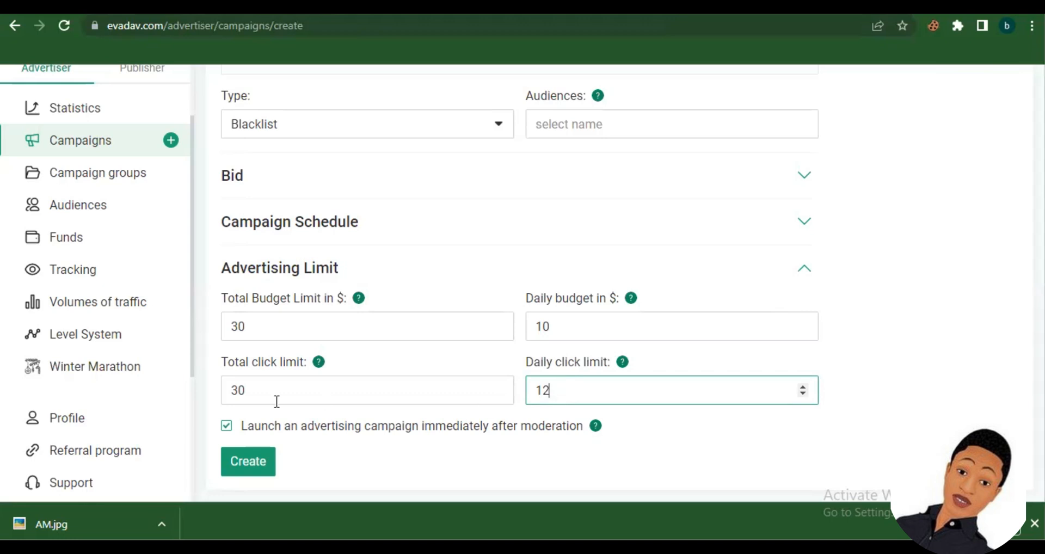
double_click(241, 388)
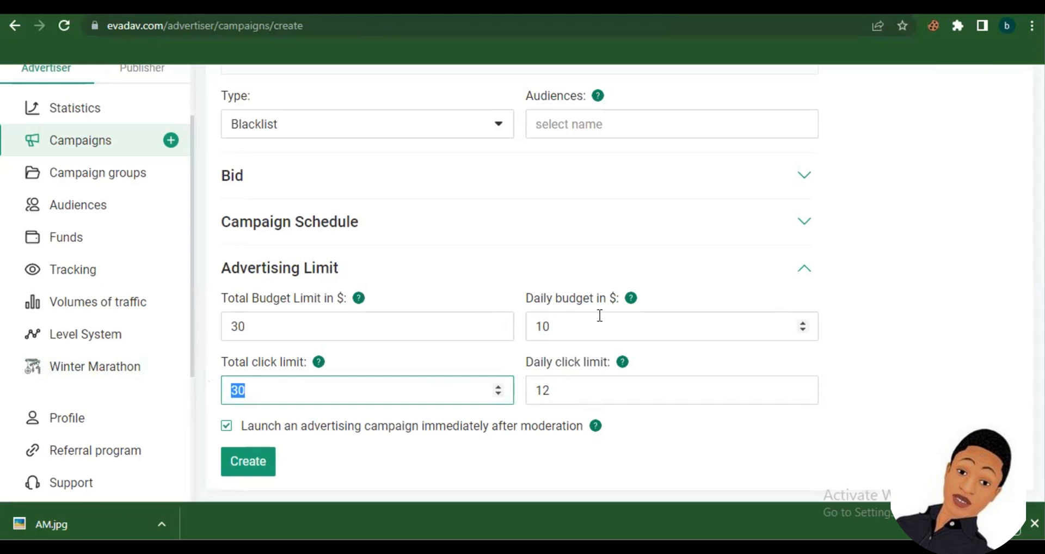
click(286, 323)
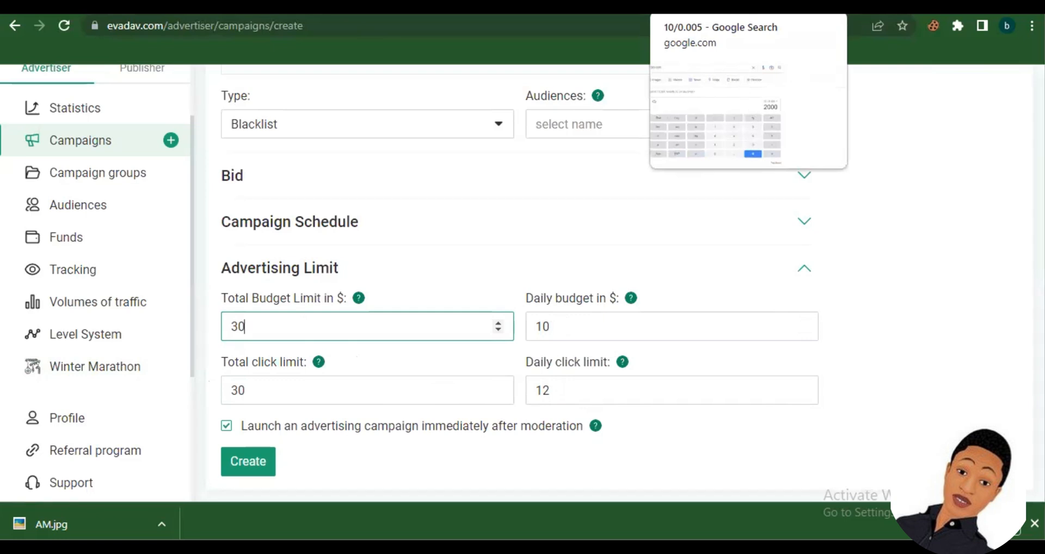
Switch back to the Google calculator search and calculate 12/2000
click(695, 8)
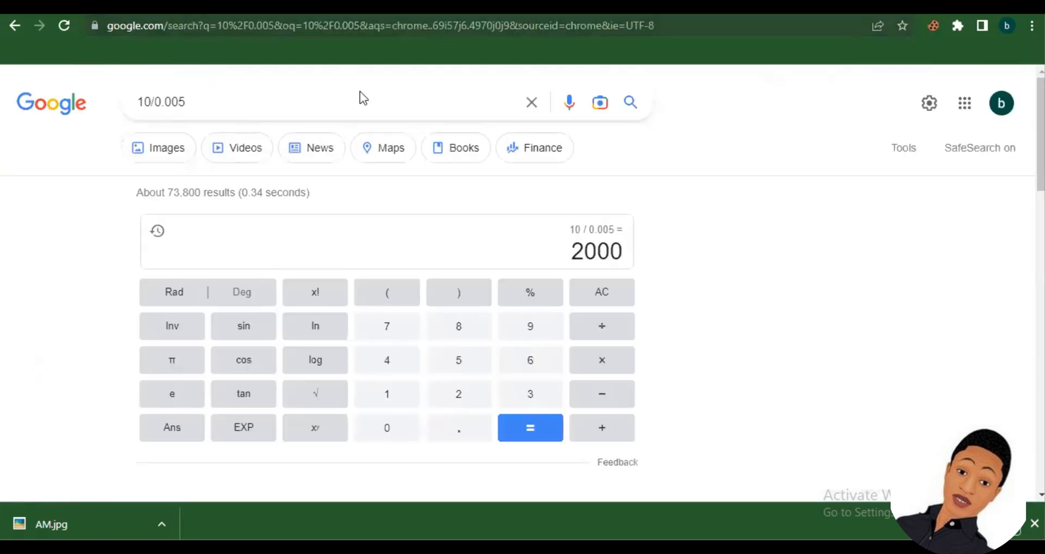
triple_click(303, 107)
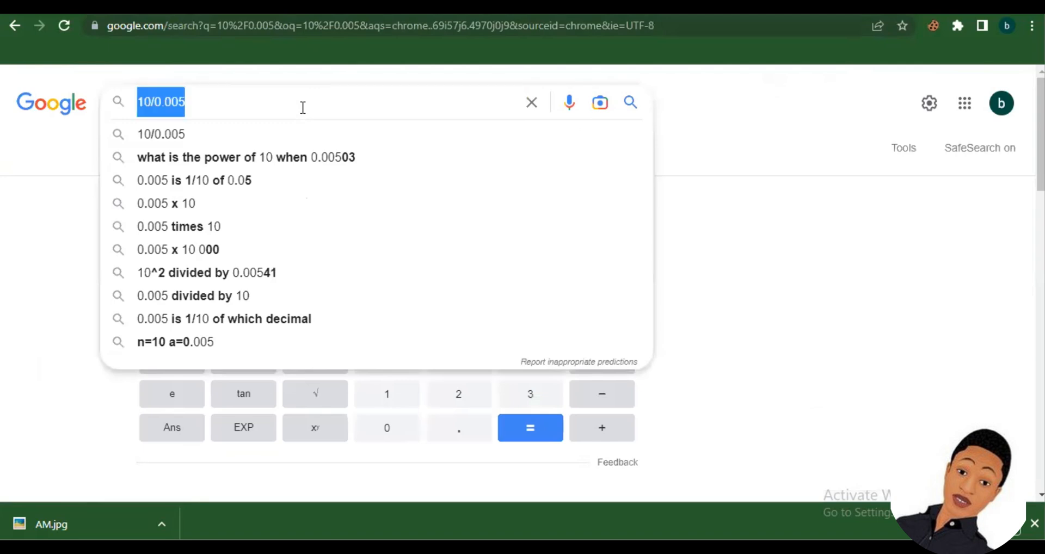
text(12)
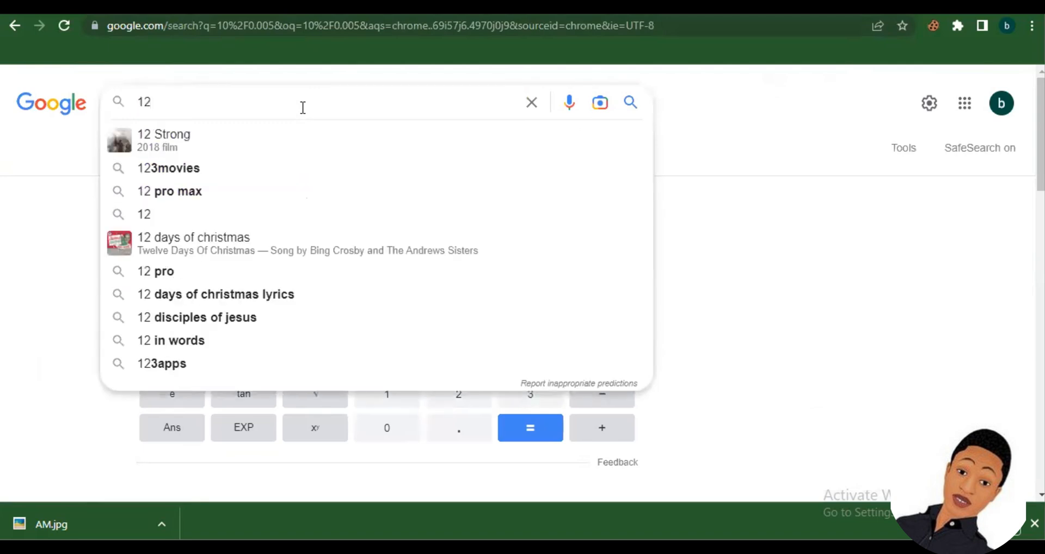
text(/2000)
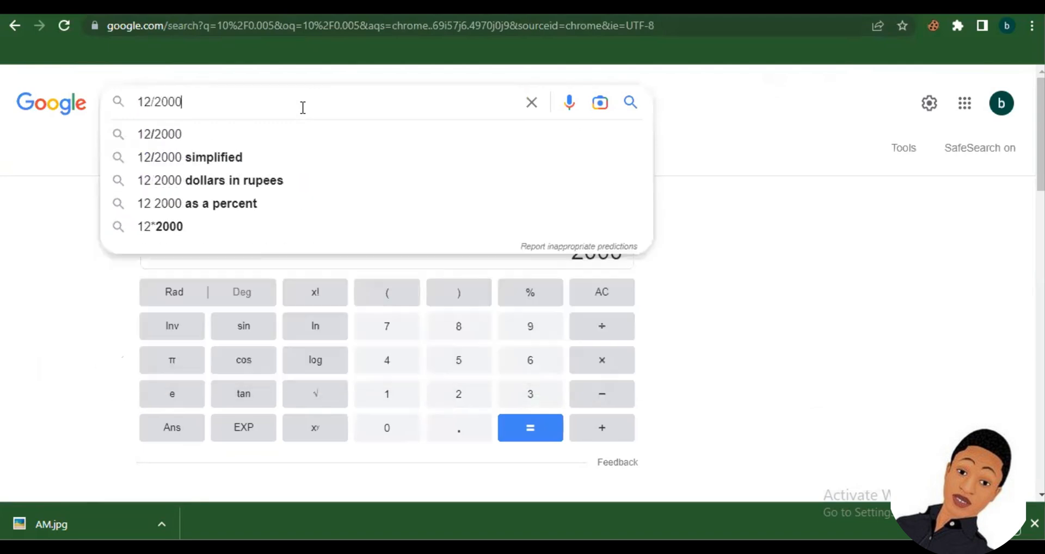
key(Return)
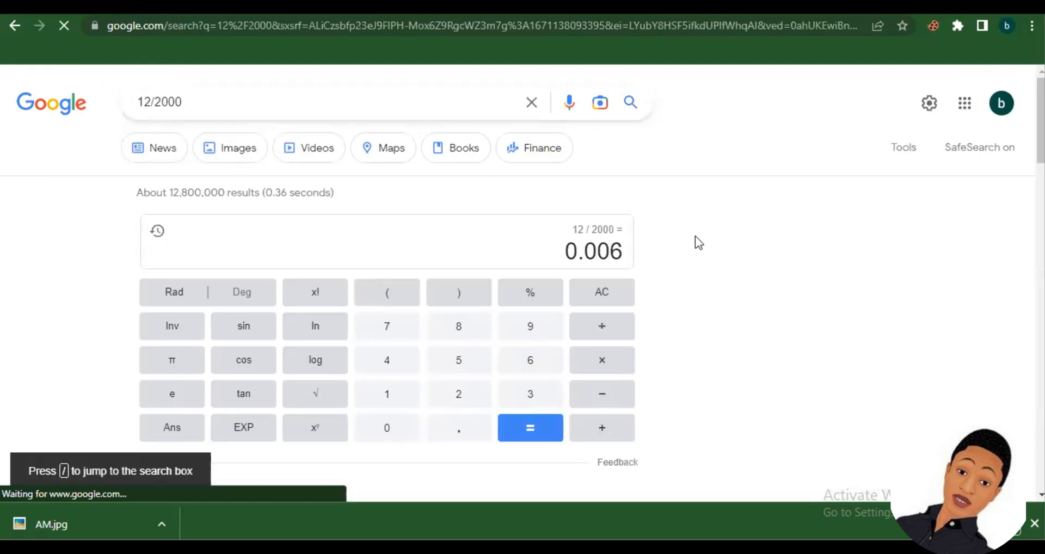
Calculate the cost of 100 clicks by searching Google for 0.006*100
click(395, 107)
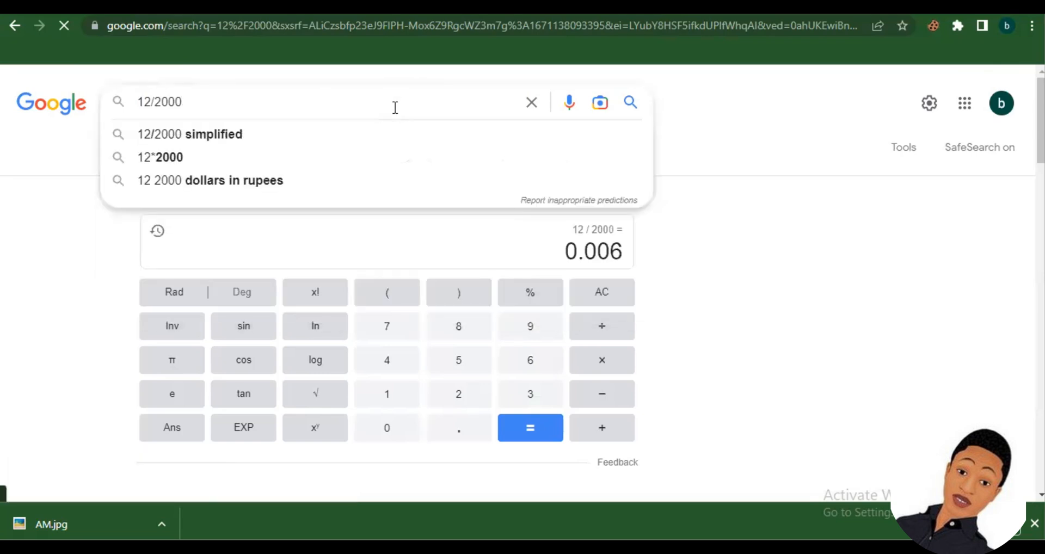
key(ctrl+a)
text(0)
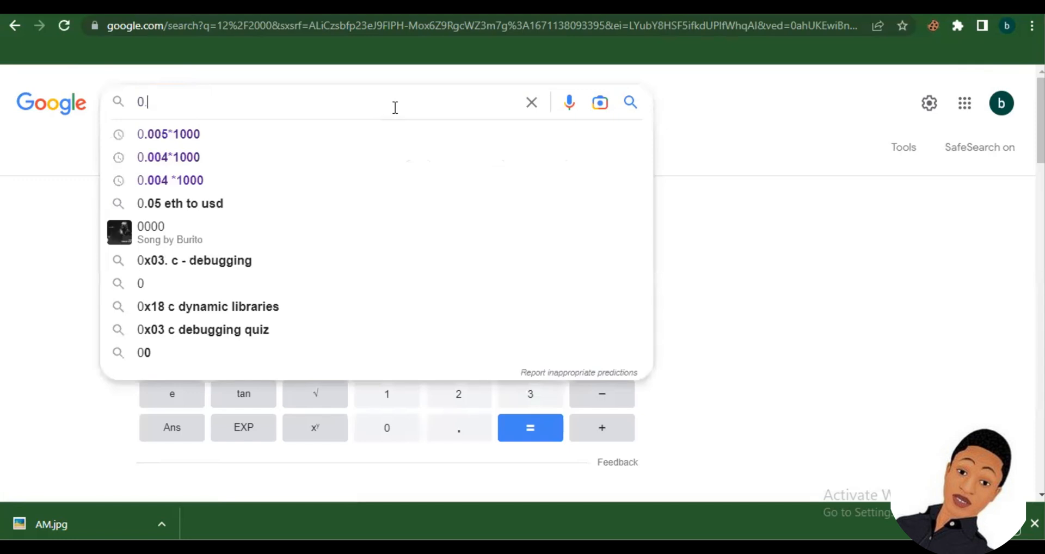
text(.006)
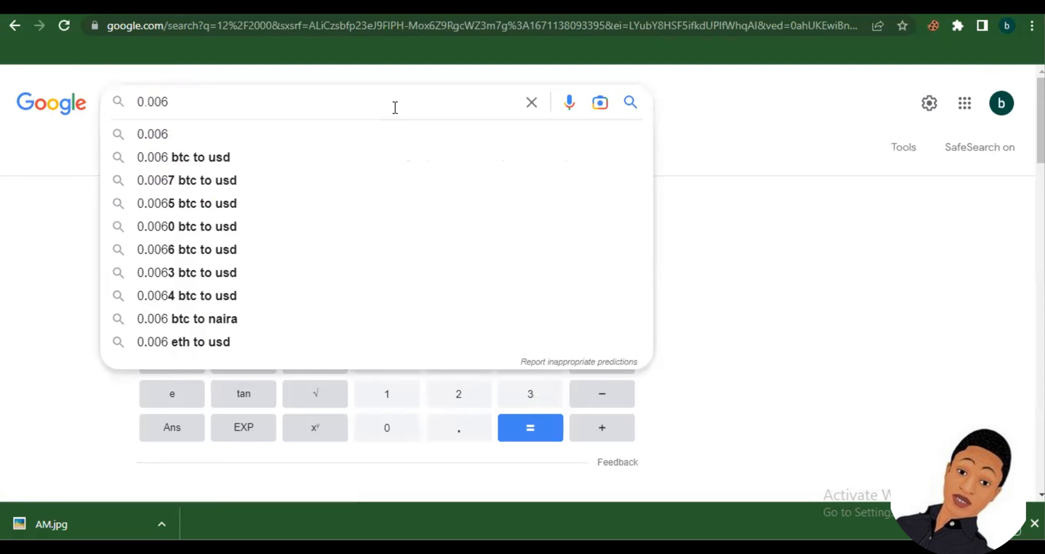
text(*100)
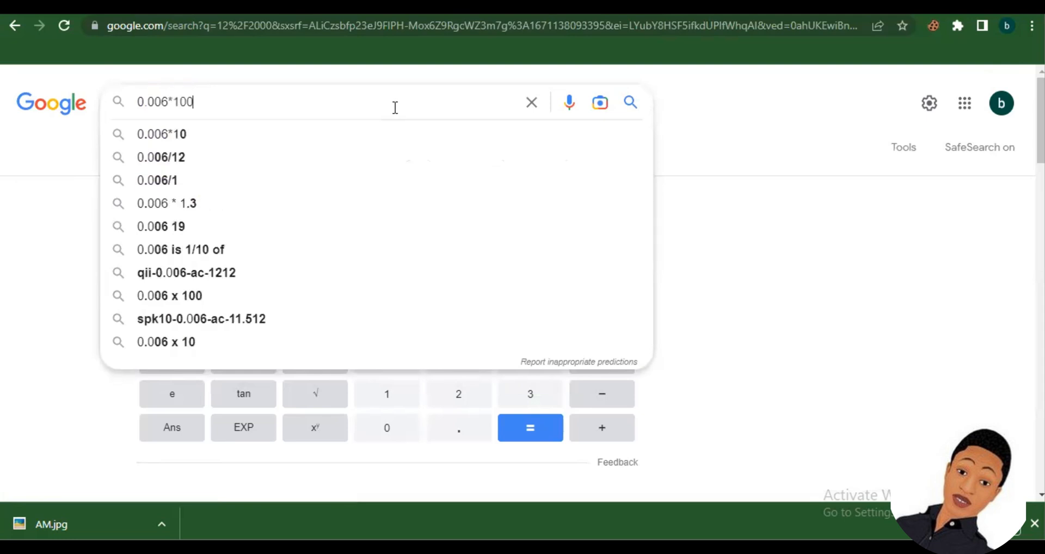
key(Return)
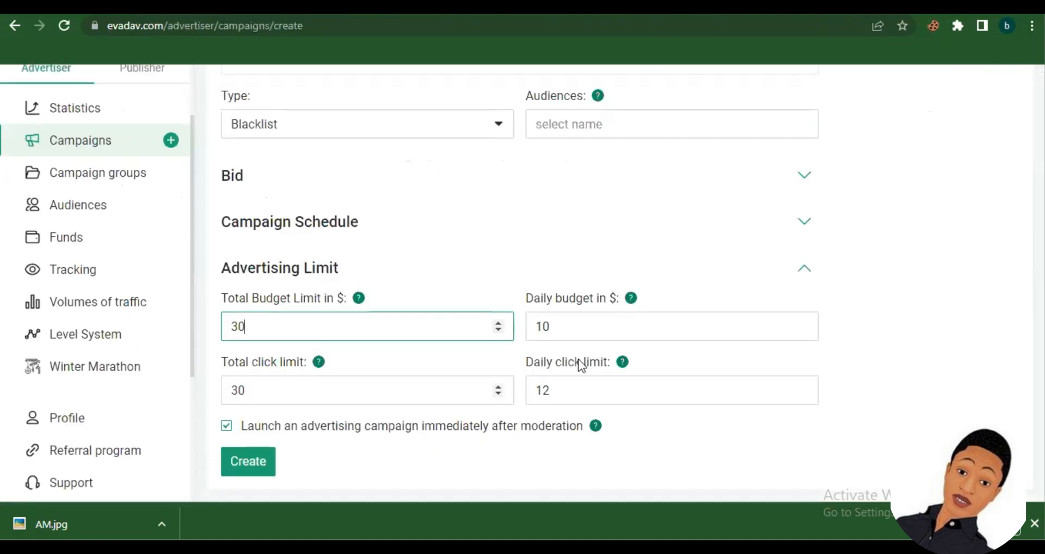
In the EvaDav campaign form, set the Daily click limit to 10 and the Total Budget Limit to $50
click(573, 382)
key(BackSpace)
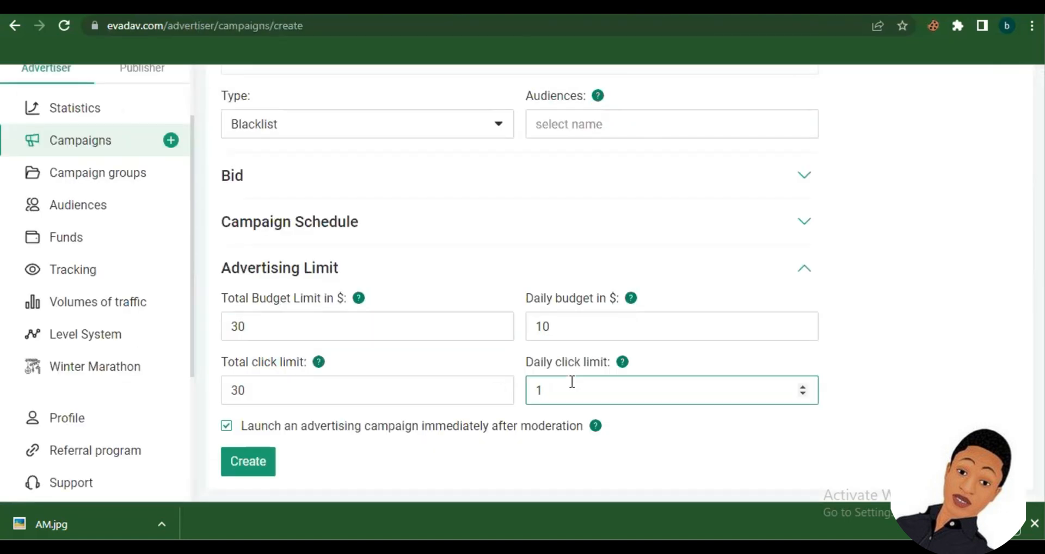
text(0)
double_click(241, 314)
text(50)
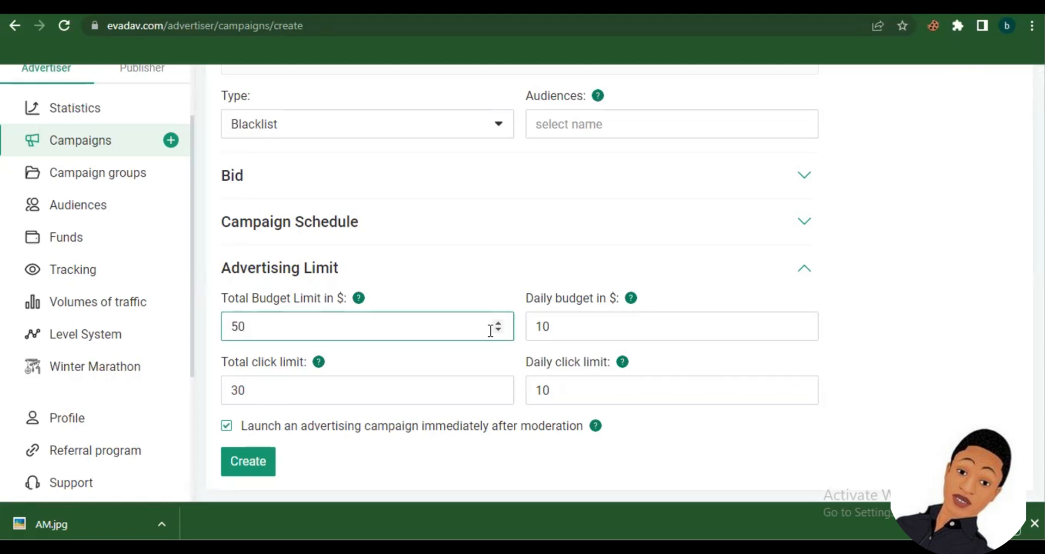
click(541, 326)
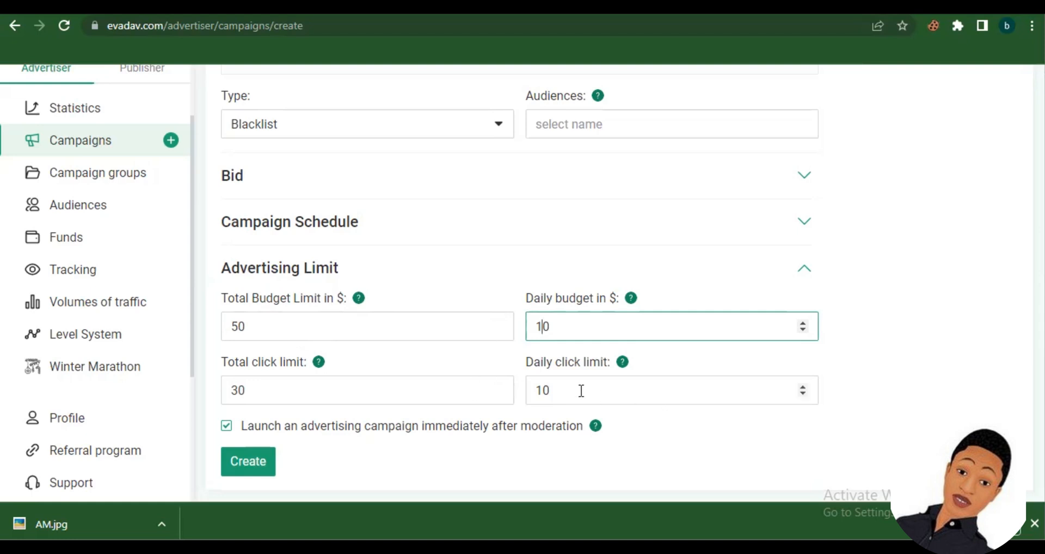
Check the Google calculation and the Native ads CPC bids in Volumes of traffic, then recheck the campaign form's Total Budget Limit
click(653, 8)
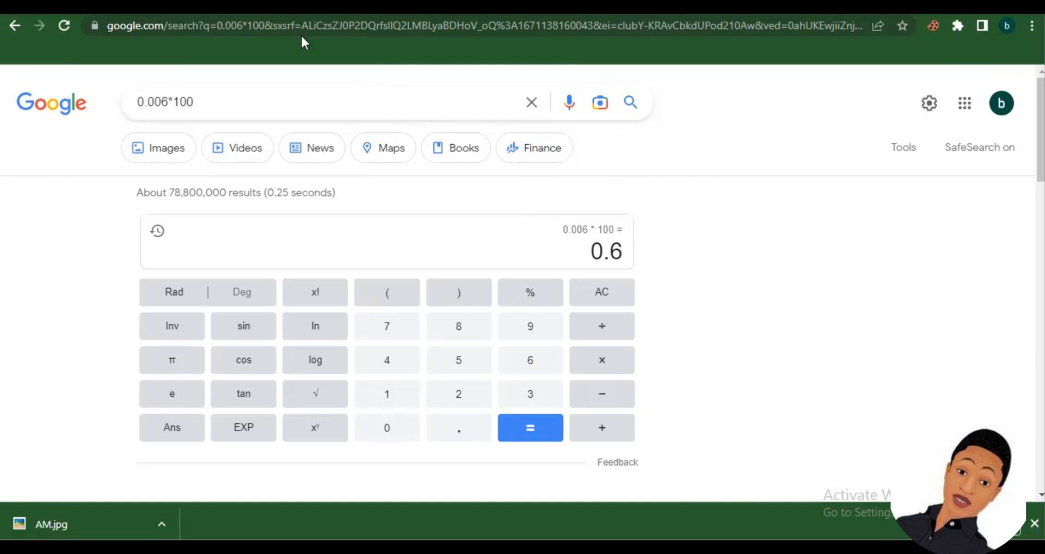
key(alt+Left)
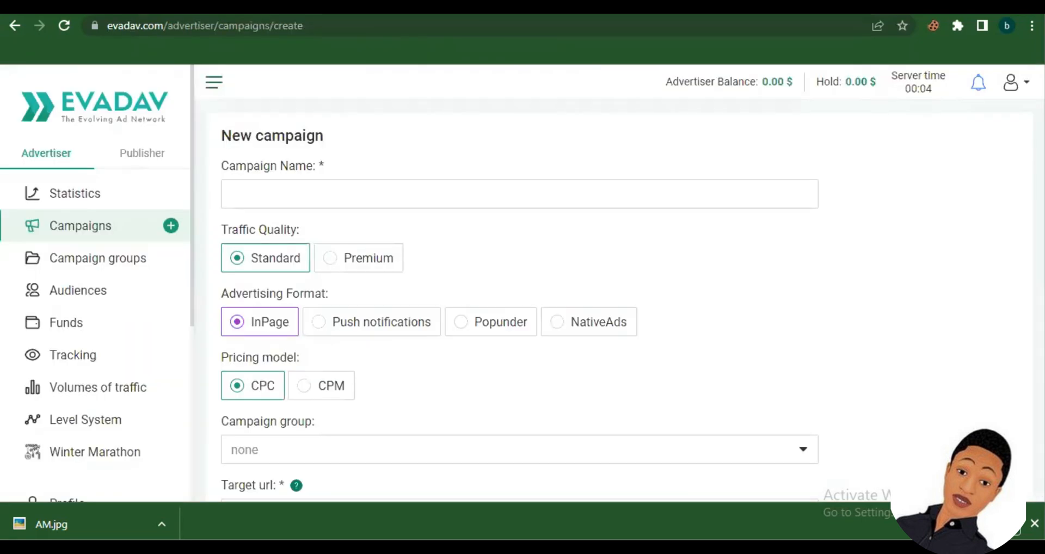
key(alt+Left)
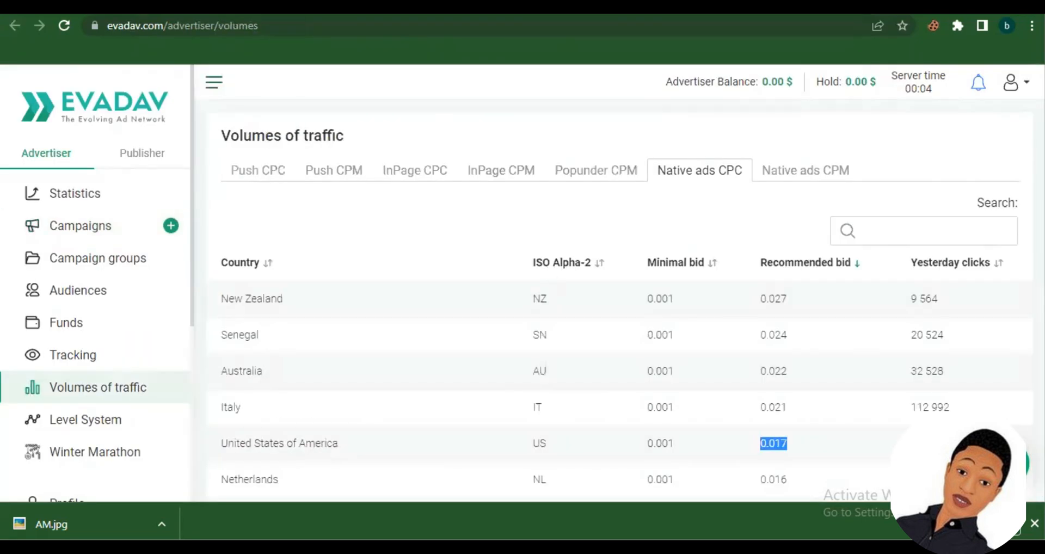
key(alt+Right)
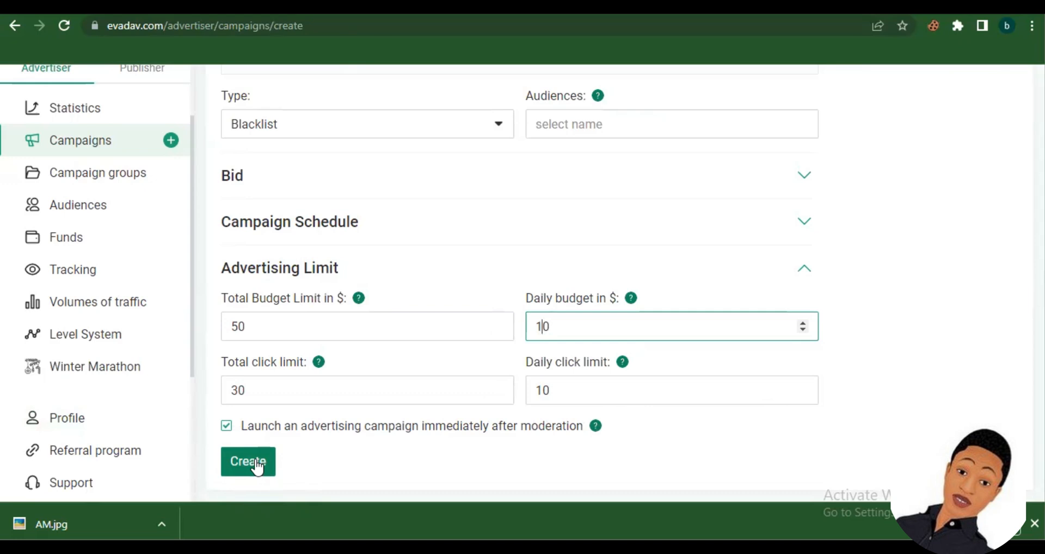
double_click(243, 327)
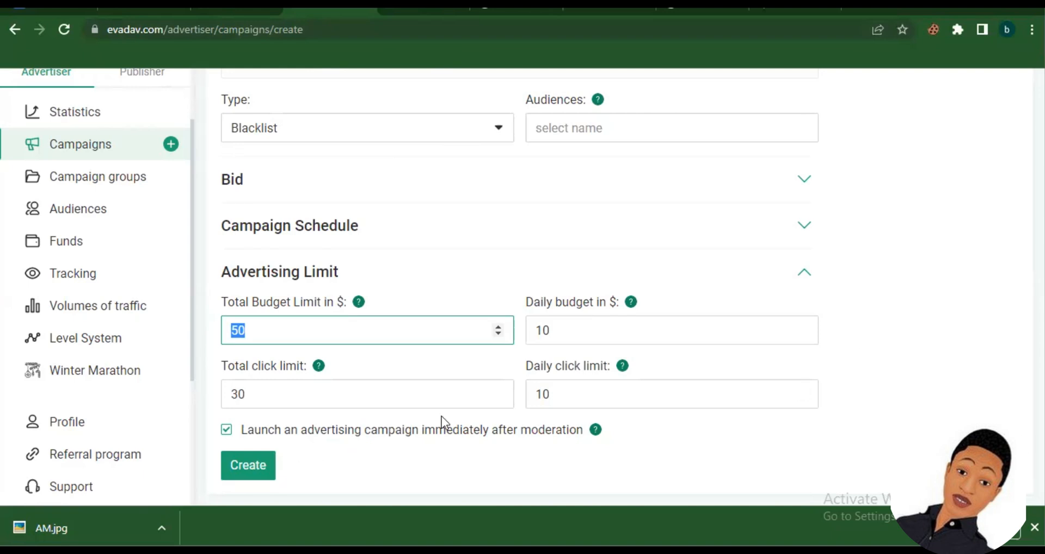
click(984, 224)
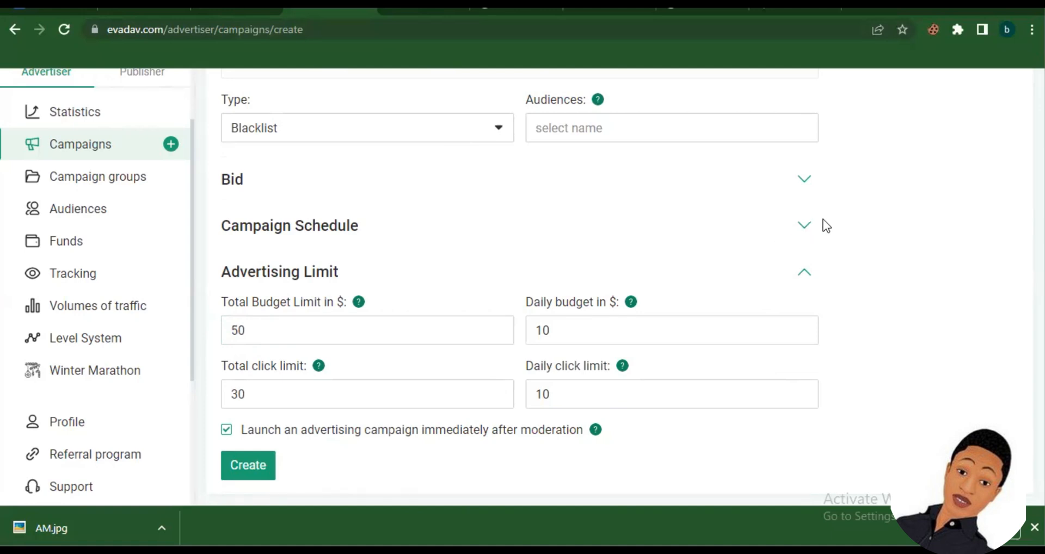
Expand the Campaign Schedule section and take a brief look at the Bid section's CPC fields
click(806, 226)
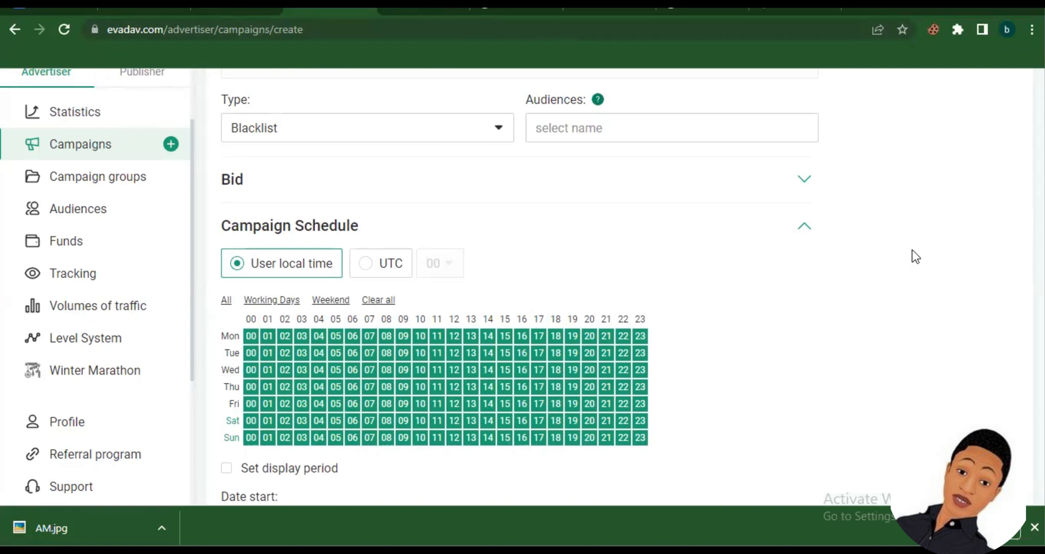
click(802, 179)
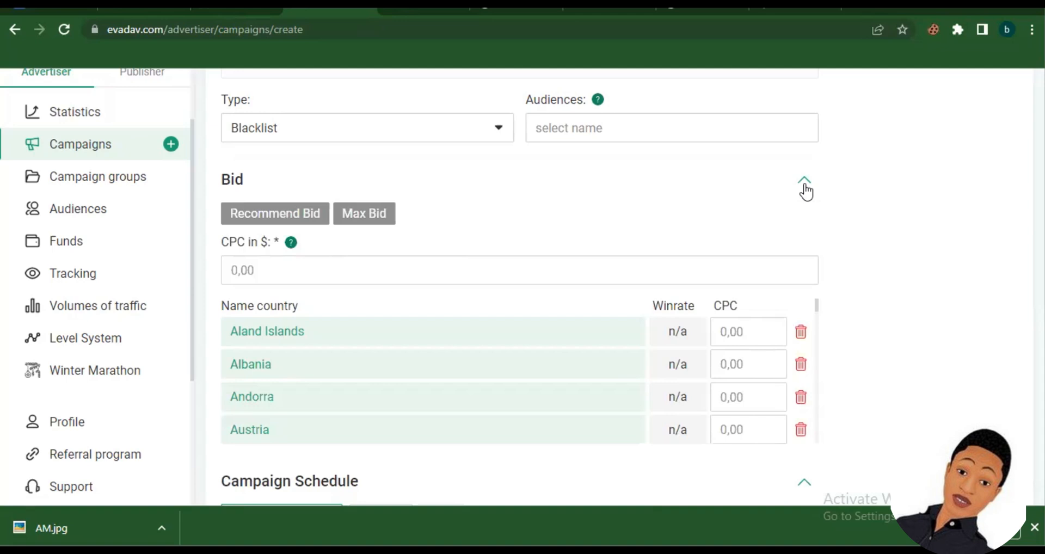
click(804, 186)
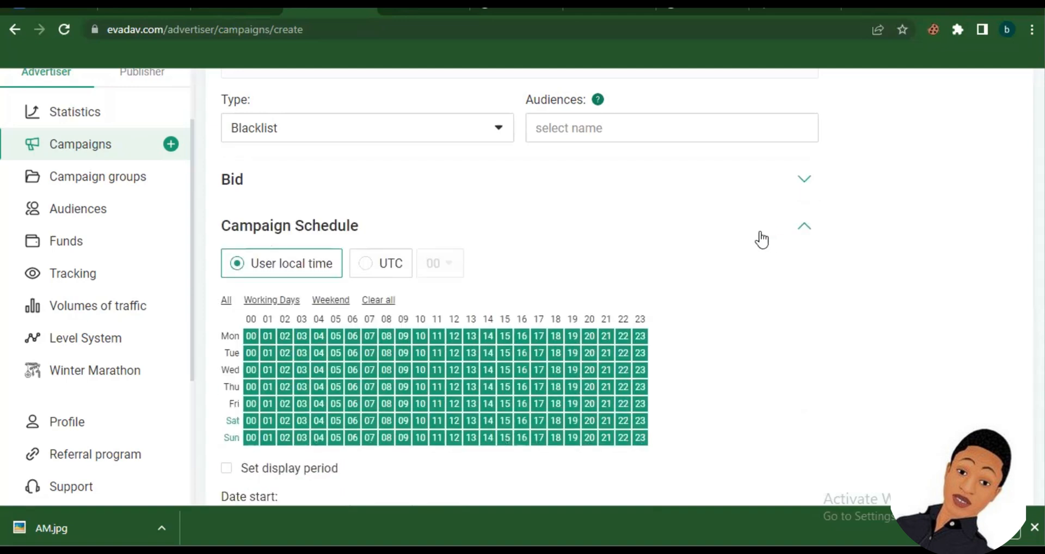
Exclude Monday 18, Wednesday 21, Friday 21 and Thursday 17 from the campaign's hourly schedule
scroll(891, 280, down, 2)
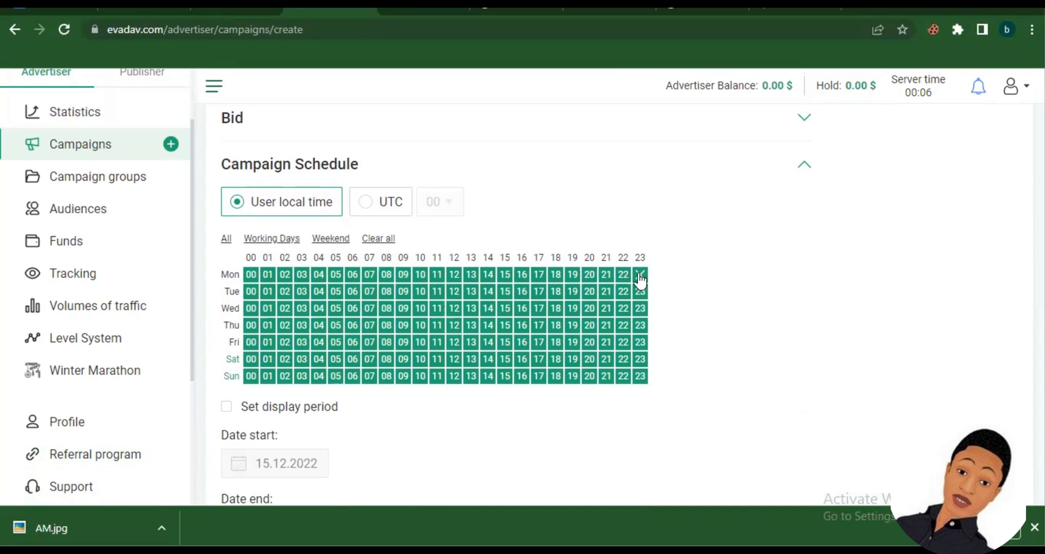
click(563, 279)
click(606, 309)
click(609, 342)
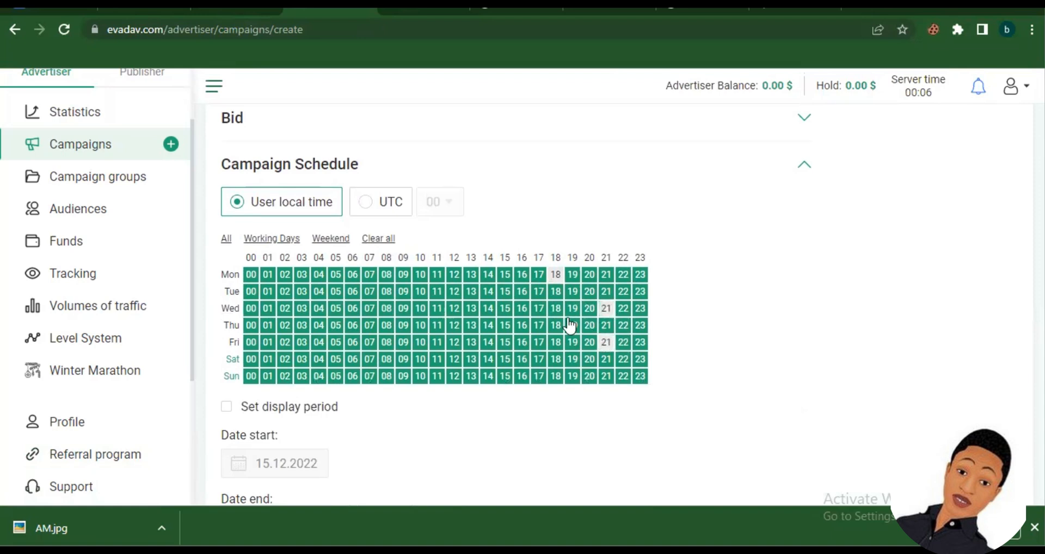
click(532, 320)
Enable the Set display period option below the campaign's hourly schedule
scroll(756, 303, down, 5)
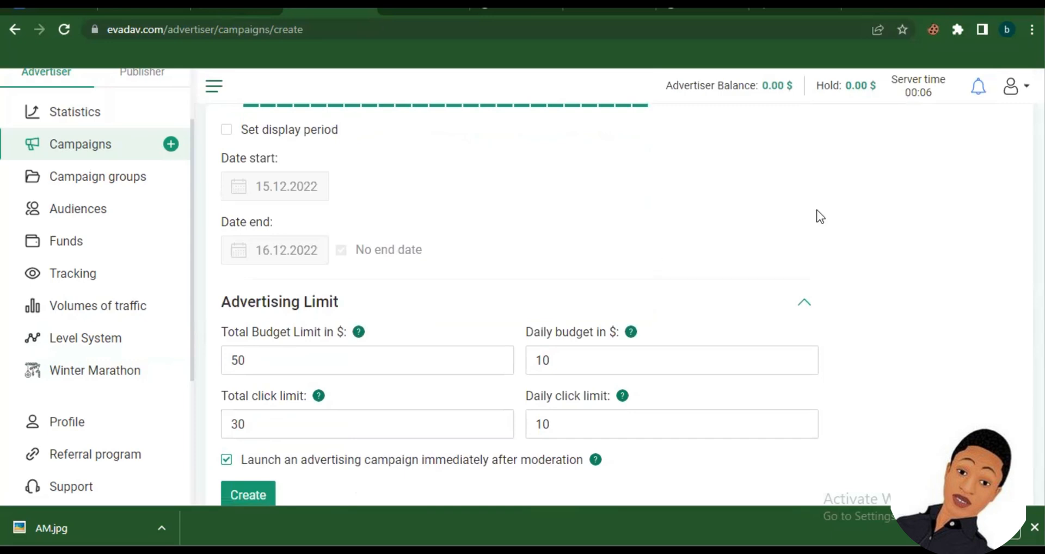
scroll(817, 213, up, 2)
scroll(817, 211, up, 3)
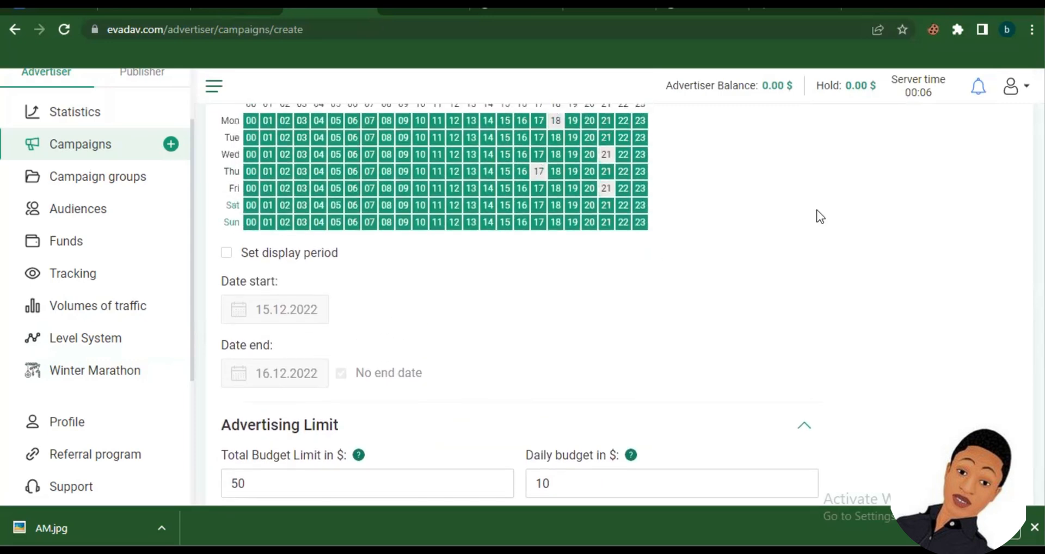
scroll(900, 275, up, 1)
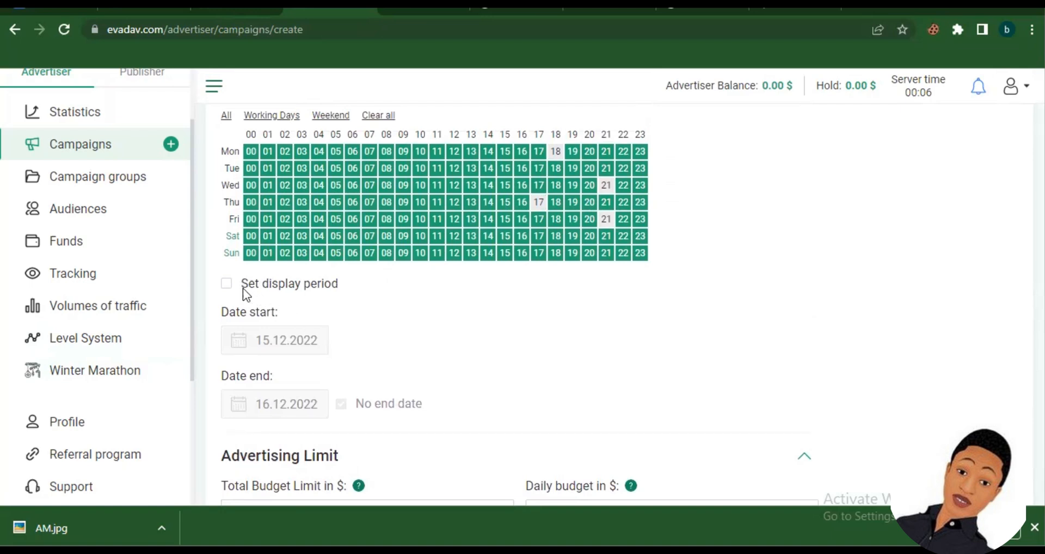
click(227, 285)
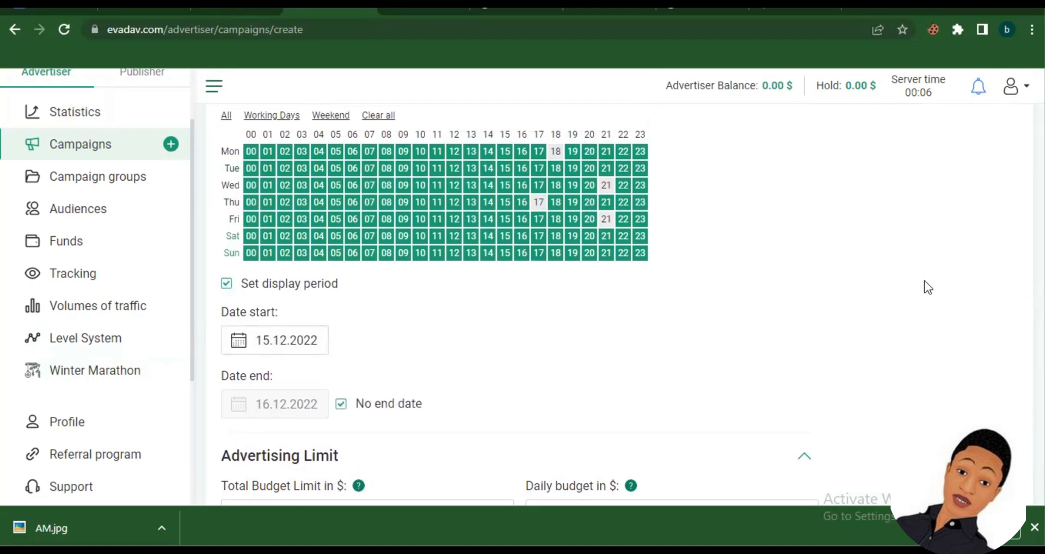
Clear the hourly schedule and select only Tuesday 06 and 20, Wednesday 14 and 19, and Monday 17 and 14
scroll(925, 281, up, 2)
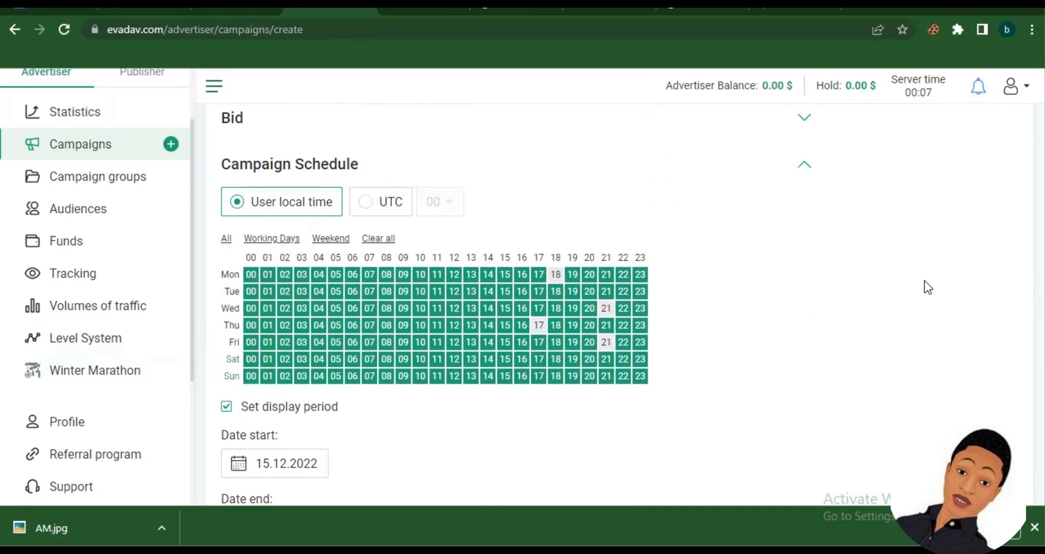
click(379, 240)
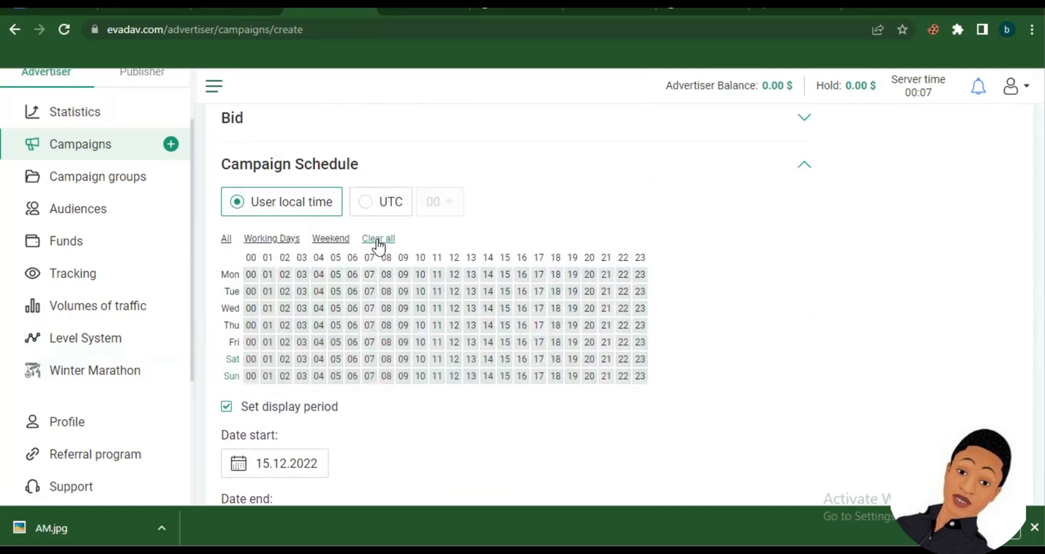
click(351, 293)
click(489, 309)
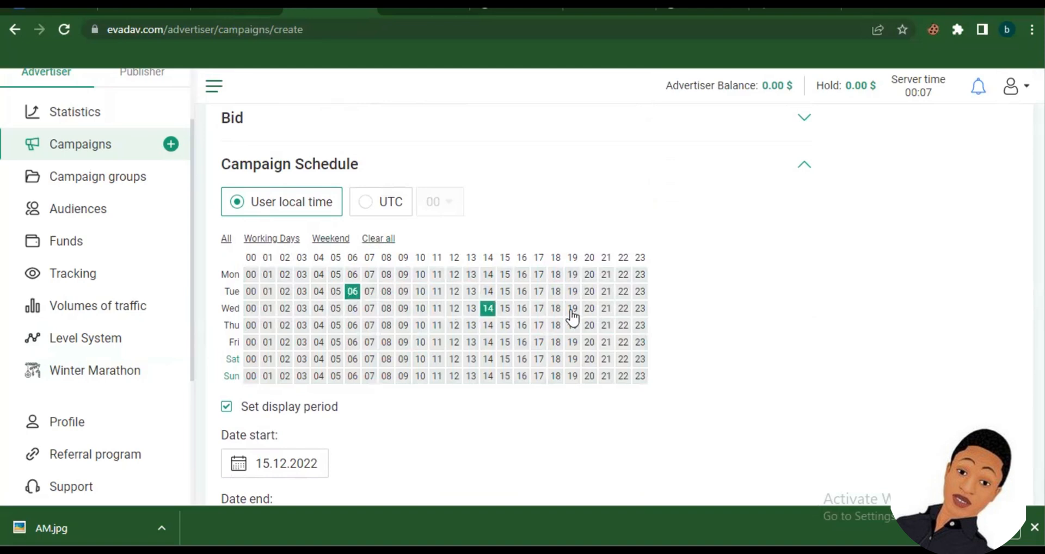
click(573, 311)
click(589, 292)
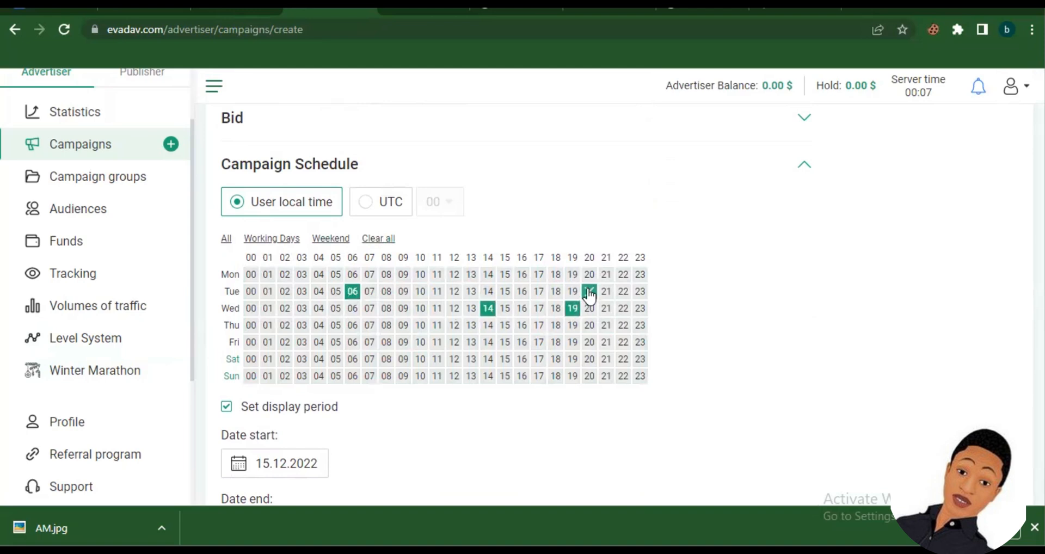
click(538, 276)
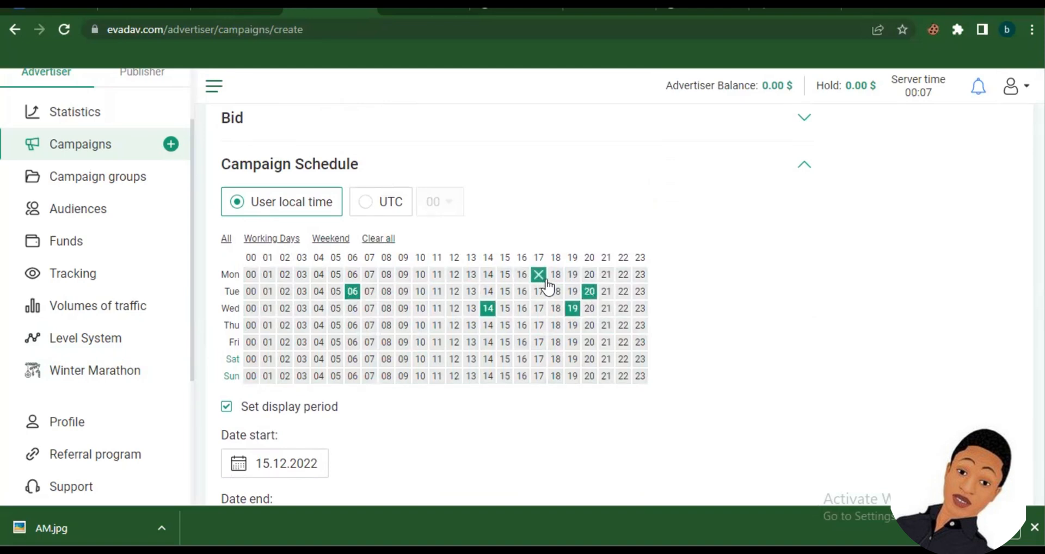
click(493, 276)
Expand the campaign's Bid section and set the default CPC to $0.005
click(804, 119)
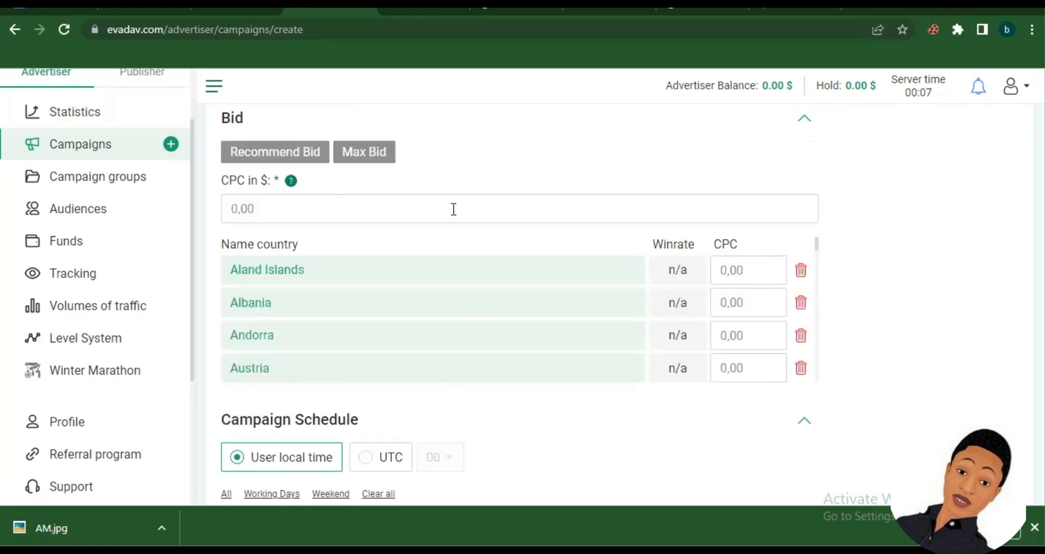
click(422, 208)
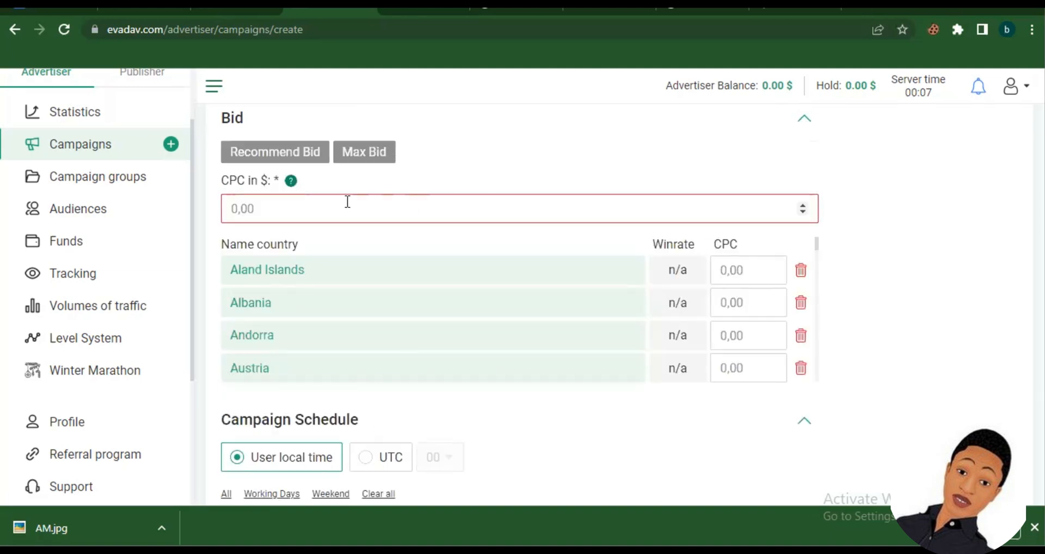
click(887, 164)
scroll(888, 164, up, 1)
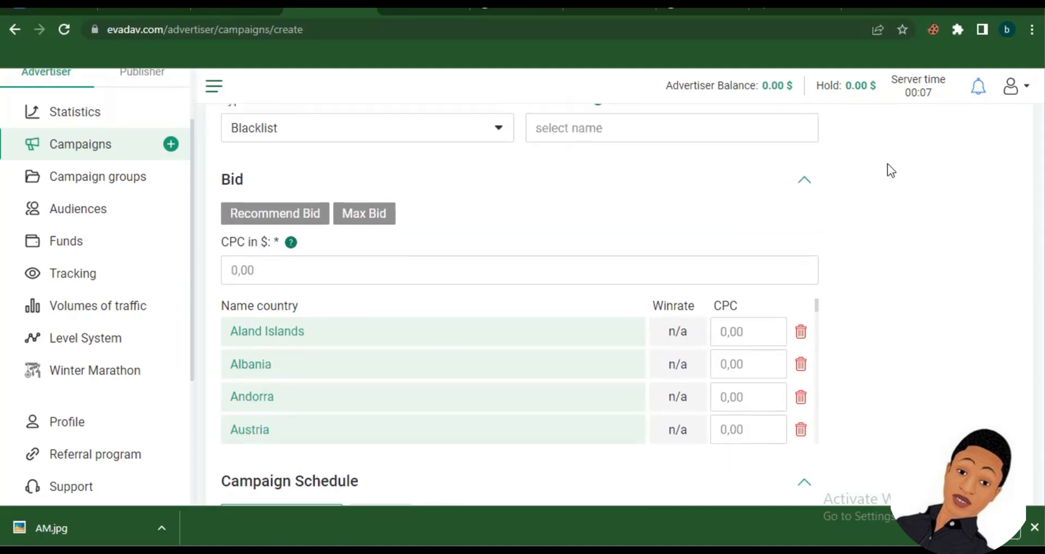
click(339, 267)
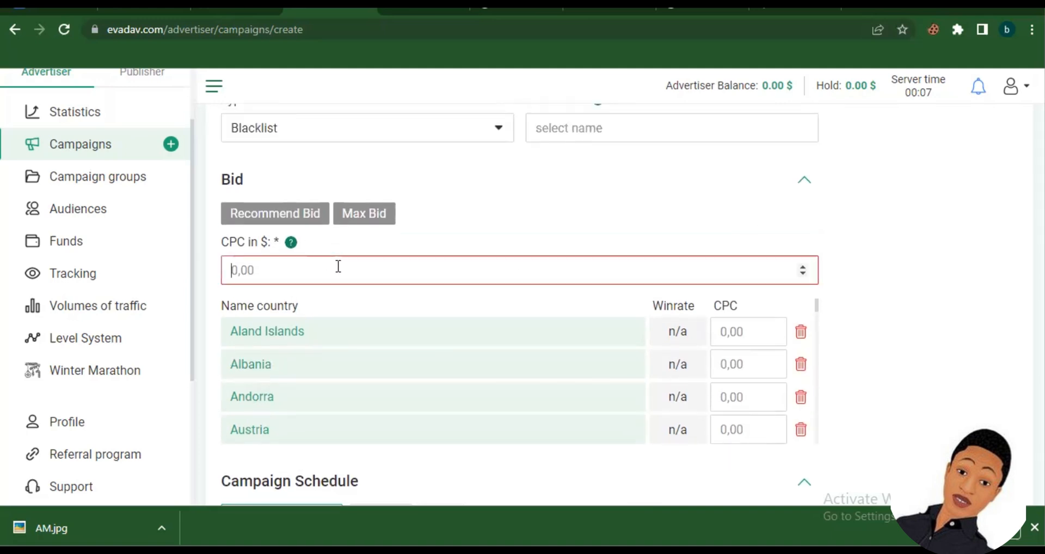
text(0.)
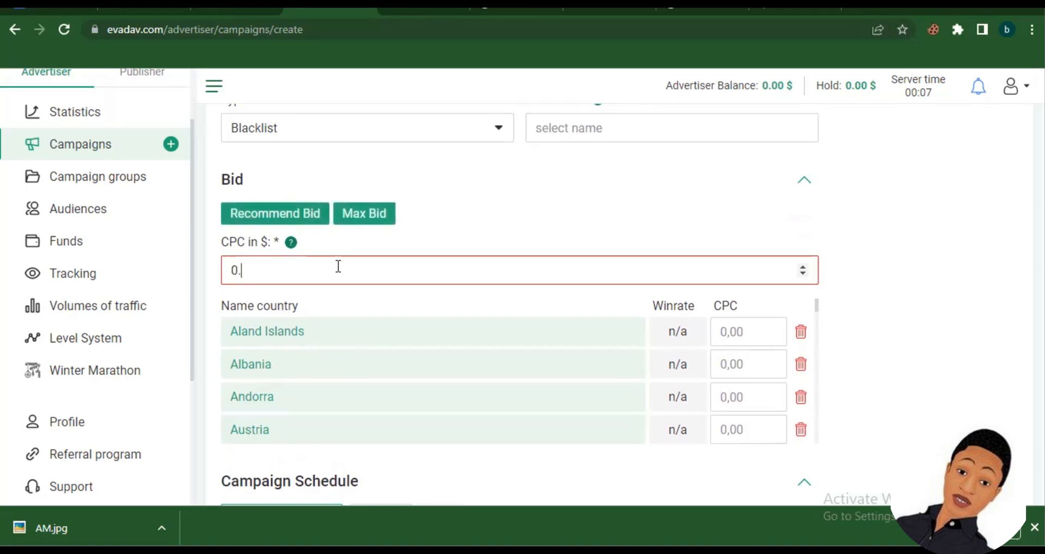
text(005)
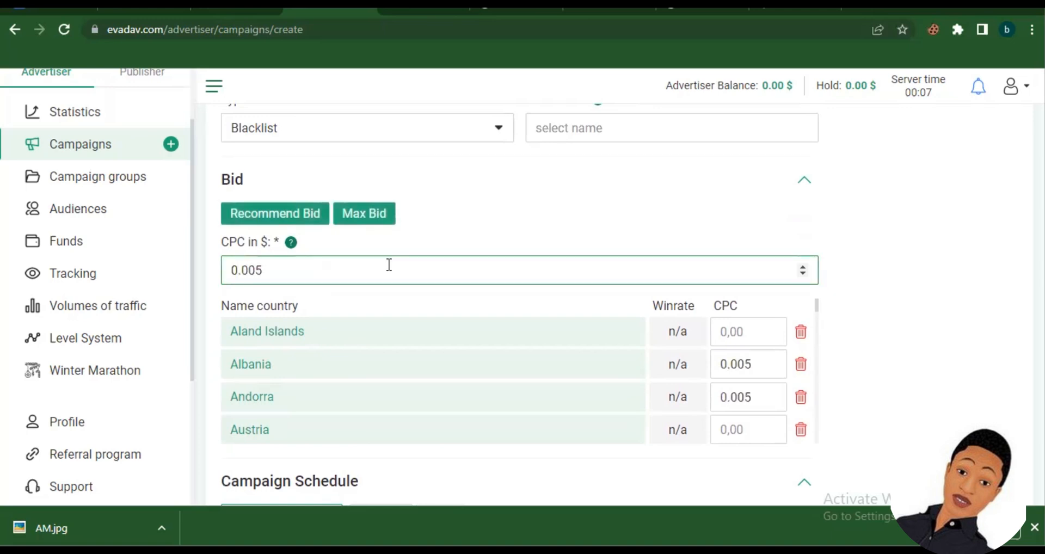
Check the default CPC help note, change the CPC to $0.05 and apply the recommended bids to the listed countries
click(292, 246)
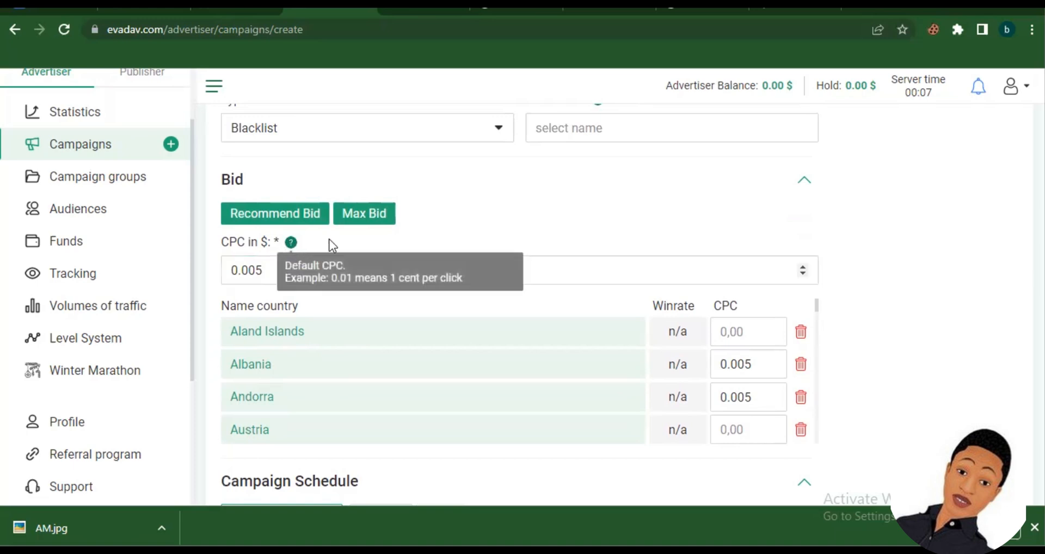
click(255, 268)
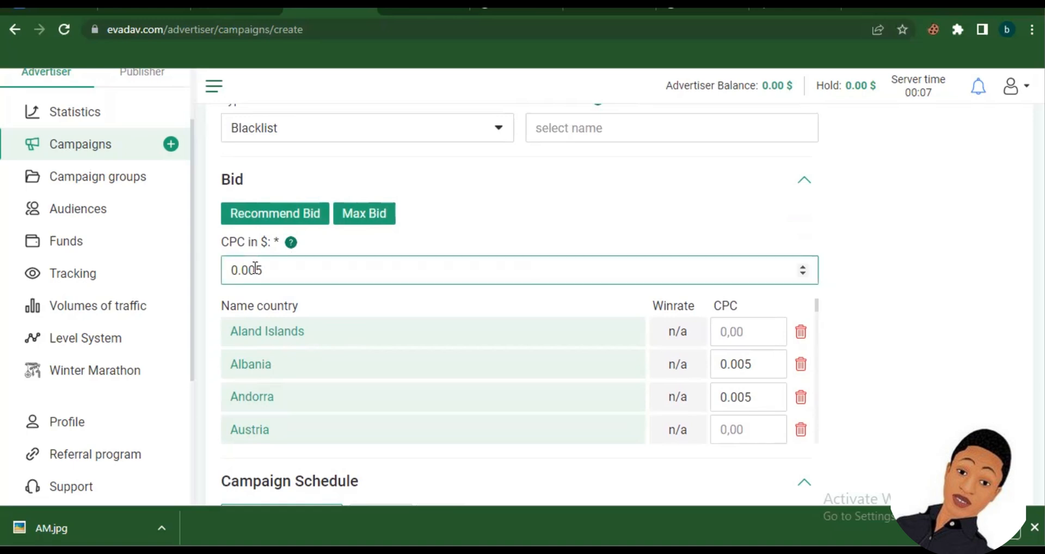
key(BackSpace)
key(BackSpace)
key(BackSpace)
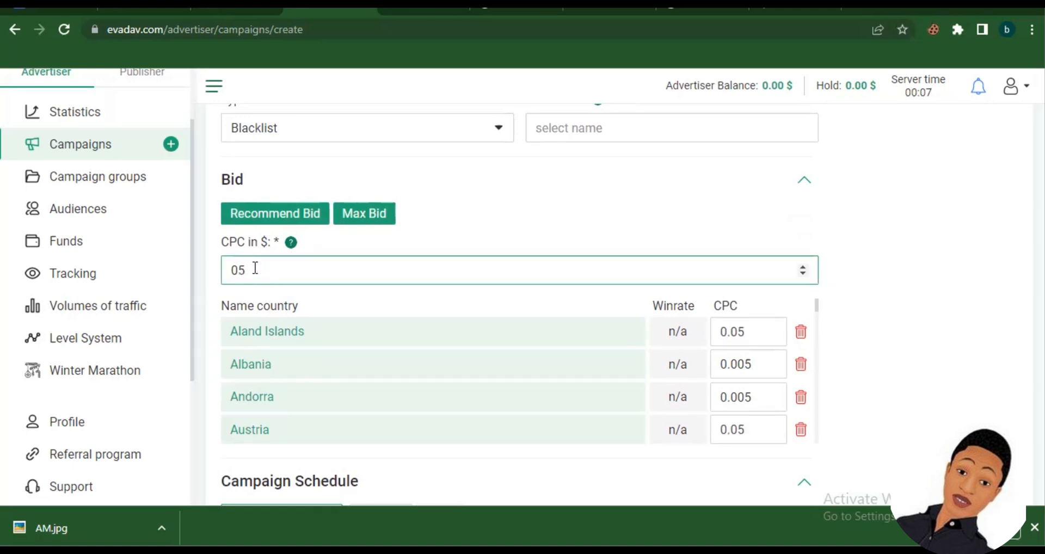
text(.0)
click(301, 215)
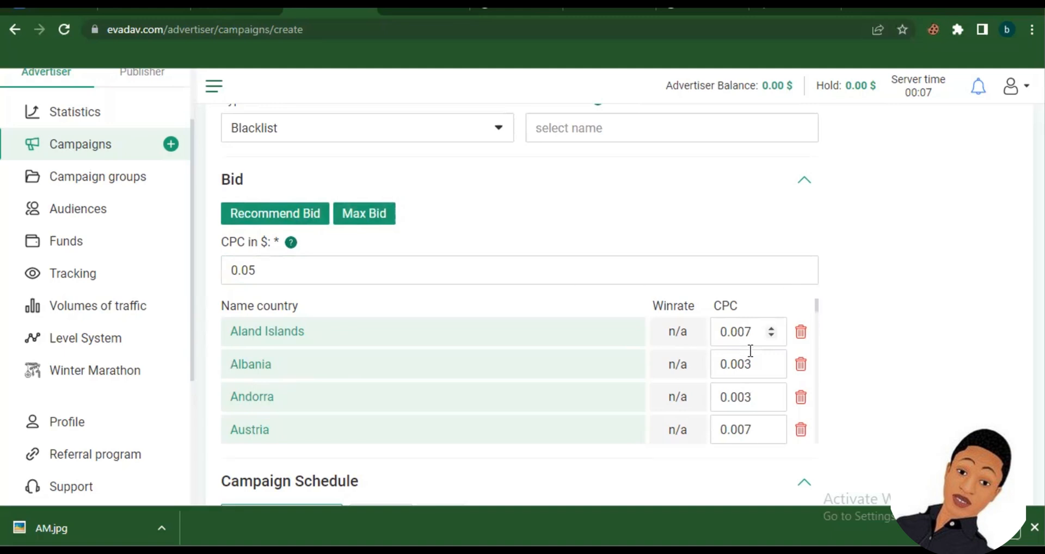
Remove Italy, Latvia and Liechtenstein from the country bid list
drag(817, 306, 817, 373)
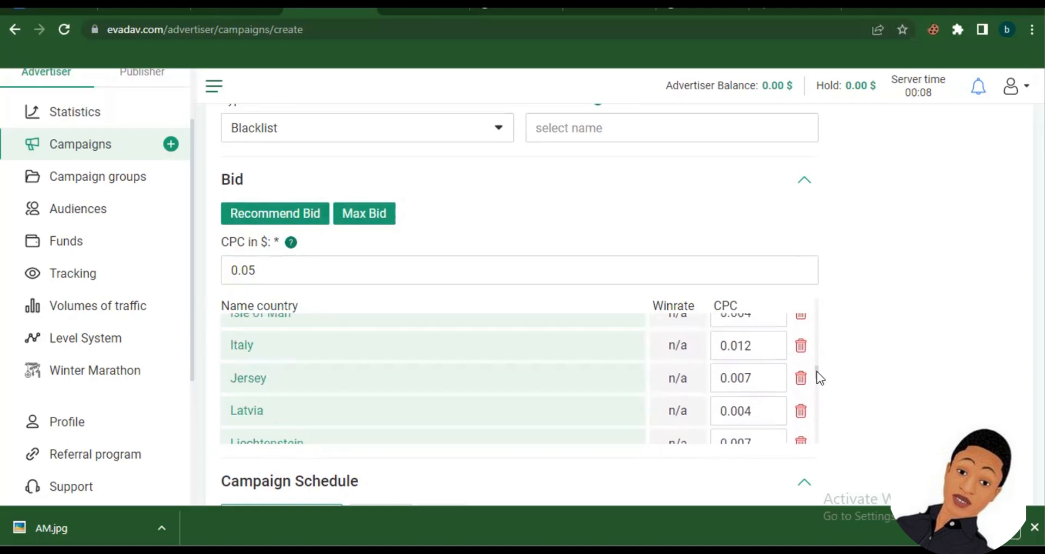
click(801, 347)
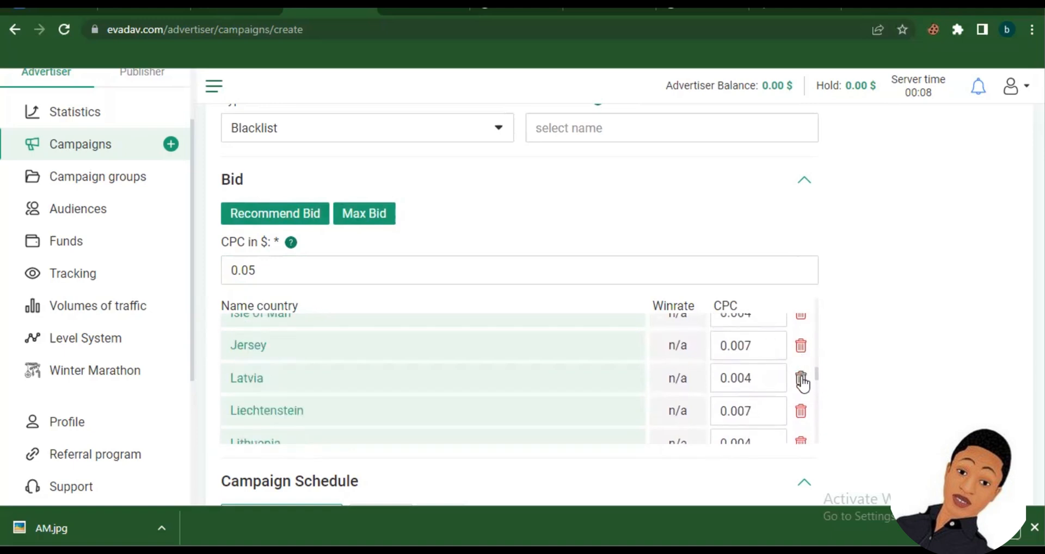
click(801, 379)
click(801, 378)
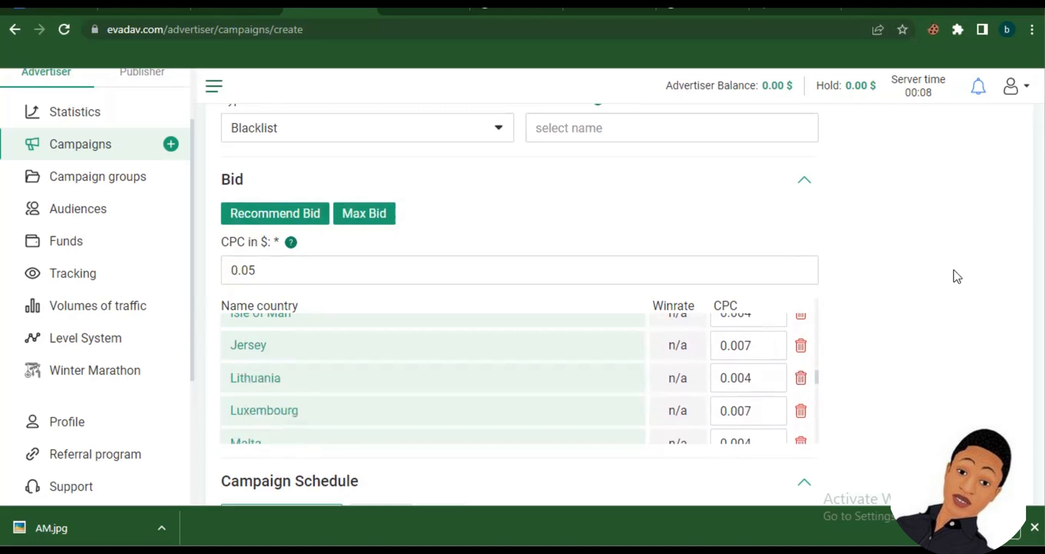
Review the campaign's display period and advertising limits, and collapse the Advertising Limit section
scroll(954, 270, down, 6)
scroll(954, 270, down, 5)
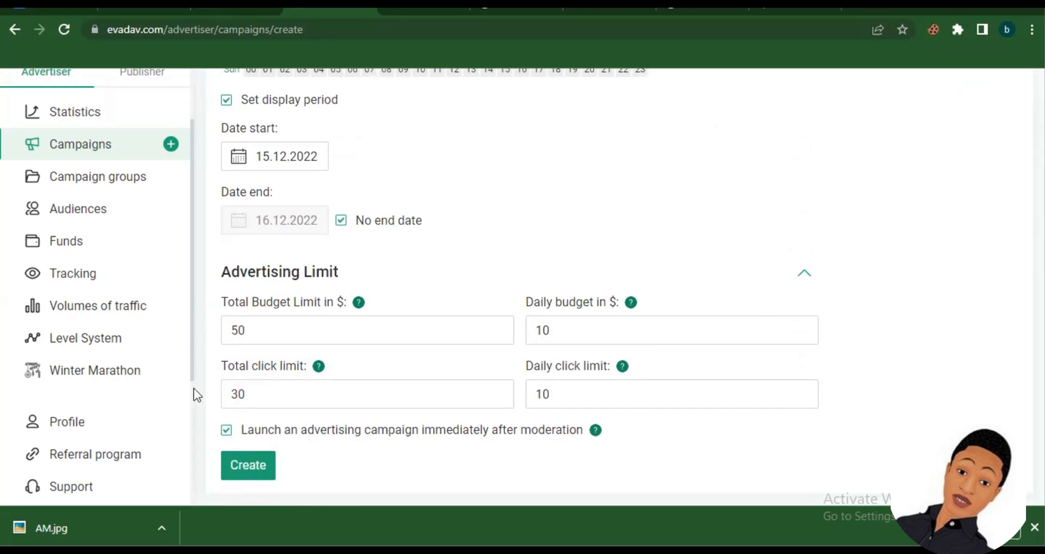
scroll(192, 388, down, 4)
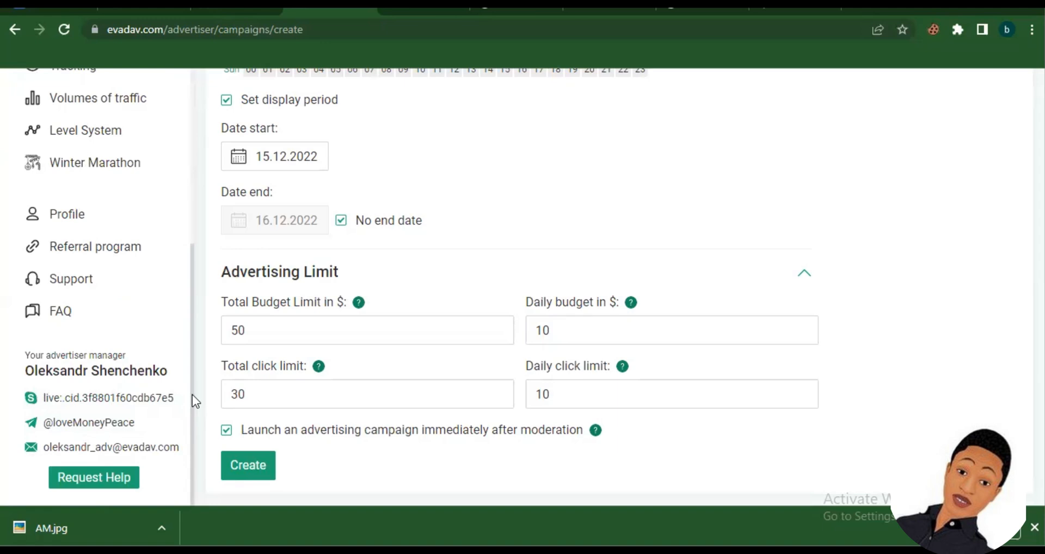
scroll(192, 394, up, 4)
scroll(195, 264, up, 2)
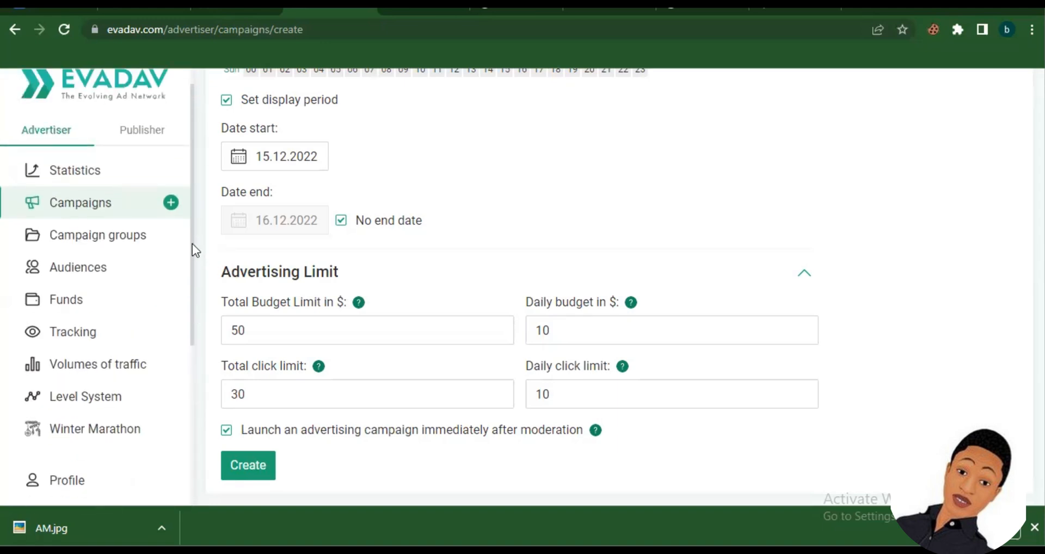
scroll(192, 231, up, 1)
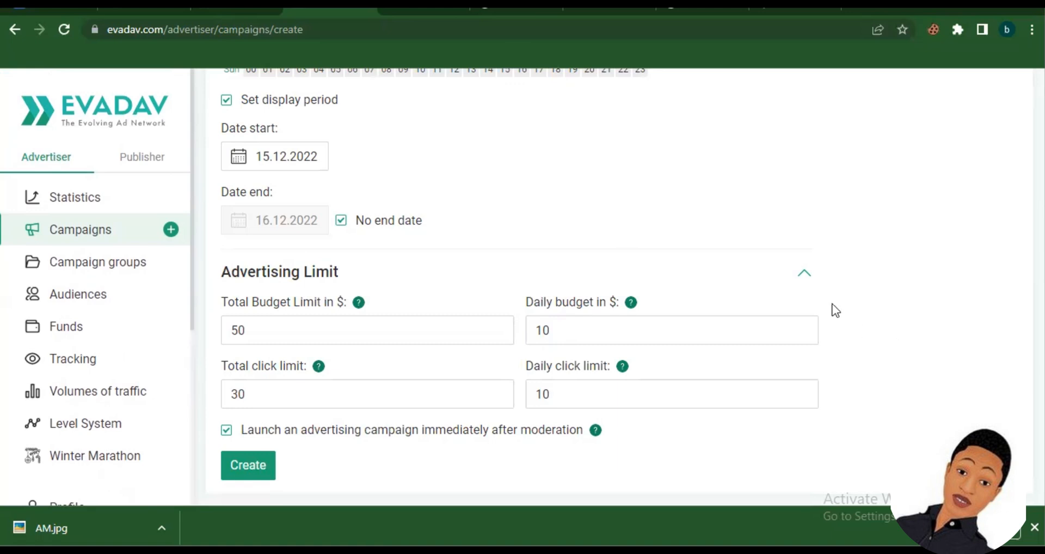
click(803, 274)
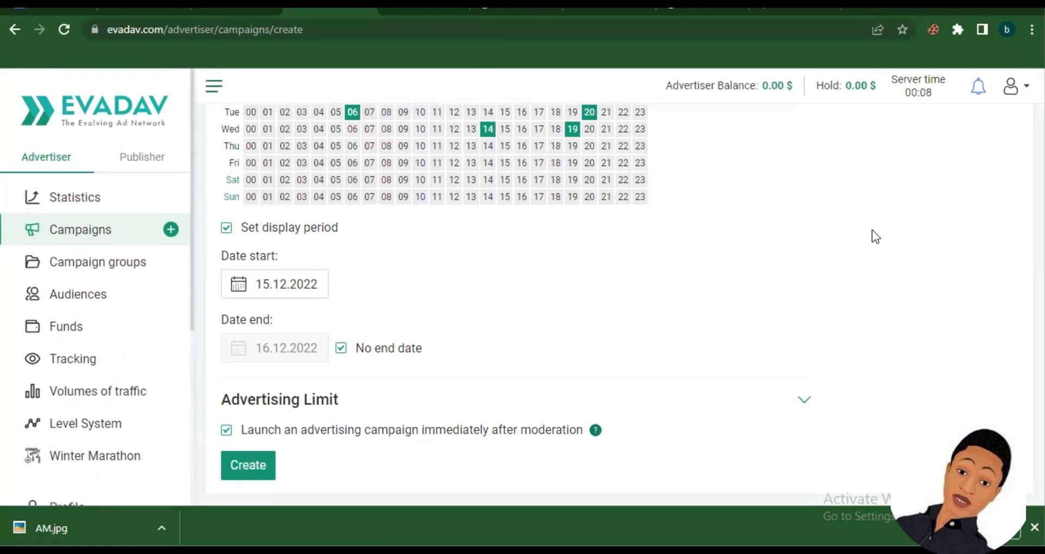
scroll(873, 230, up, 3)
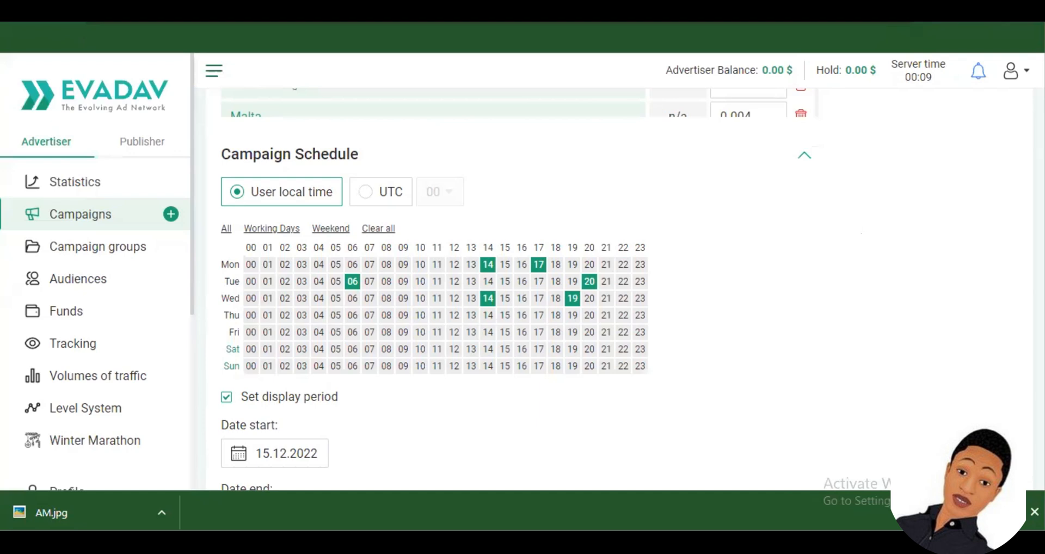
Switch to another browser tab and calculate 0.005*1000 with Google
click(349, 8)
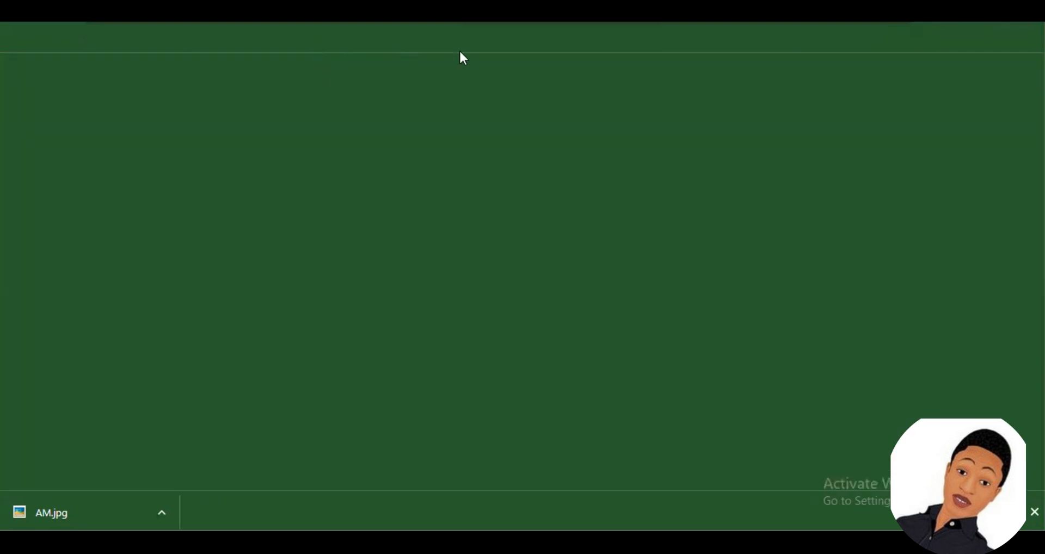
text(0.005*1000)
key(Return)
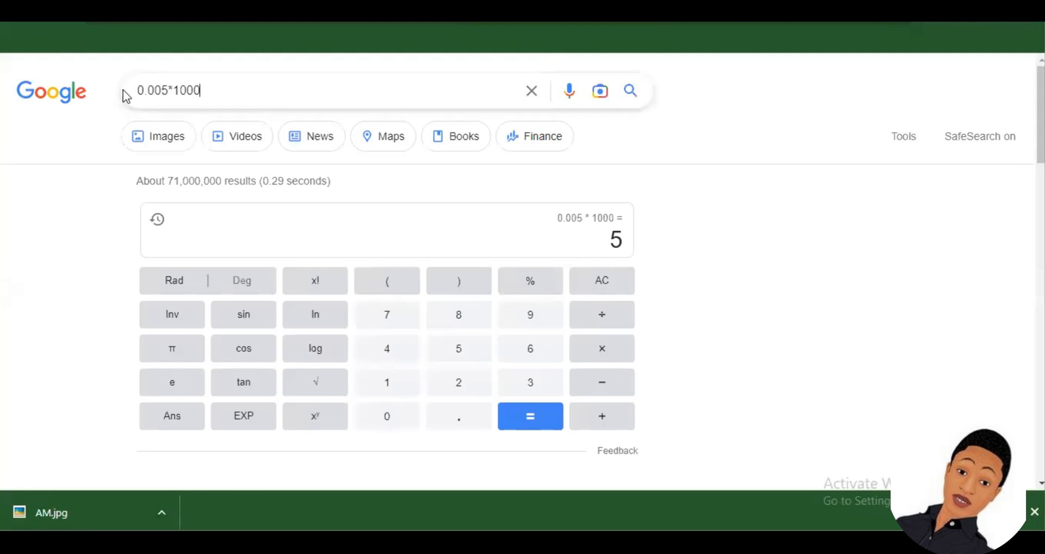
Replace the Google search expression with 12/2000 and calculate it
drag(123, 90, 205, 90)
text(12)
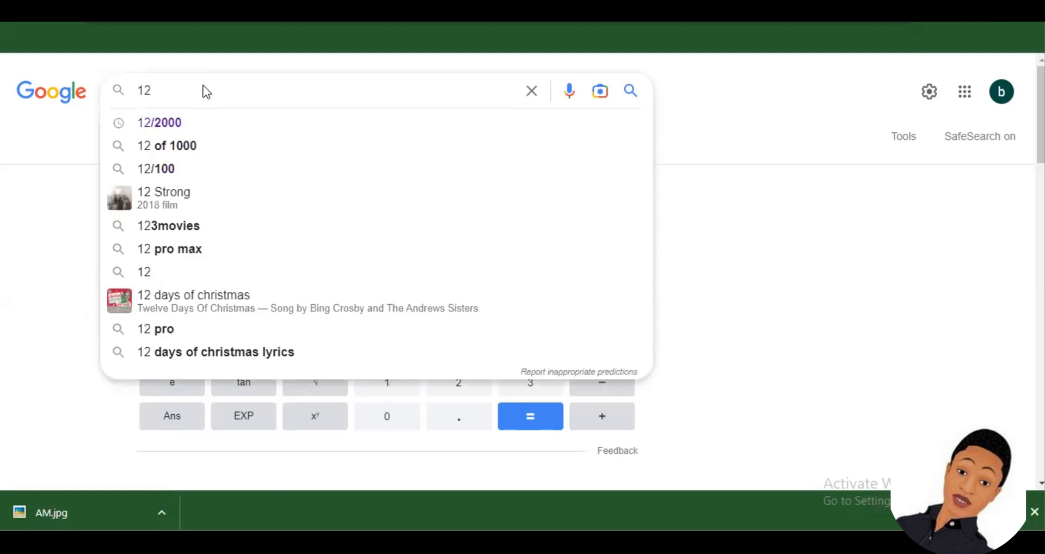
text(/)
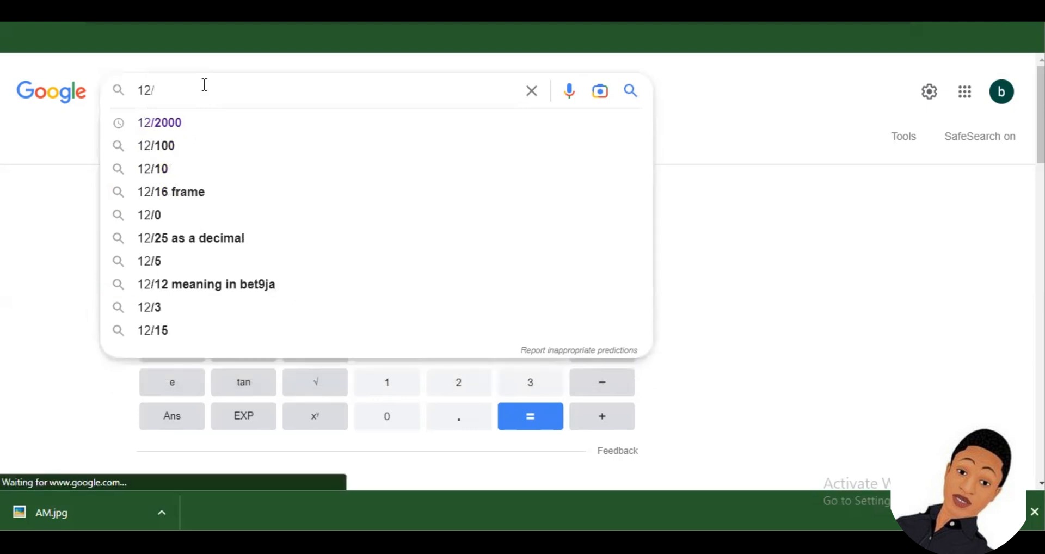
text(200)
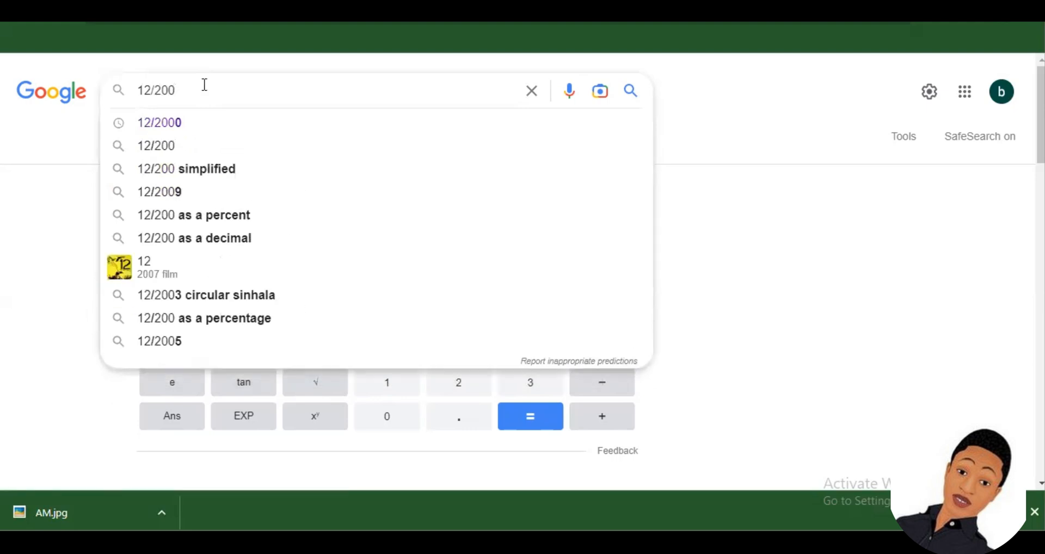
text(0)
key(Return)
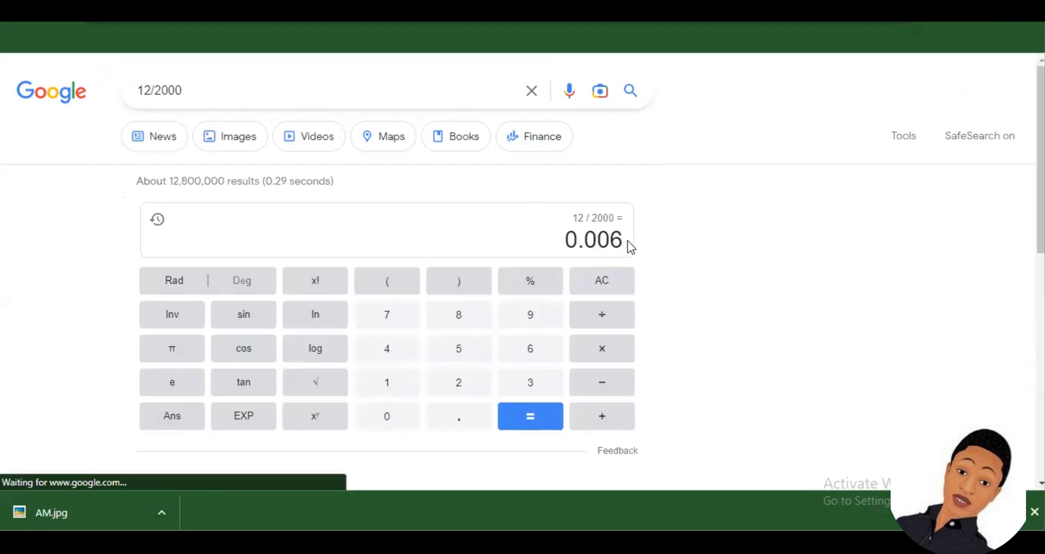
Extend the expression to 12/2000 * 100 to calculate the percentage
click(215, 89)
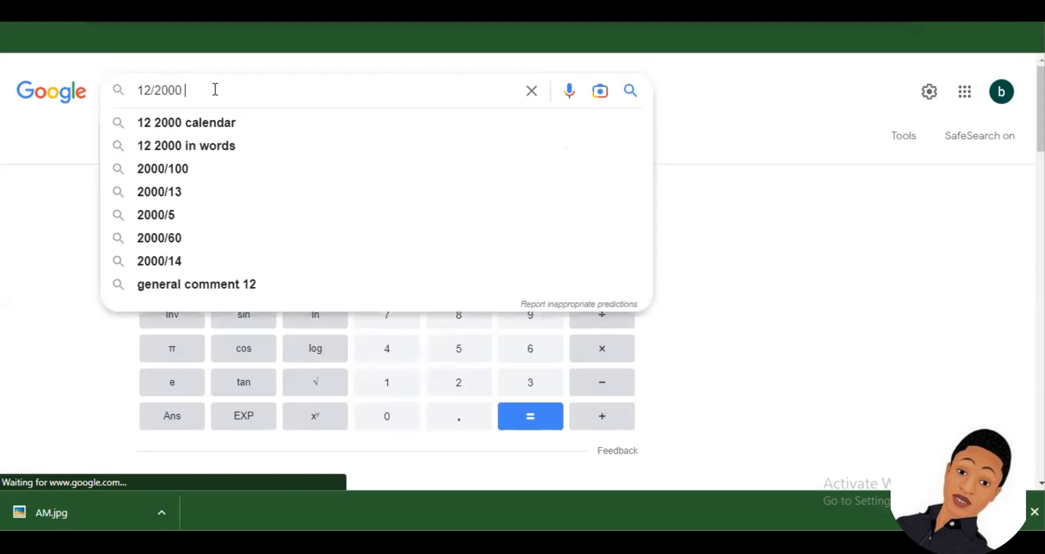
text(*)
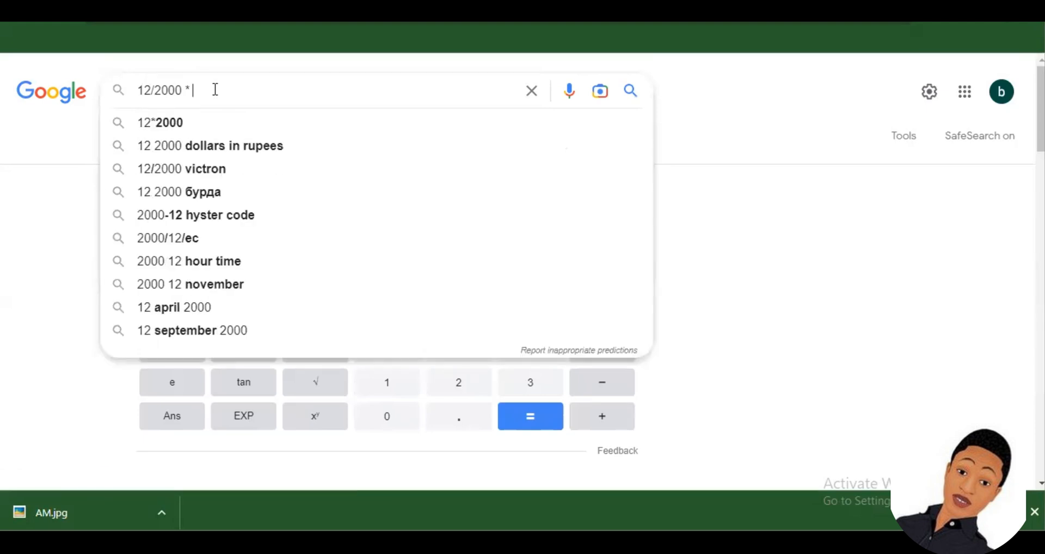
text( 100)
key(Return)
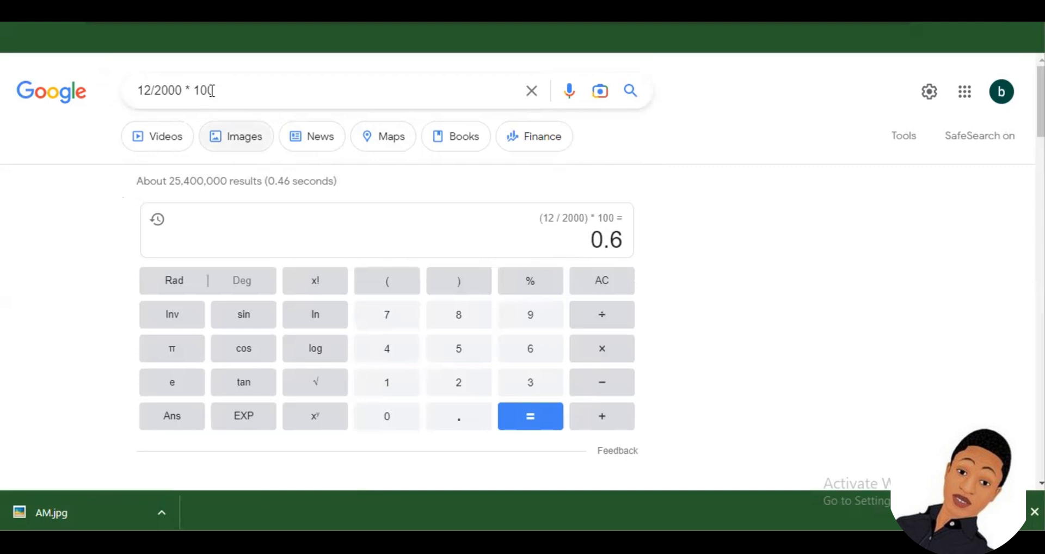
Change the expression's numerator to 120 and recalculate 120/2000 * 100
click(150, 88)
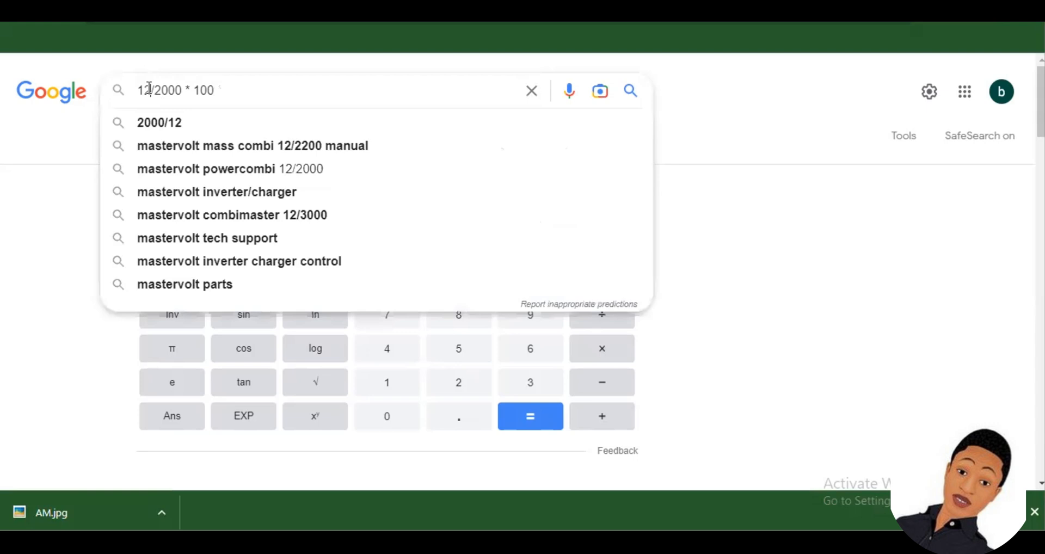
text(0)
key(Return)
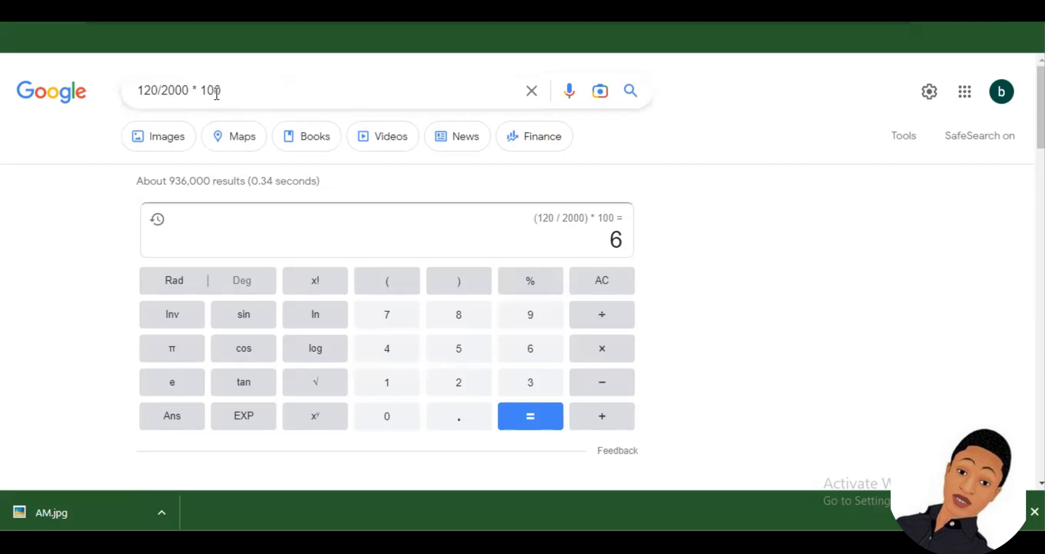
Change the divisor to 3000, calculate 120/3000 * 100 and point out its numerator and divisor
click(167, 93)
key(BackSpace)
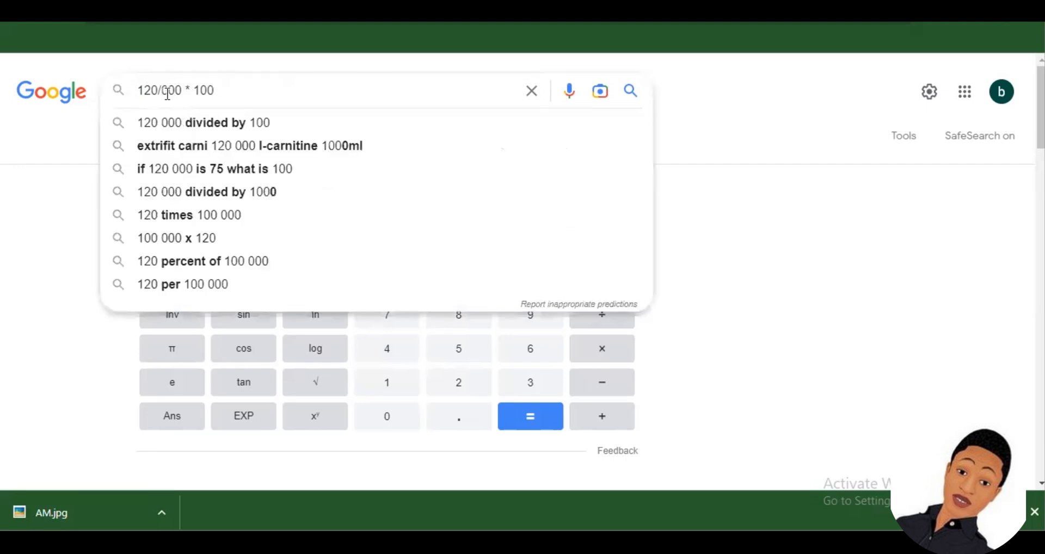
text(3)
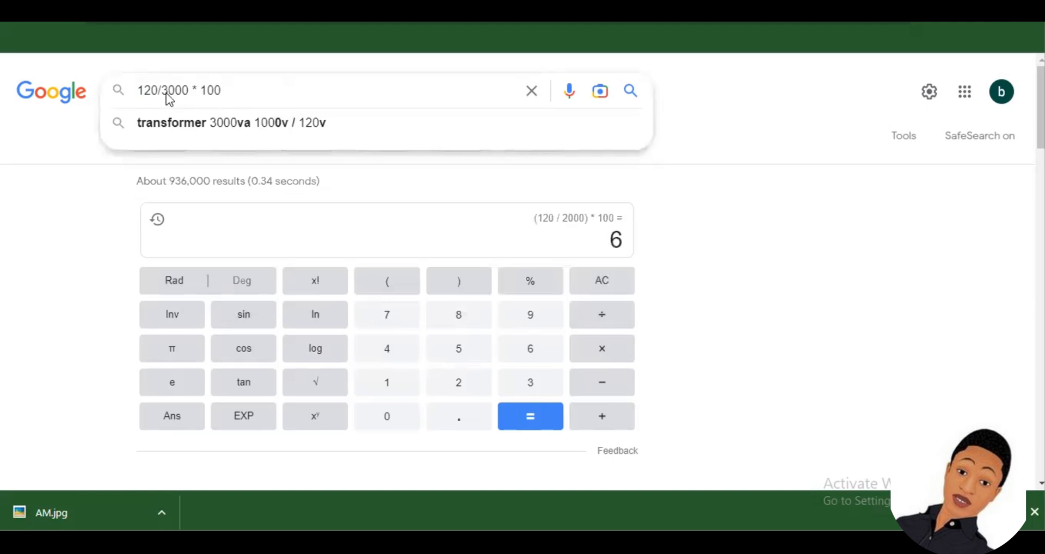
key(Return)
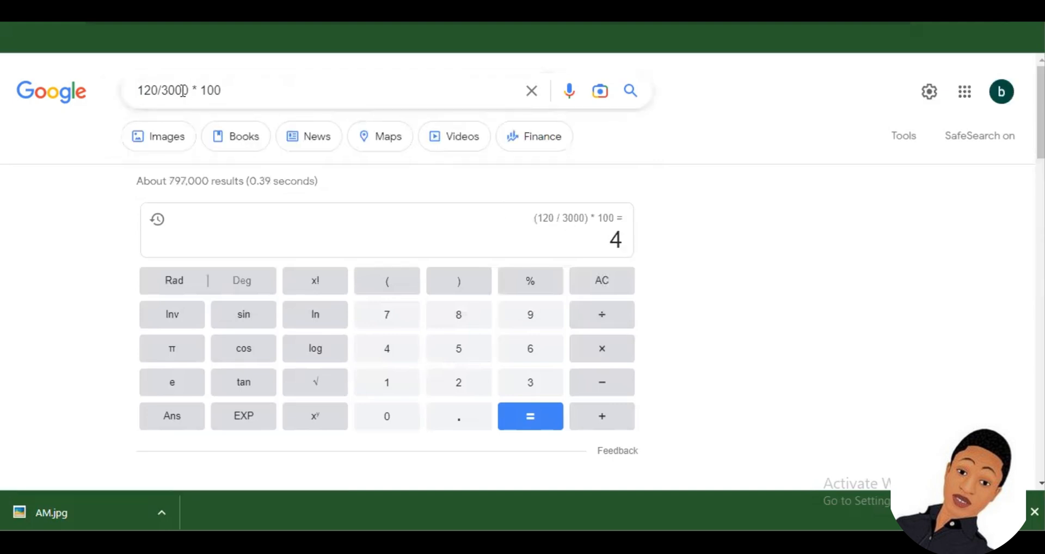
double_click(149, 93)
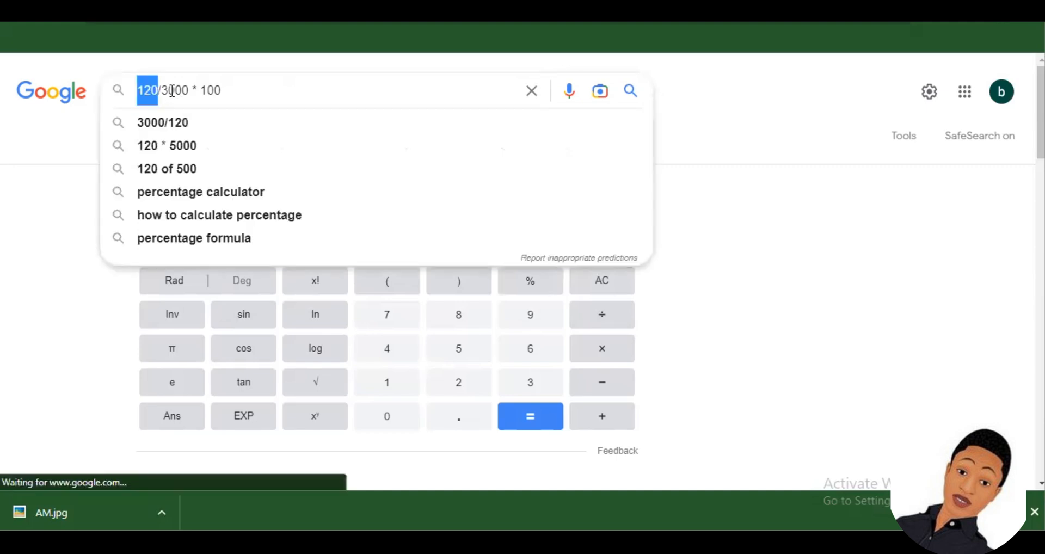
double_click(173, 90)
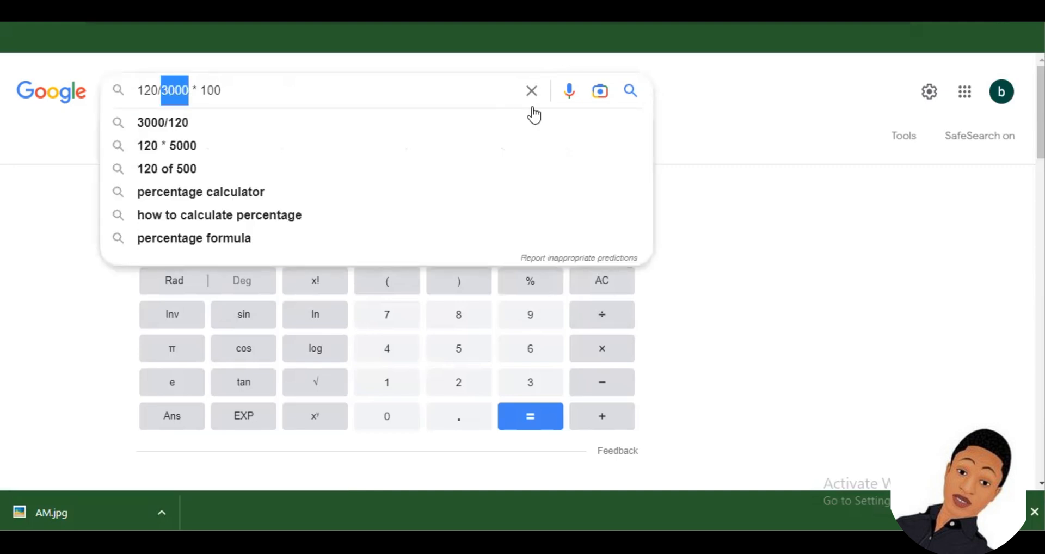
key(Return)
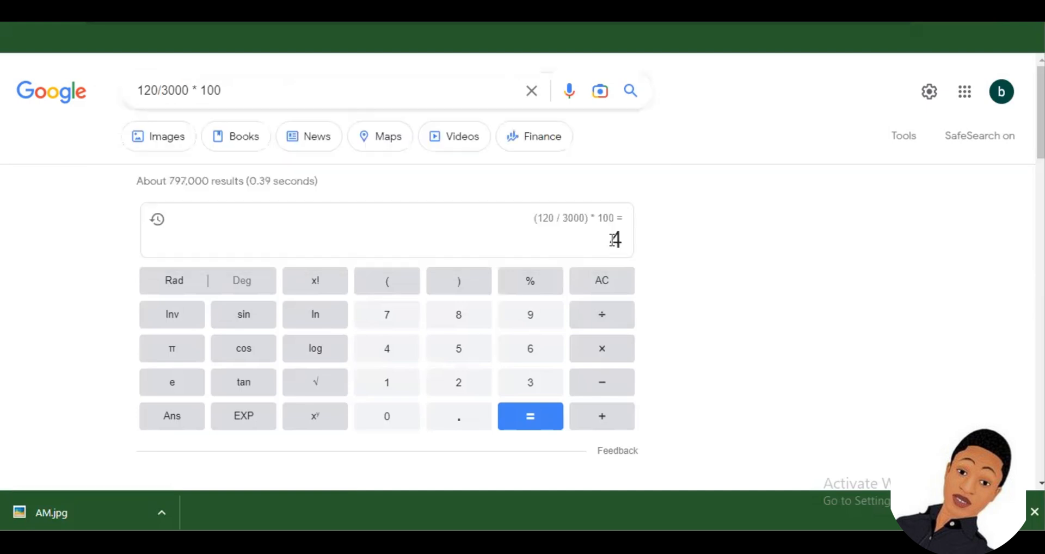
Change the divisor to 4000 and calculate 120/4000 * 100
click(170, 93)
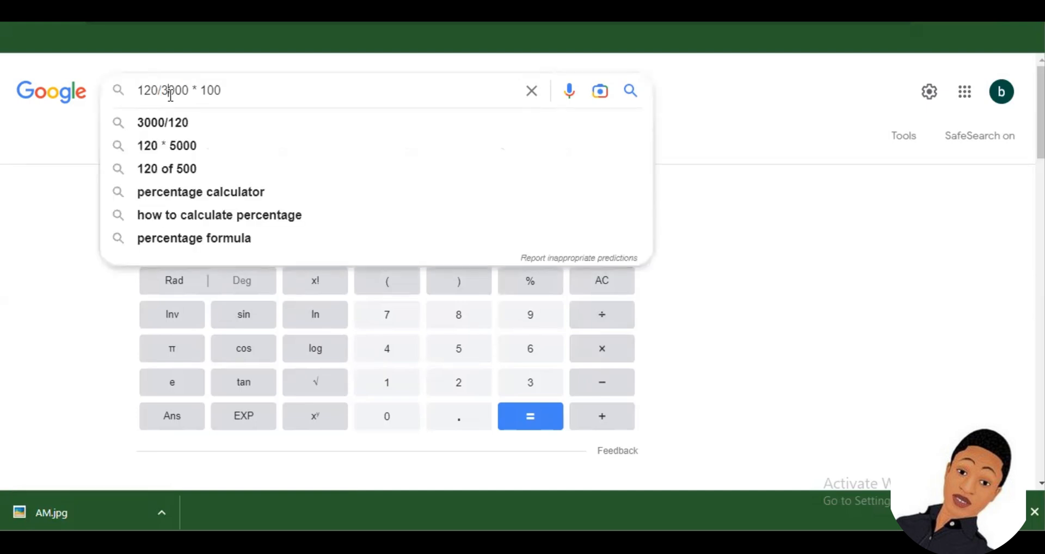
key(BackSpace)
text(4)
key(Return)
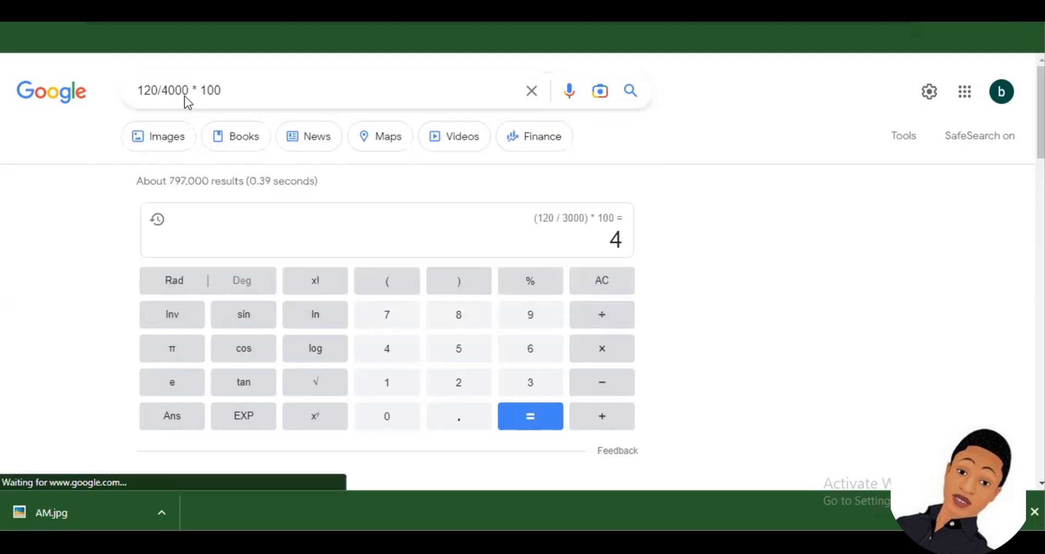